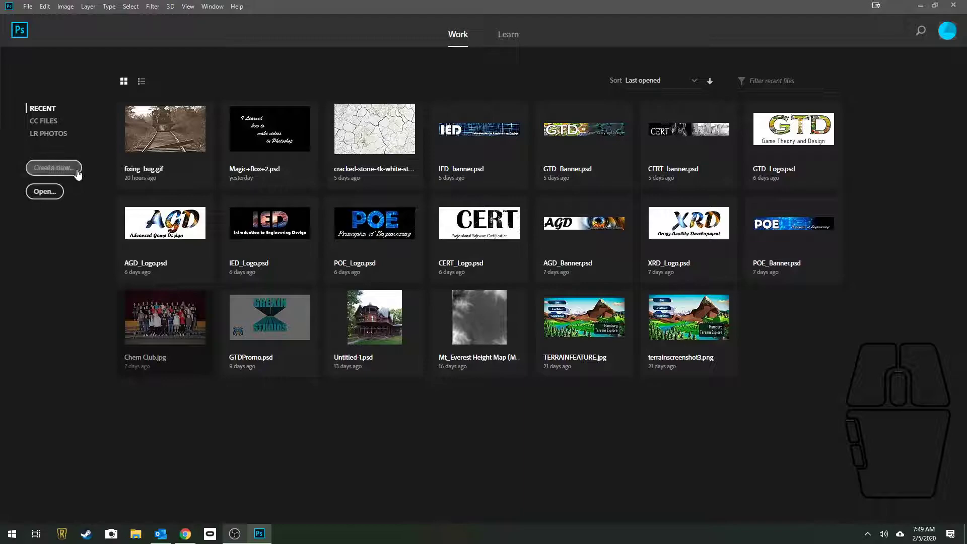
Create a 1920 x 1080 pixel landscape document at 150 pixels/inch in 8-bit RGB Color with transparent background contents.
click(45, 172)
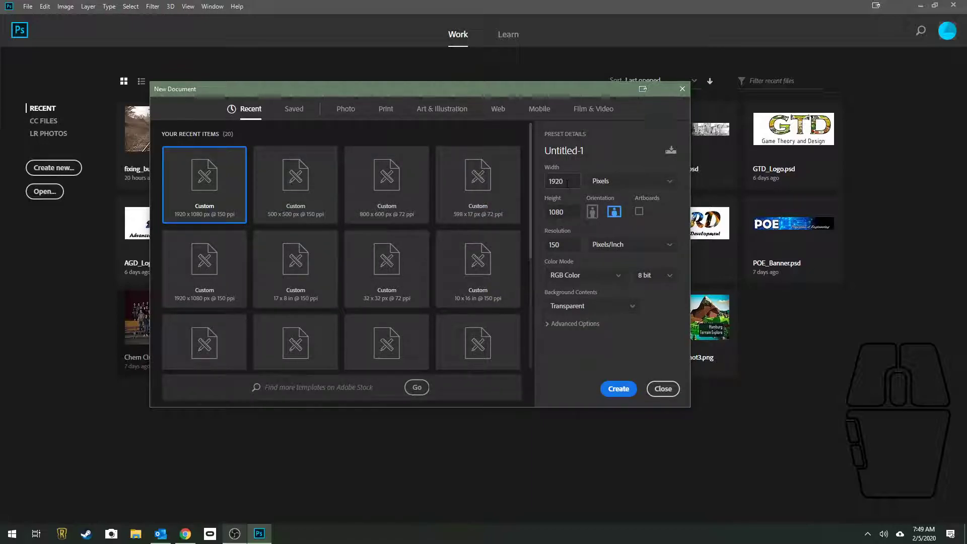
double_click(567, 182)
double_click(569, 216)
double_click(565, 245)
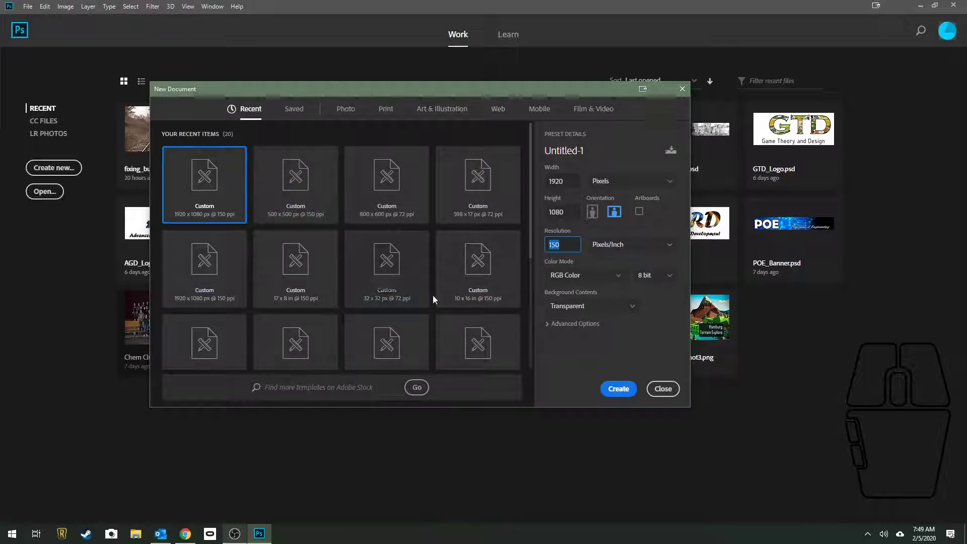
click(619, 388)
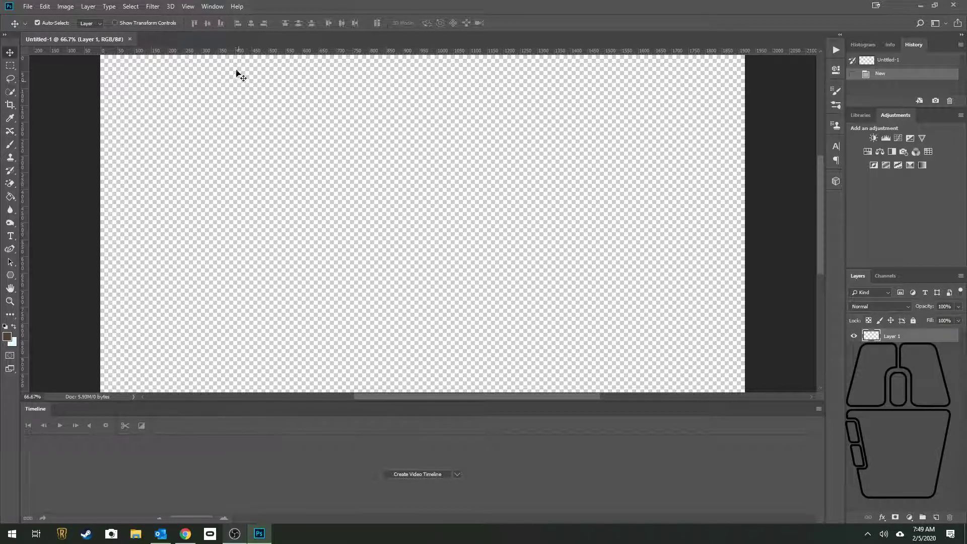
Check that the Timeline and Layers panels are enabled, and fit the whole canvas in view.
click(212, 6)
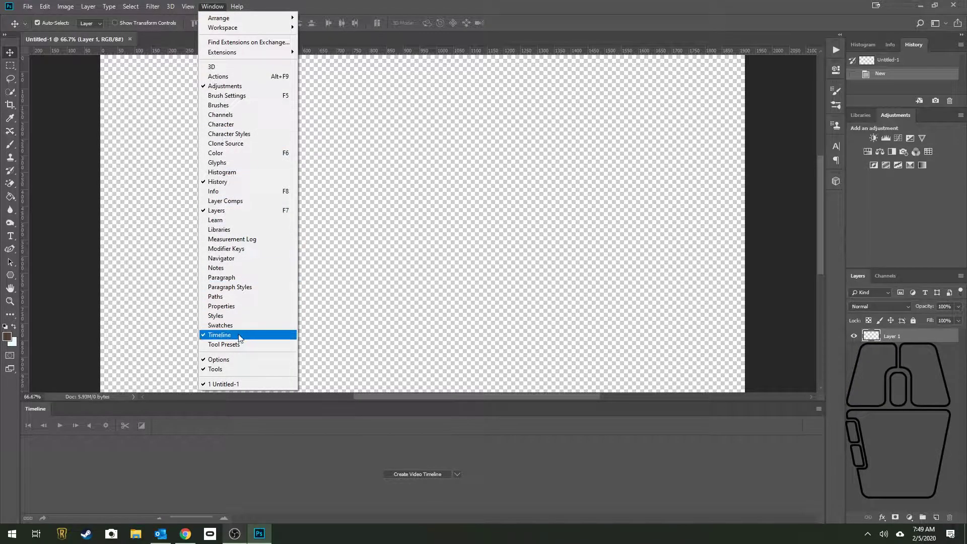
key(ctrl)
click(476, 271)
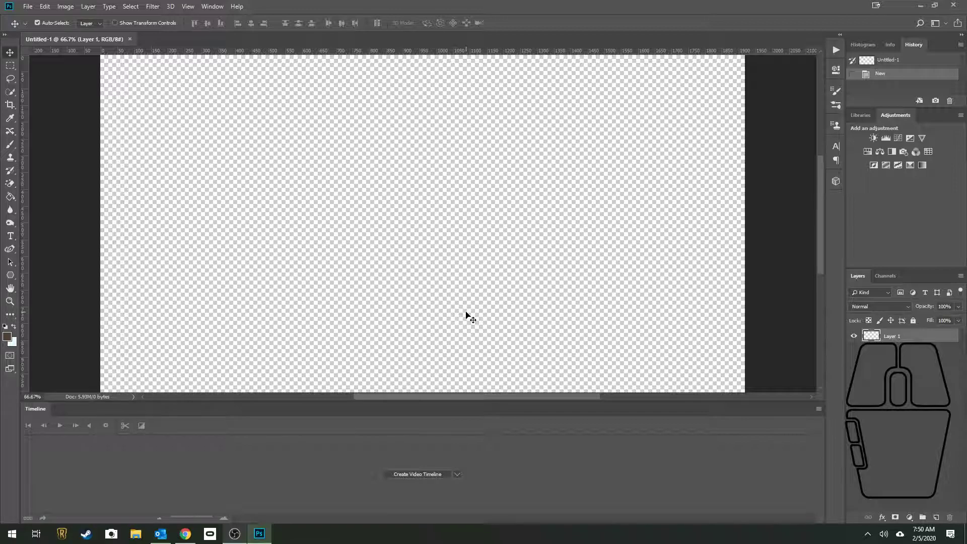
key(ctrl+0)
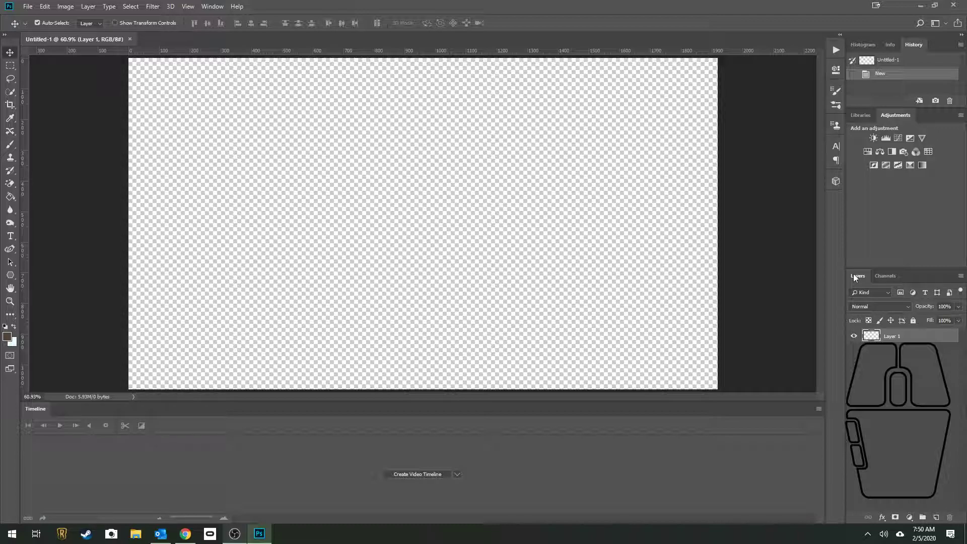
click(212, 6)
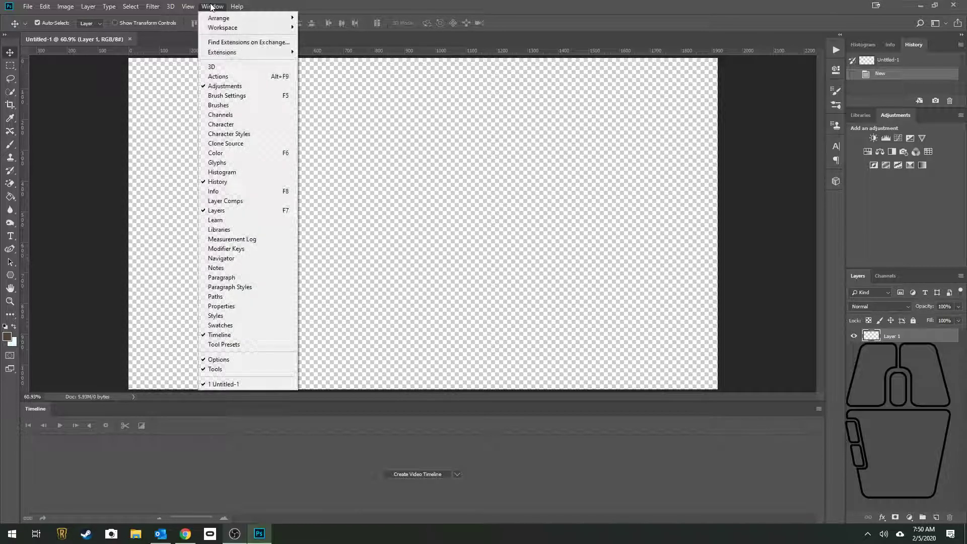
key(ctrl)
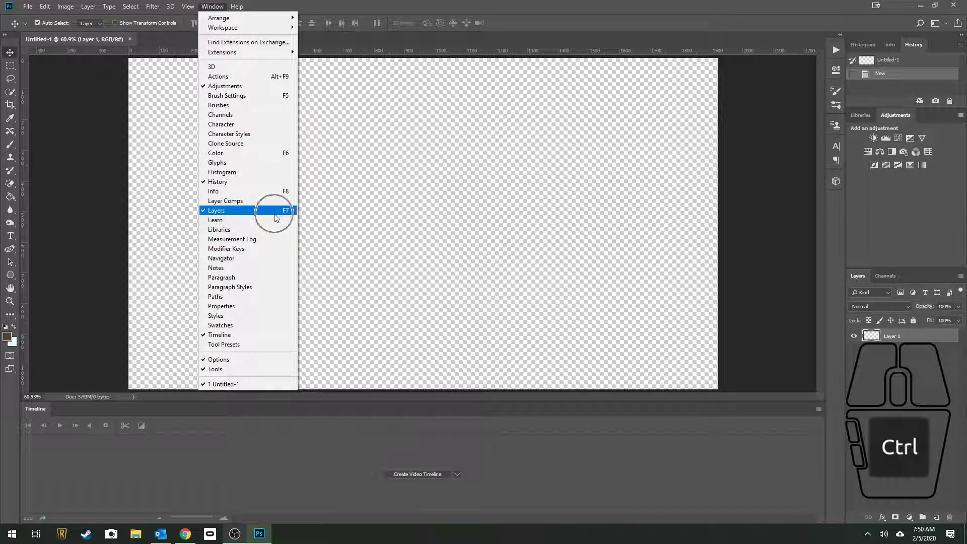
click(881, 362)
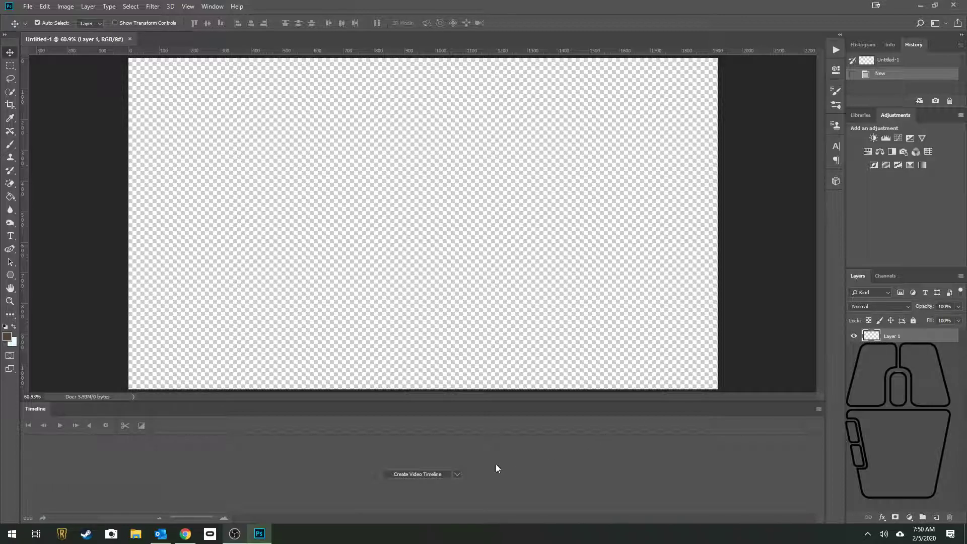
Create a video timeline and rename Layer 1 as Background Color.
click(435, 474)
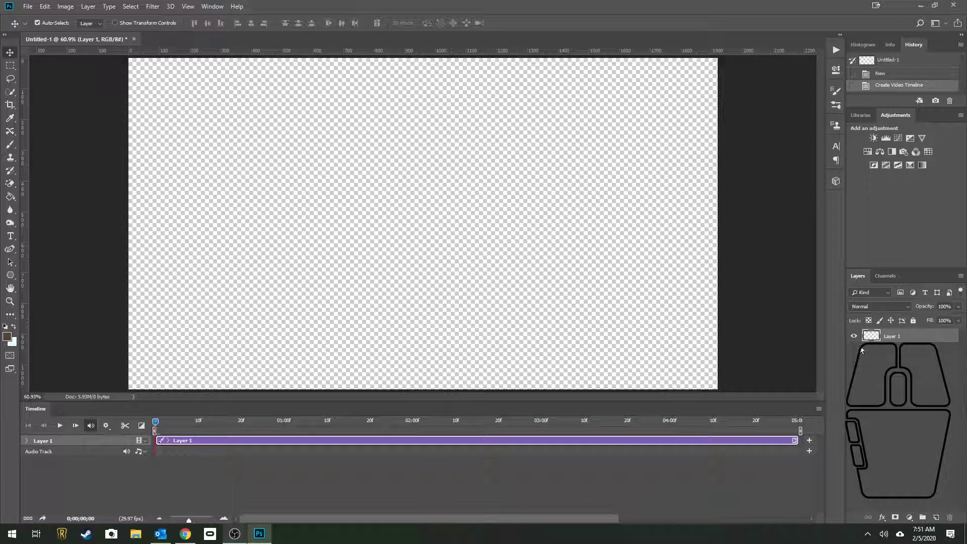
double_click(896, 336)
text(Background C)
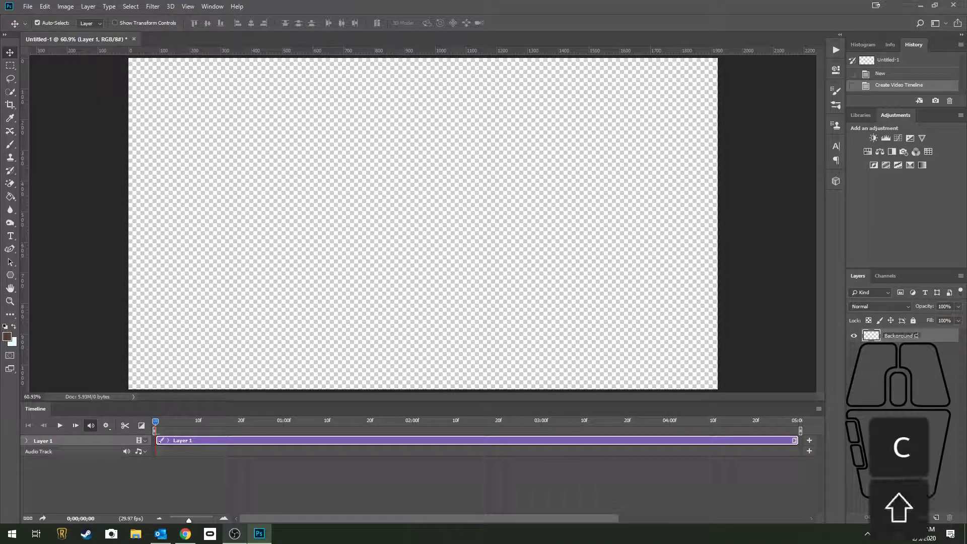
text(olor)
key(Return)
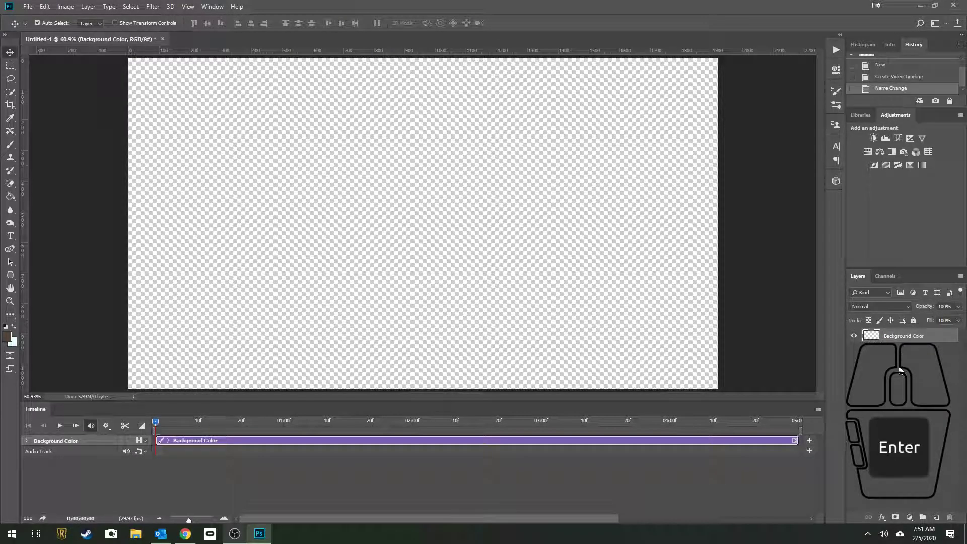
Activate the Paint Bucket tool and open the color picker for the foreground color.
click(16, 198)
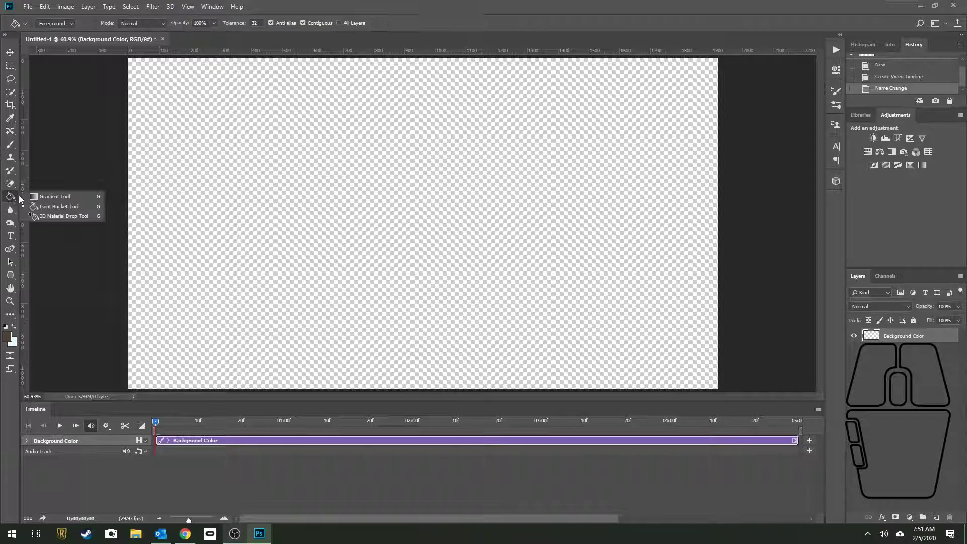
click(54, 197)
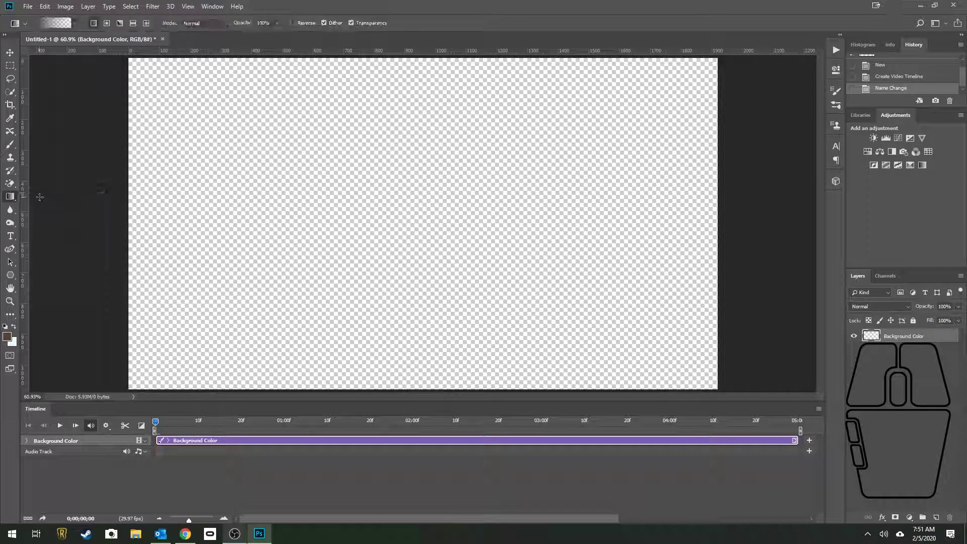
click(11, 199)
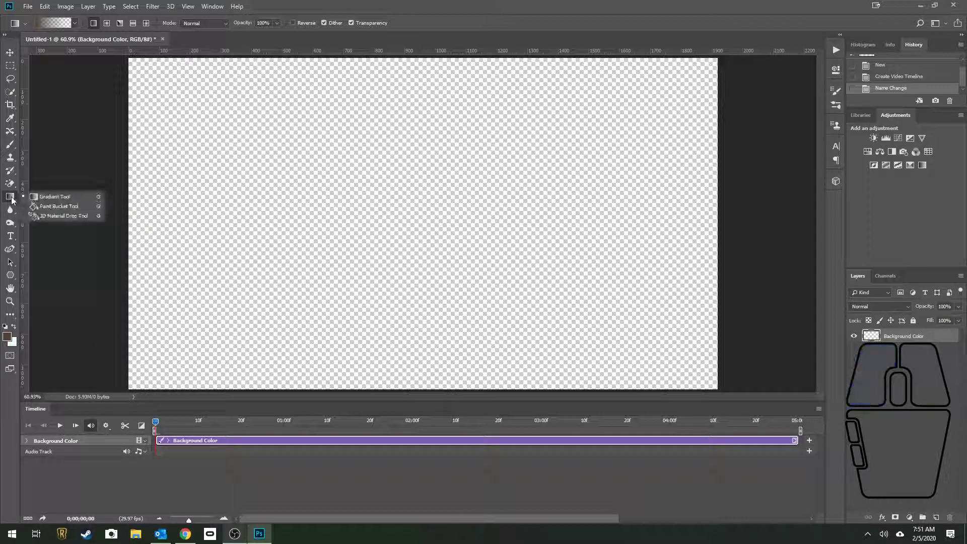
click(64, 208)
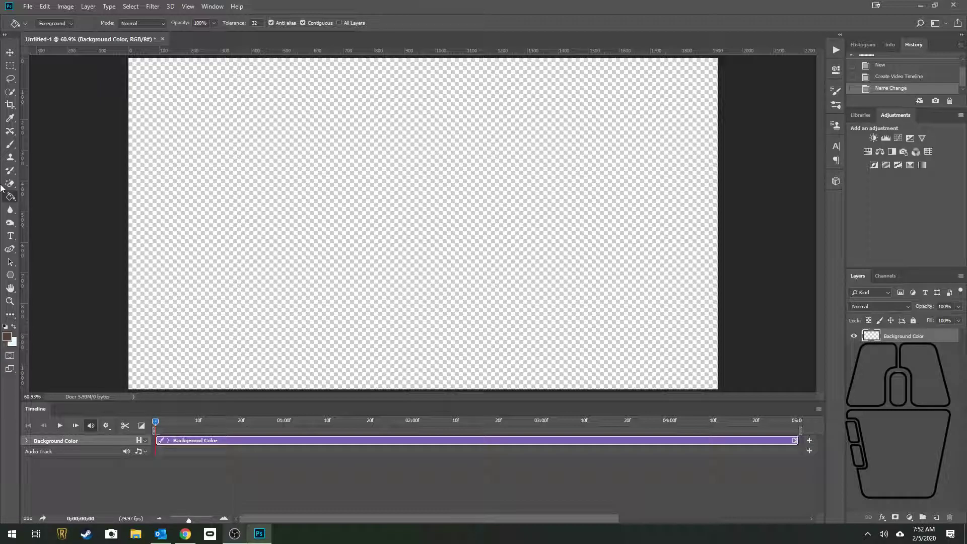
click(9, 336)
drag(557, 71, 128, 162)
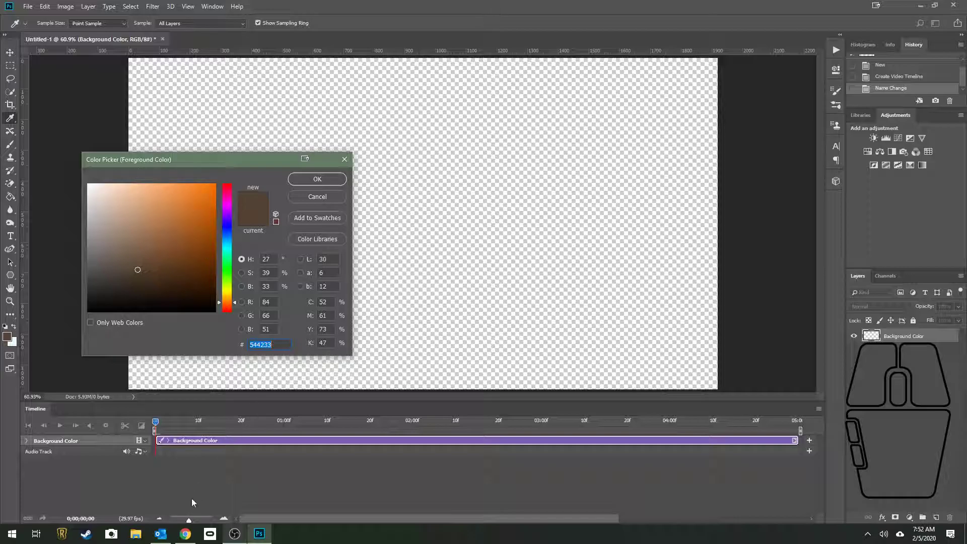
Switch to Chrome to read the requirements of the ABC's for Kiddies assignment, and return to Photoshop.
click(194, 536)
click(90, 8)
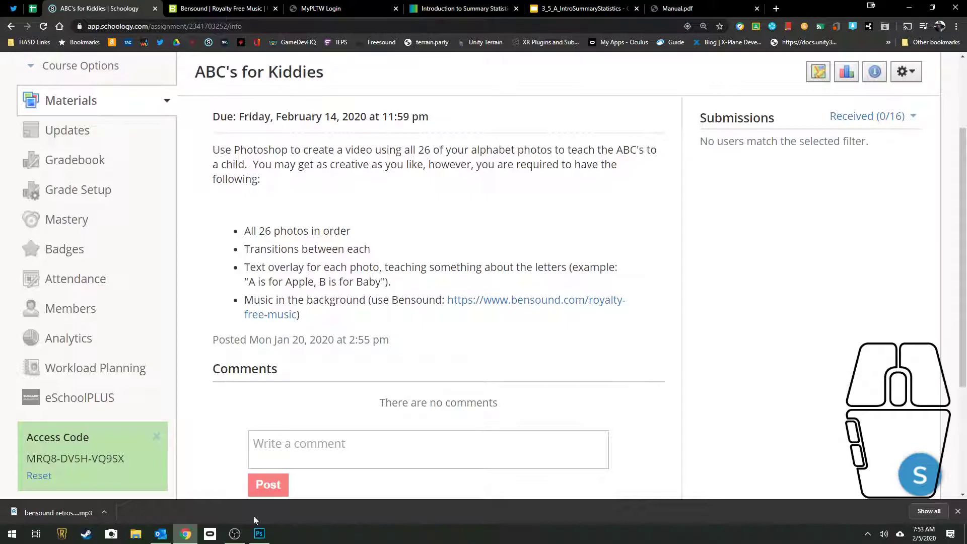
click(259, 535)
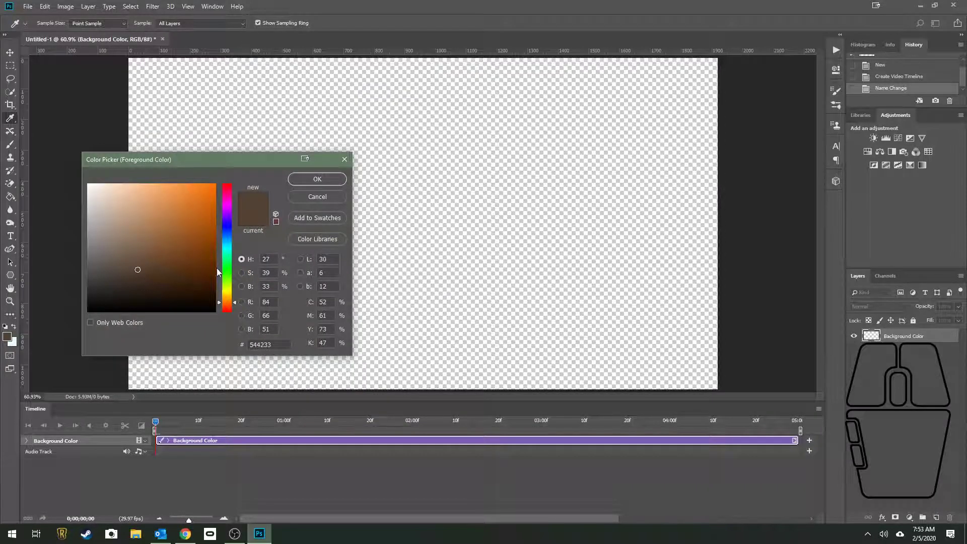
Set the foreground color to black (000000) and fill the Background Color layer with it.
drag(189, 279, 64, 329)
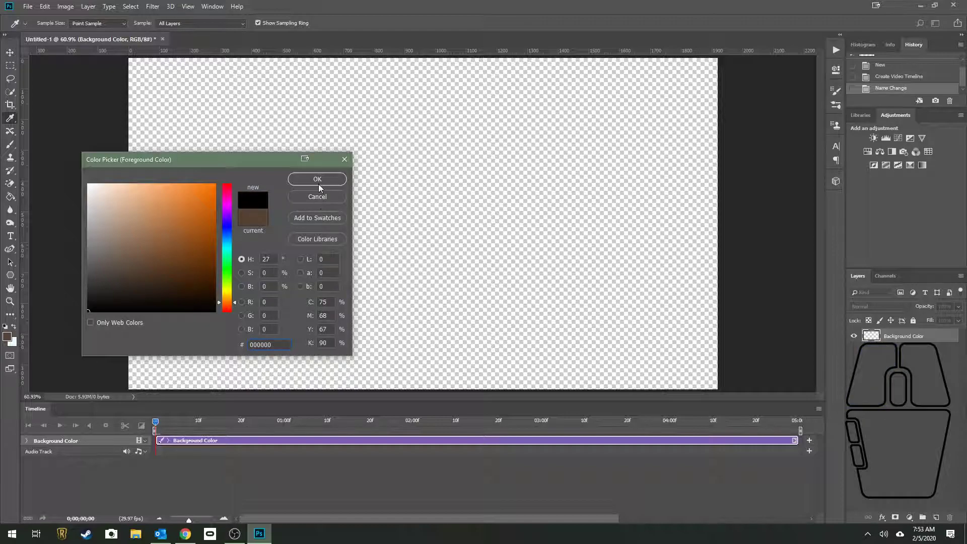
click(317, 180)
click(273, 172)
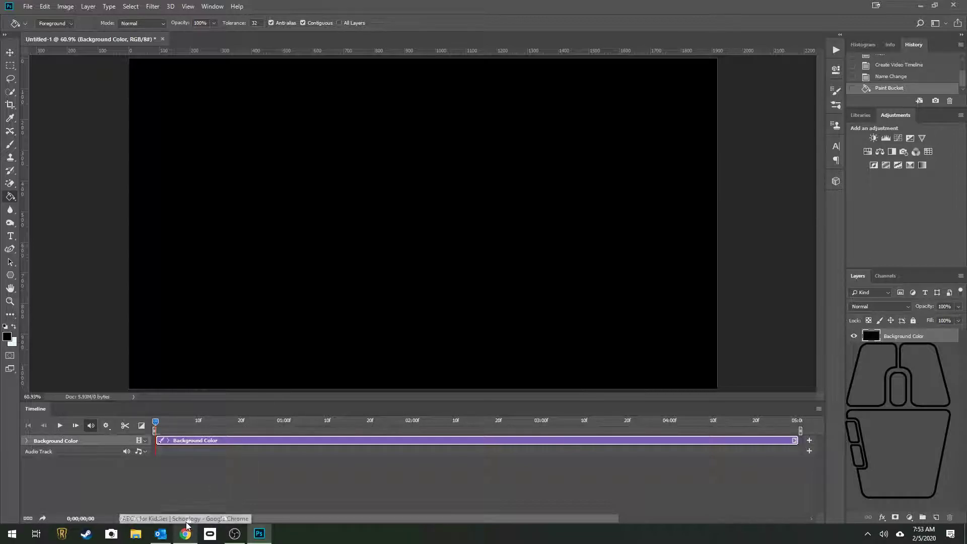
click(204, 486)
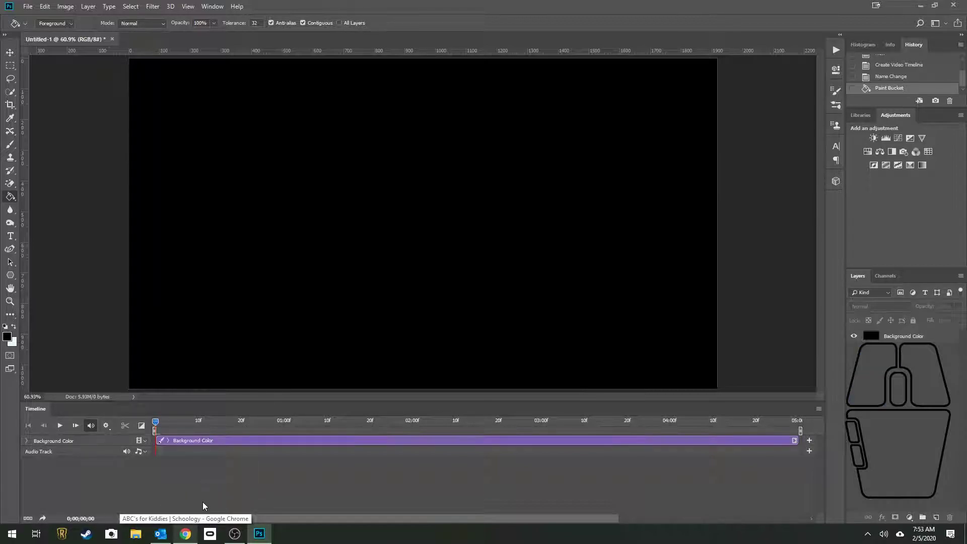
click(258, 333)
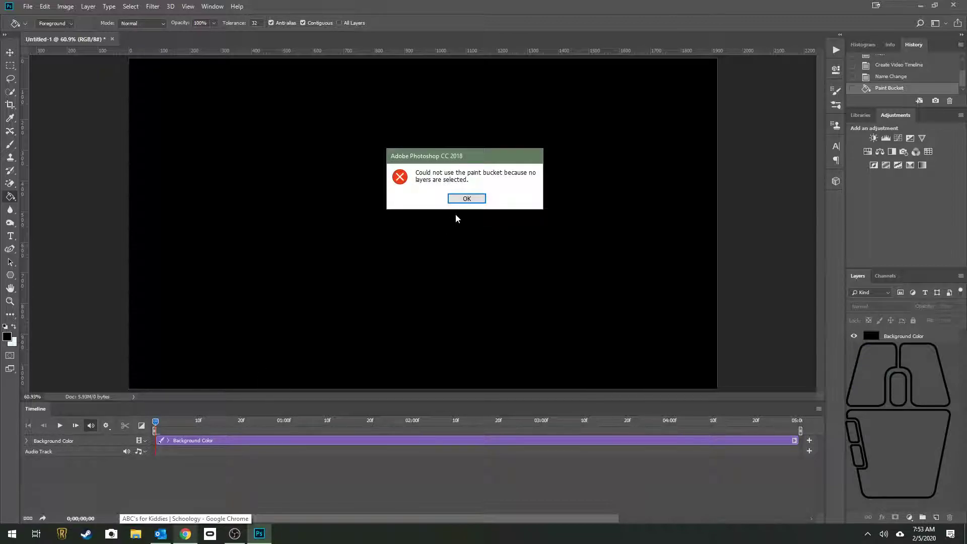
click(467, 201)
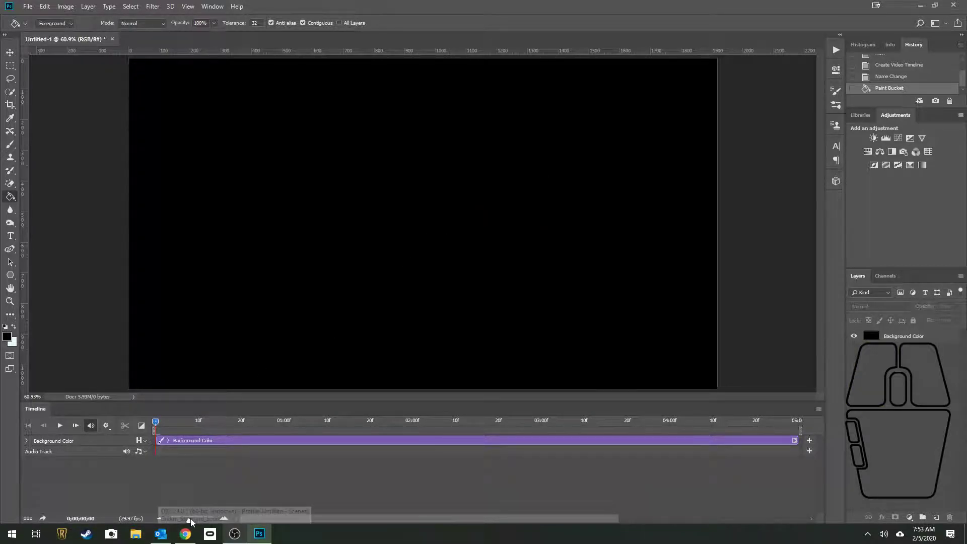
Extend the end of the Background Color clip to about 30 seconds on the timeline.
click(194, 521)
drag(194, 523, 188, 522)
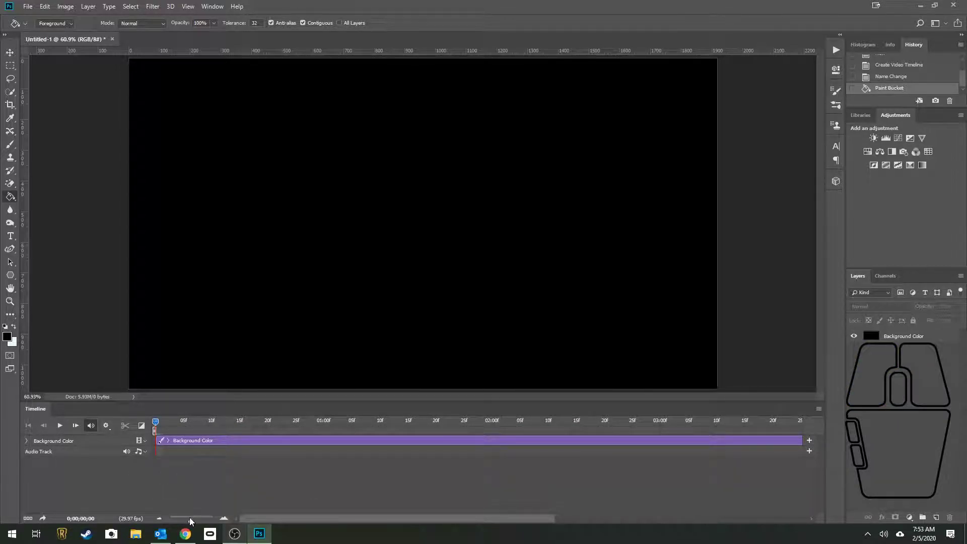
drag(190, 521, 189, 520)
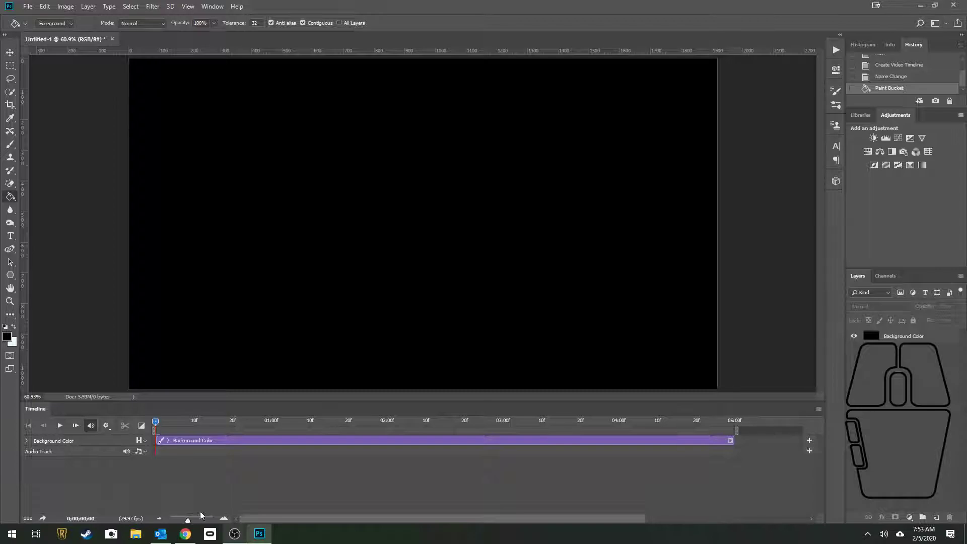
click(740, 419)
click(737, 431)
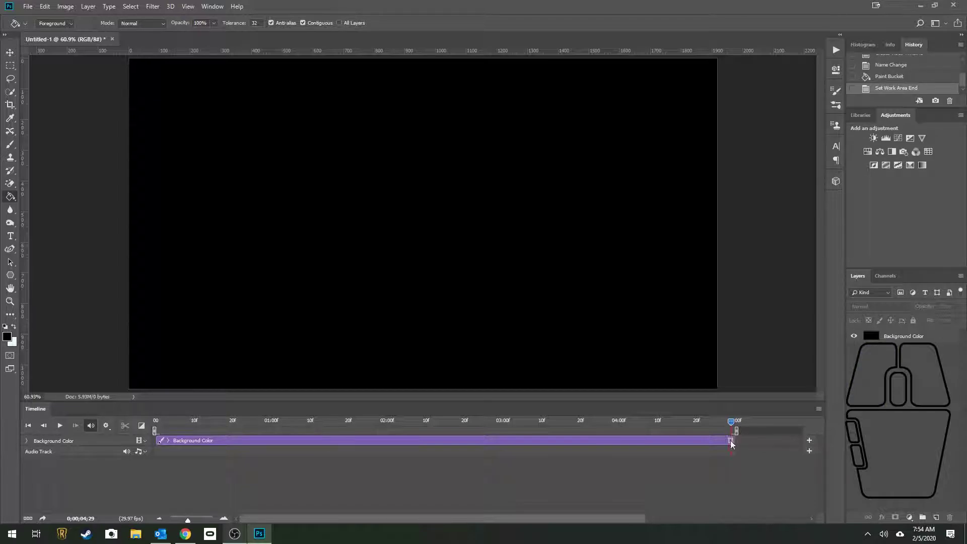
drag(732, 441, 827, 440)
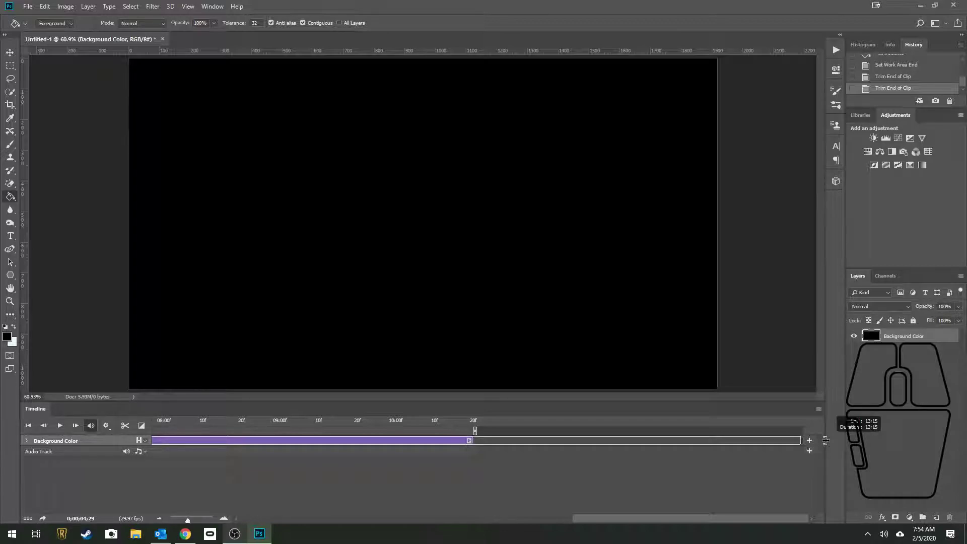
drag(824, 440, 746, 441)
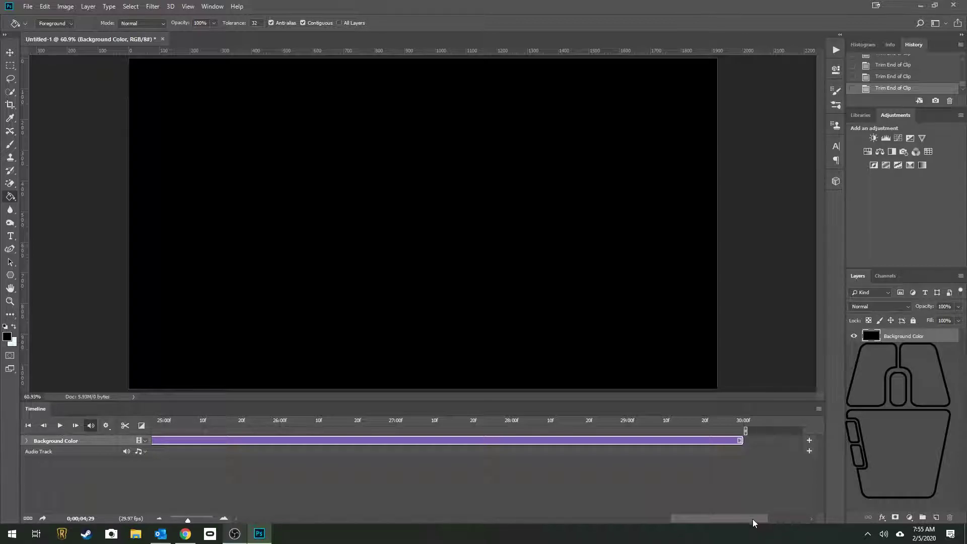
Return the playhead to the start of the timeline.
drag(756, 521, 539, 499)
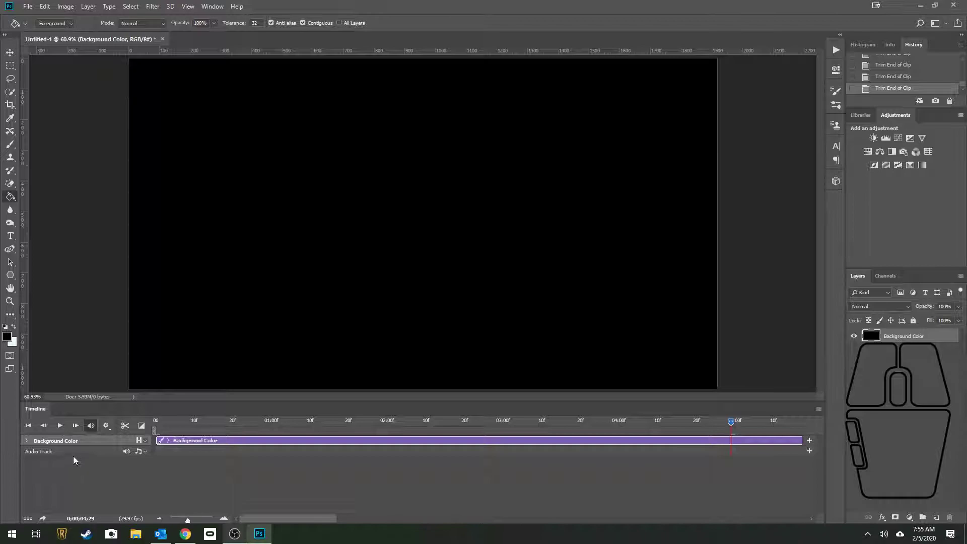
click(145, 451)
click(106, 471)
drag(730, 422, 156, 422)
key(ctrl)
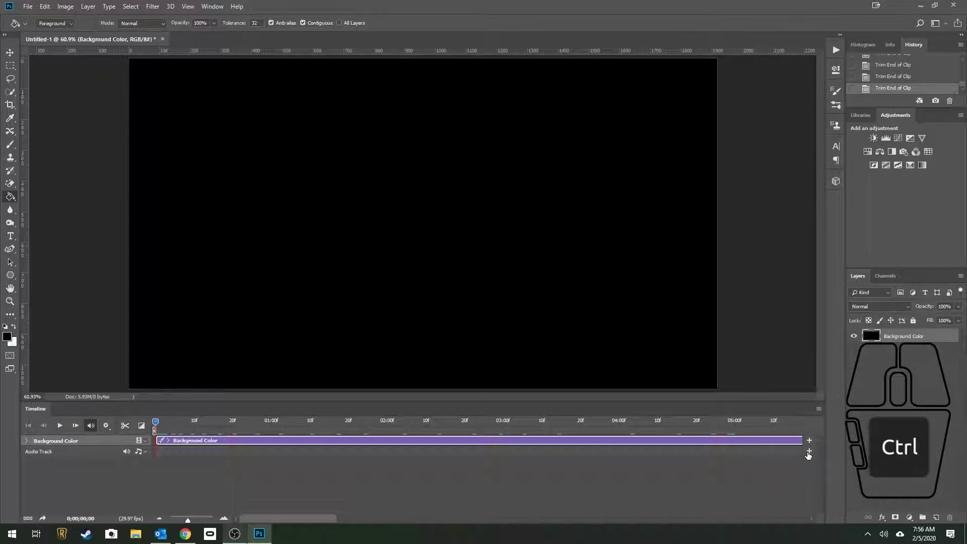
click(809, 453)
ctrl+click(809, 453)
ctrl+click(809, 453)
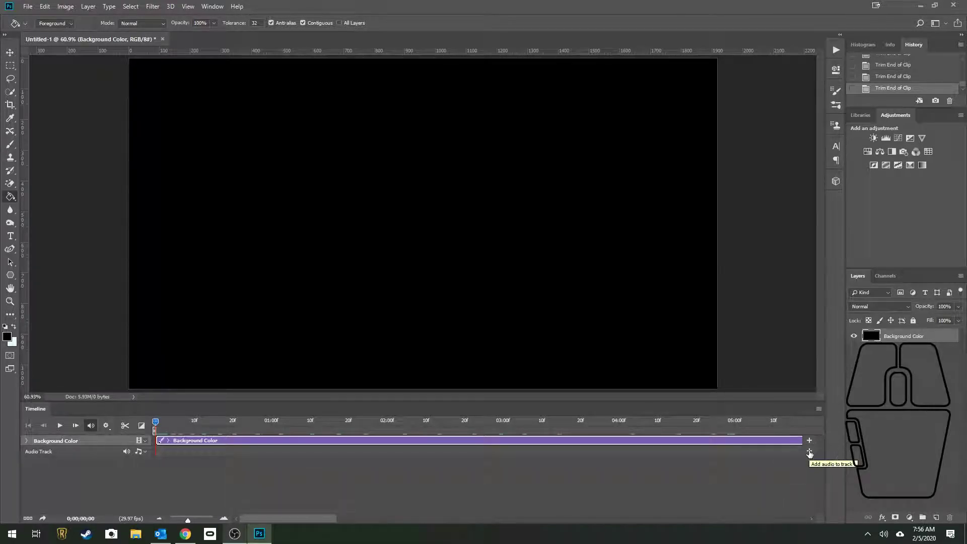
click(809, 453)
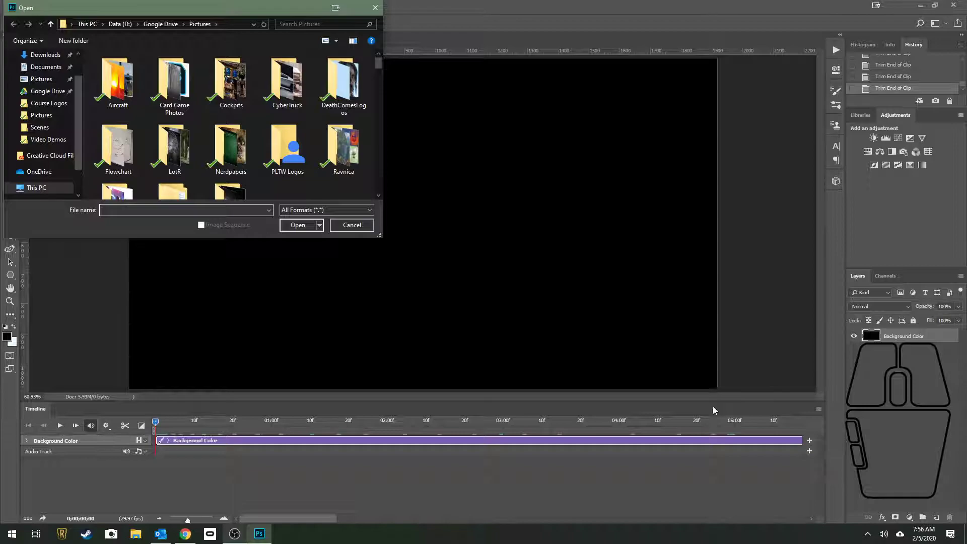
click(334, 228)
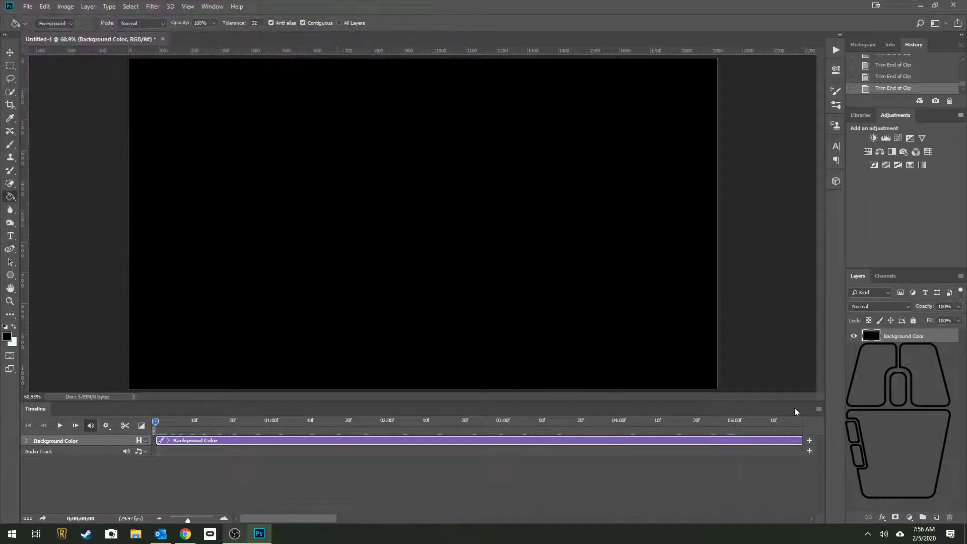
click(729, 509)
Add bensound-retrosoul.mp3 from the Downloads folder to the timeline's audio track.
click(809, 452)
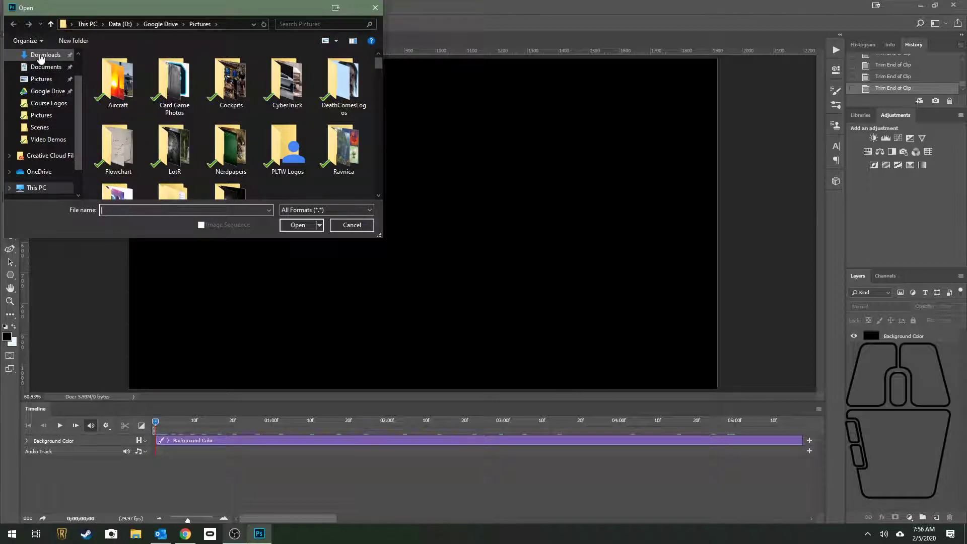
click(185, 533)
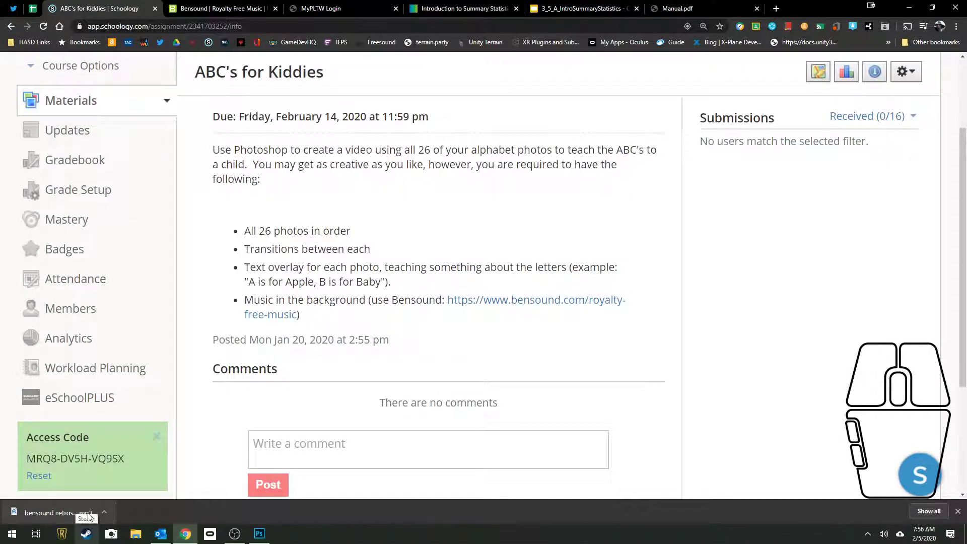
click(260, 533)
click(45, 55)
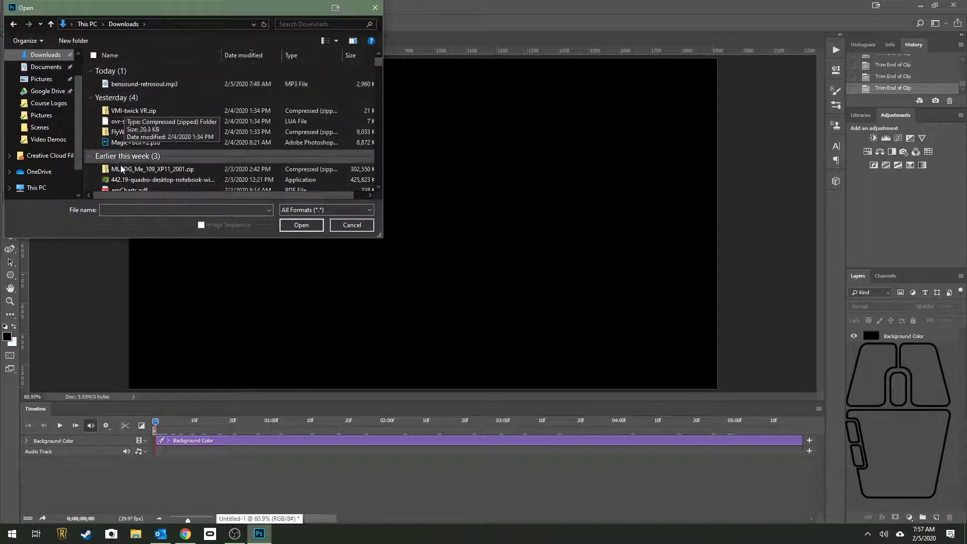
click(124, 84)
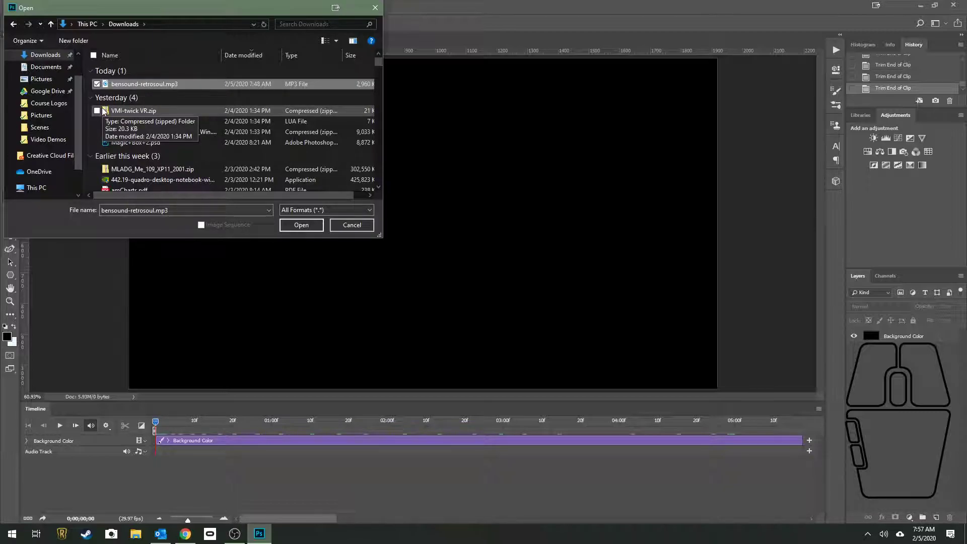
click(286, 228)
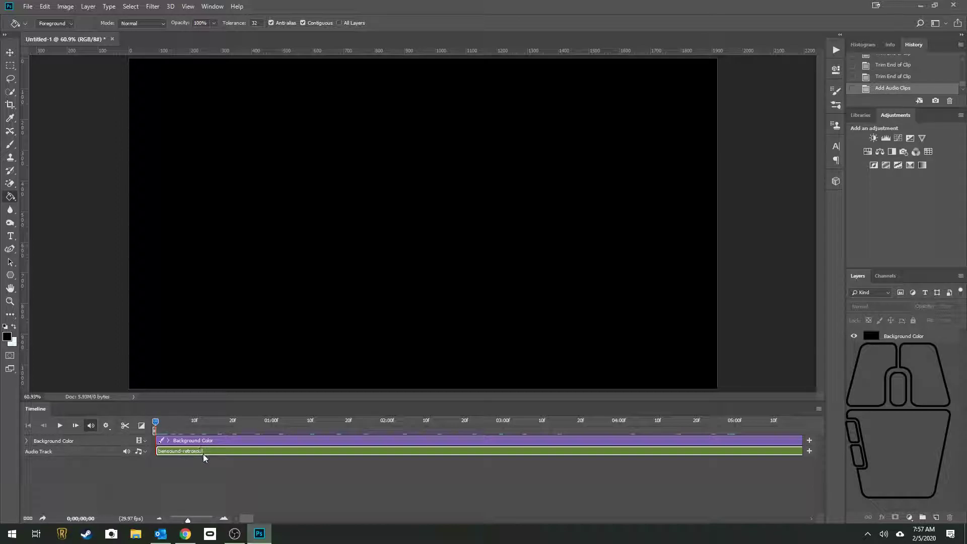
Trim the end of the bensound-retrosoul audio clip to line up with the end of the Background Color clip at about 30 seconds.
click(189, 520)
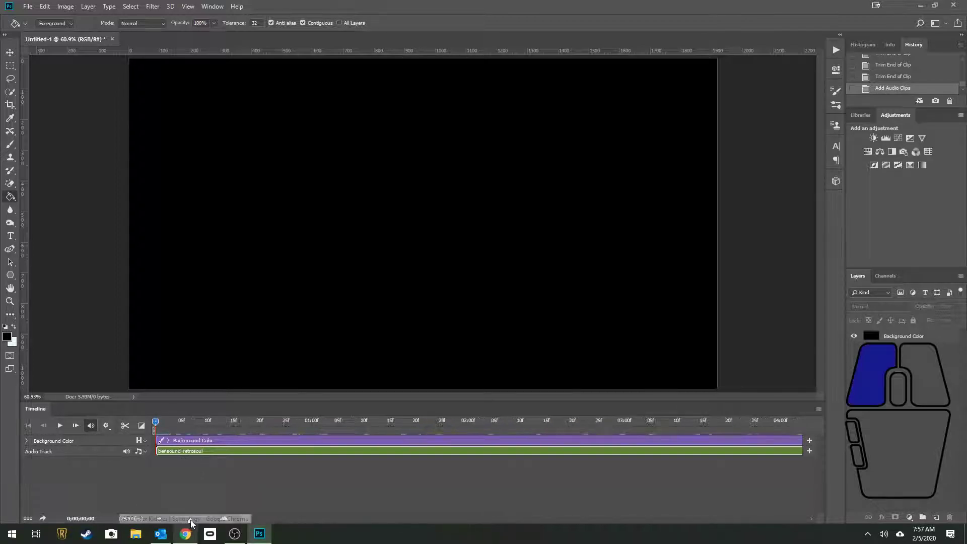
drag(180, 519, 177, 517)
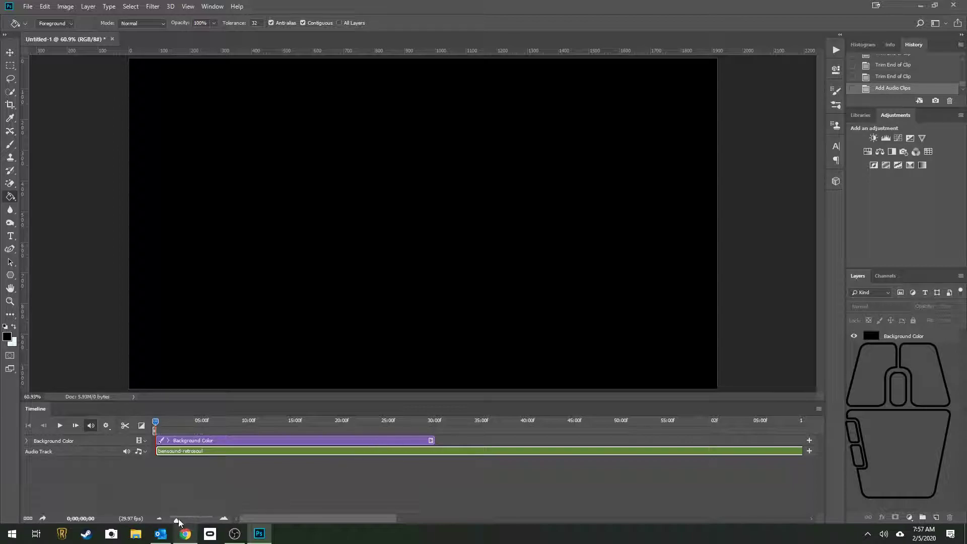
drag(177, 520, 174, 521)
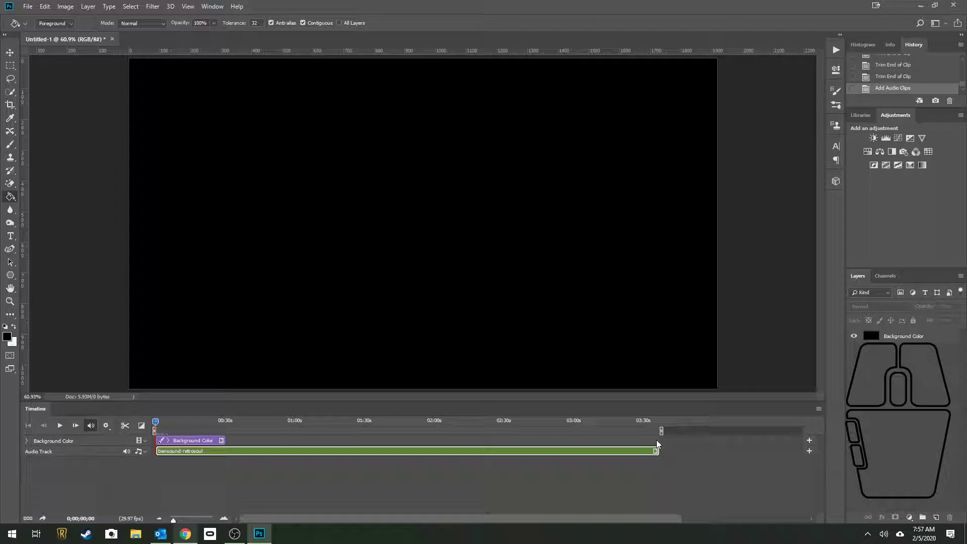
drag(657, 451, 223, 451)
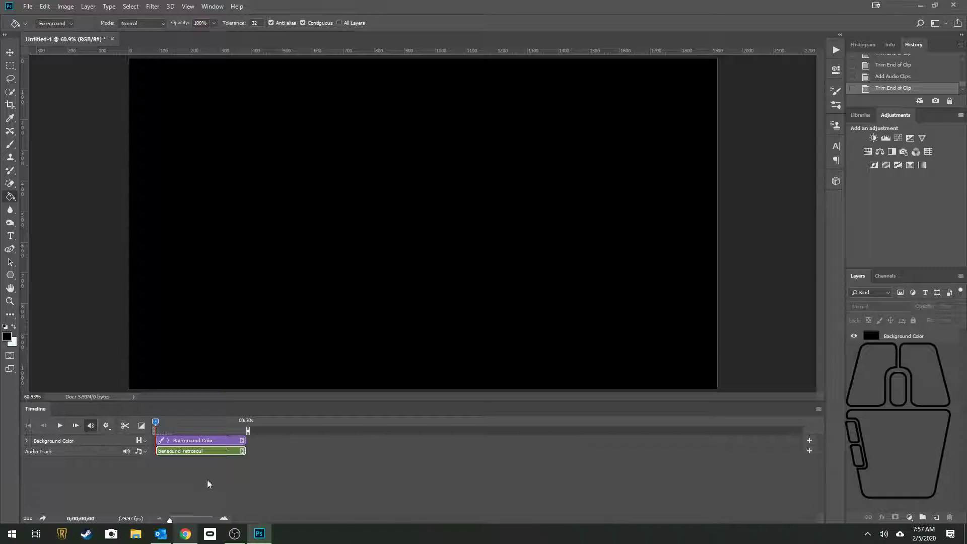
Play the last seconds of the timeline to check how the music ends, and stop playback.
click(167, 520)
click(170, 521)
click(170, 520)
mouse_move(170, 521)
mouse_down()
mouse_move(221, 520)
mouse_move(177, 520)
mouse_up()
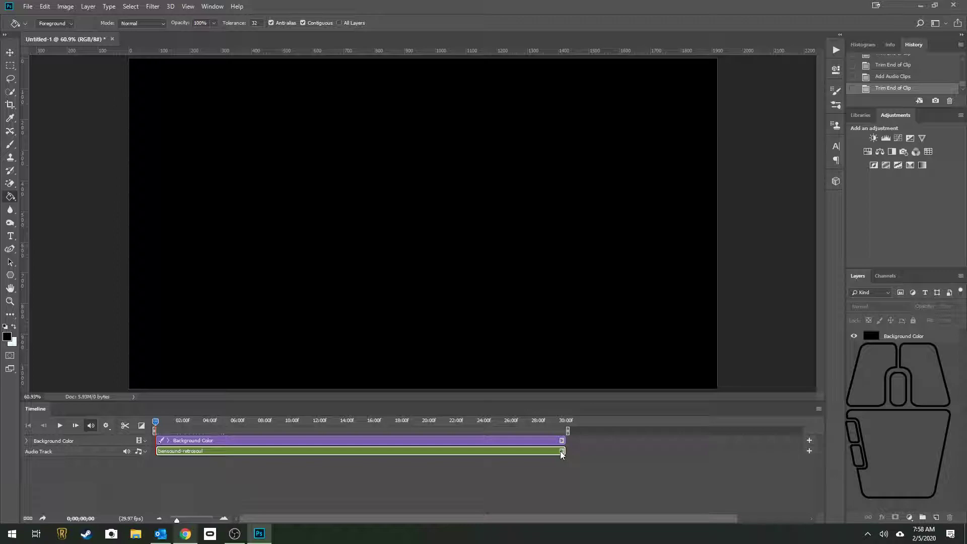
click(556, 423)
click(560, 421)
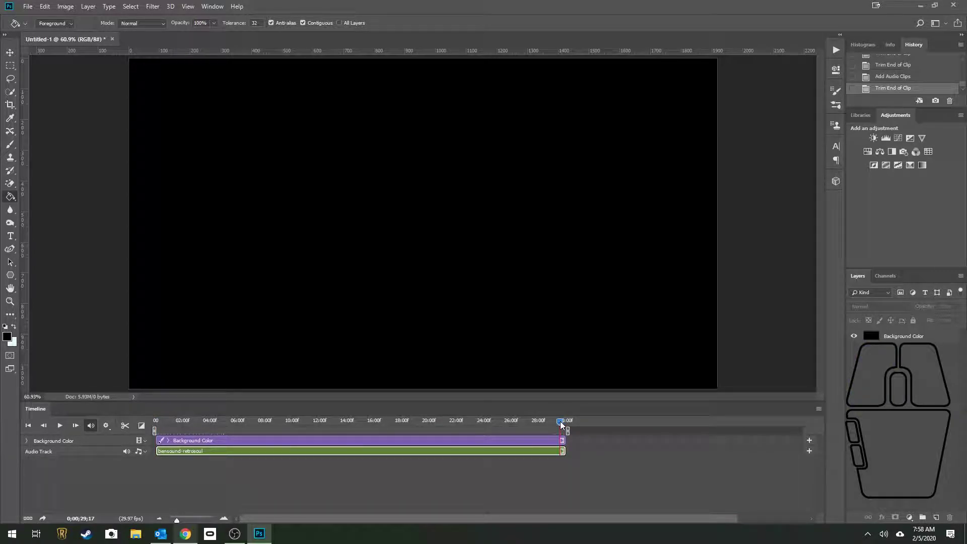
click(60, 426)
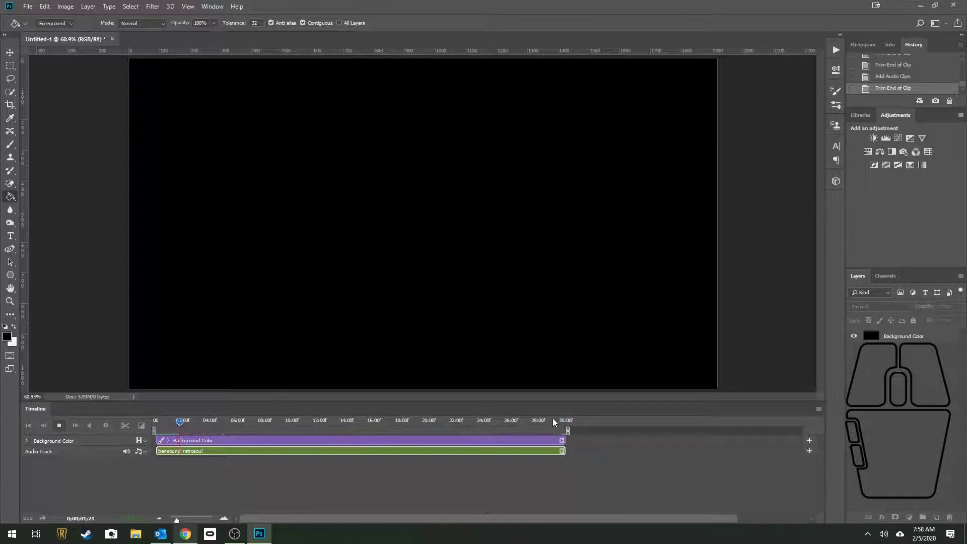
click(544, 422)
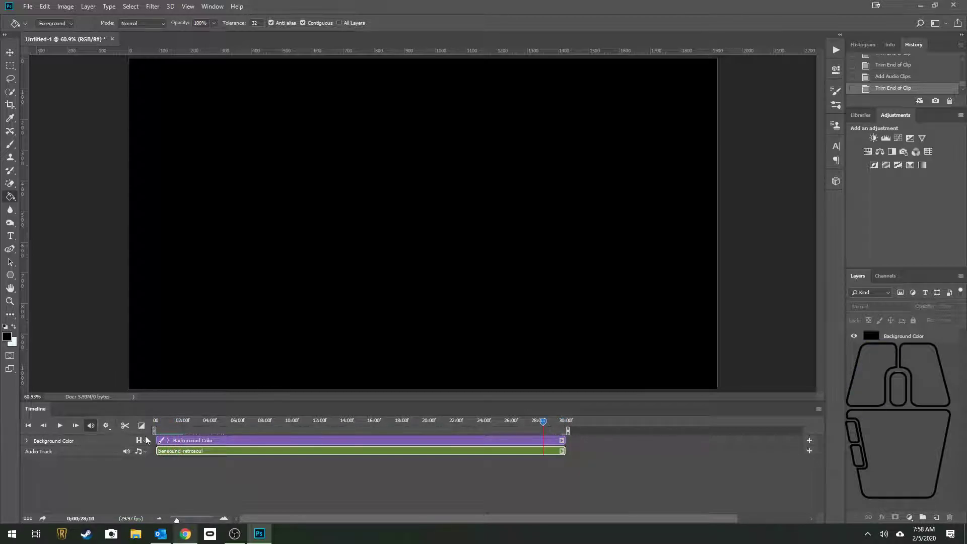
click(59, 426)
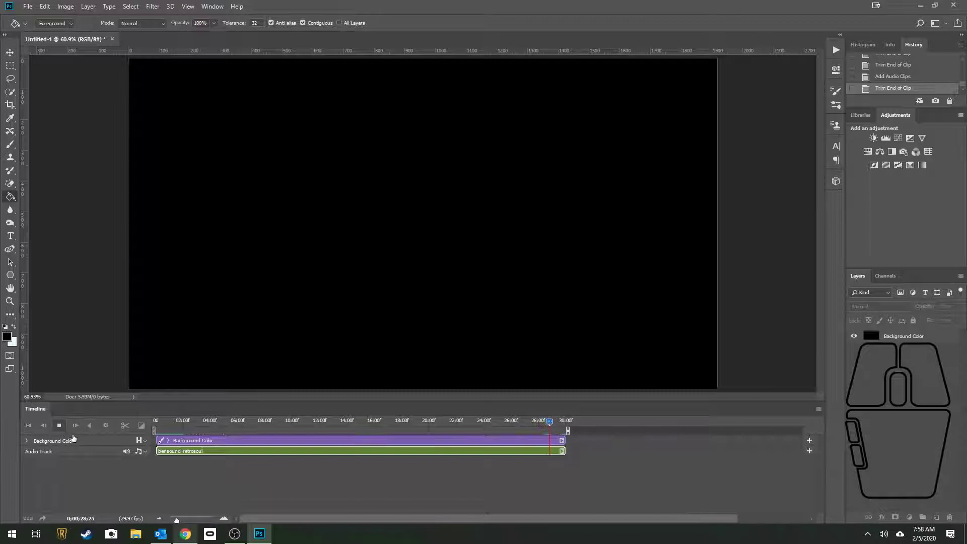
click(59, 426)
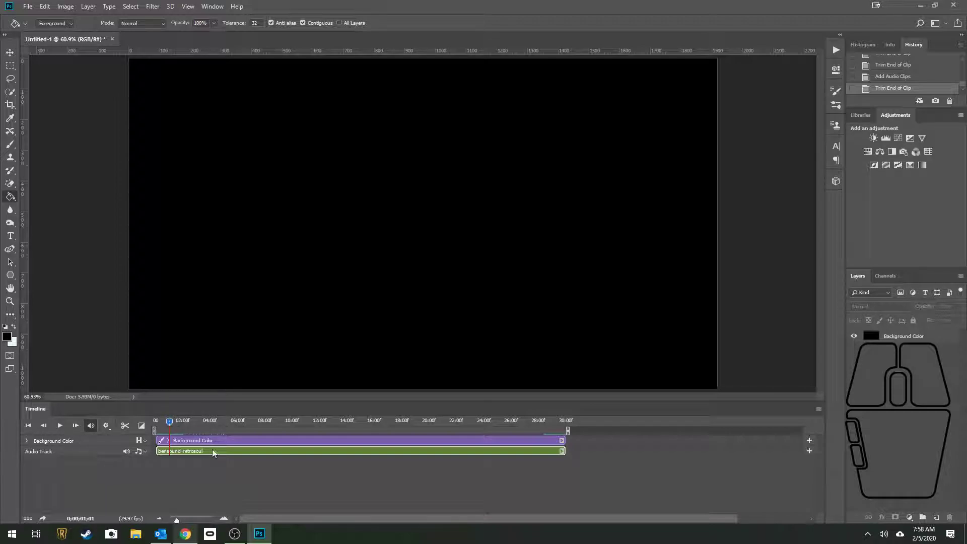
Review the volume and fade settings of the bensound-retrosoul audio clip, and close them.
click(562, 451)
click(564, 465)
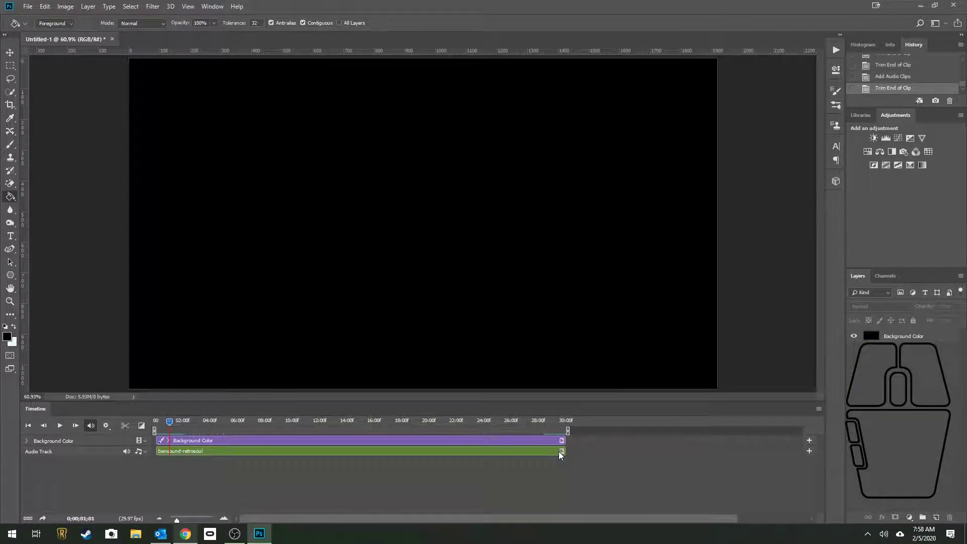
key(ctrl)
click(562, 451)
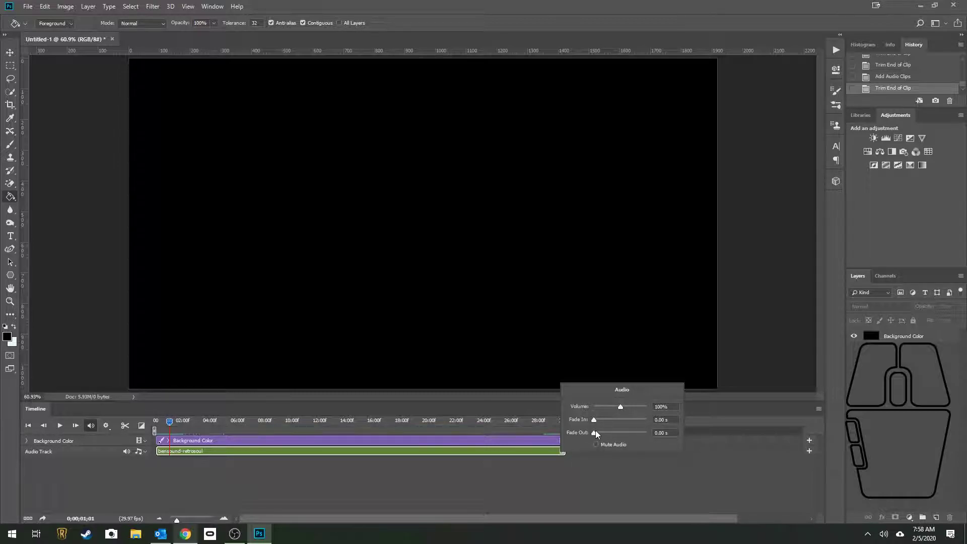
click(522, 477)
Play the opening seconds of the timeline to check how the music begins, and return the playhead to the start.
click(171, 422)
drag(171, 422, 144, 426)
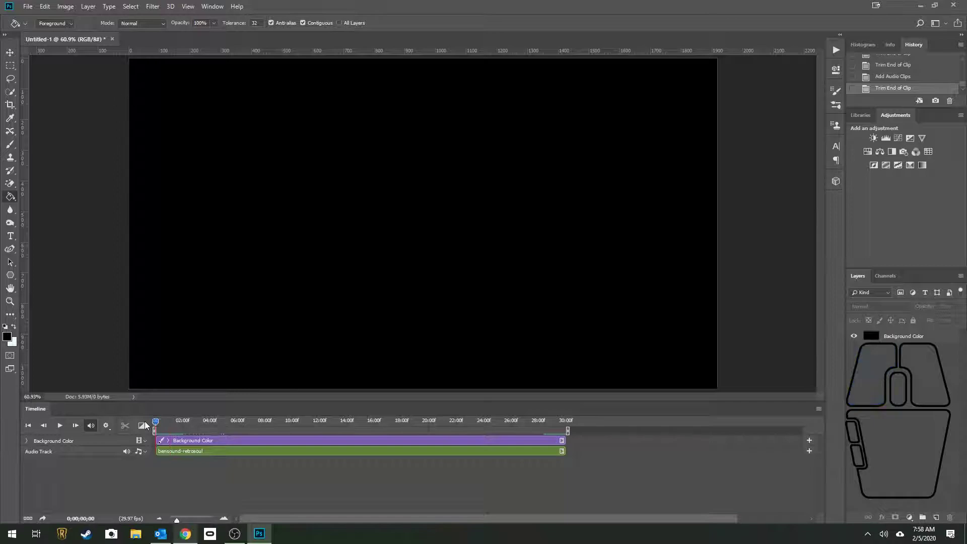
click(60, 425)
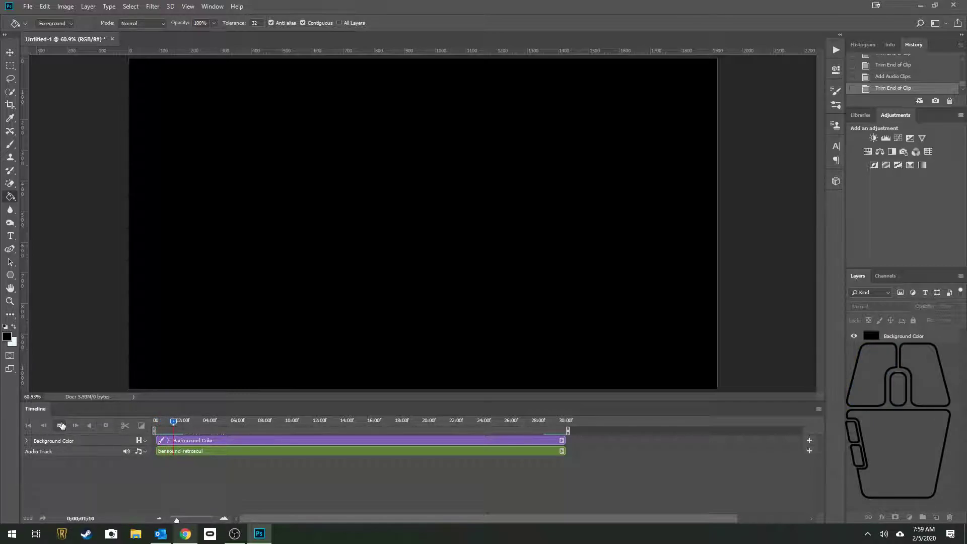
click(61, 425)
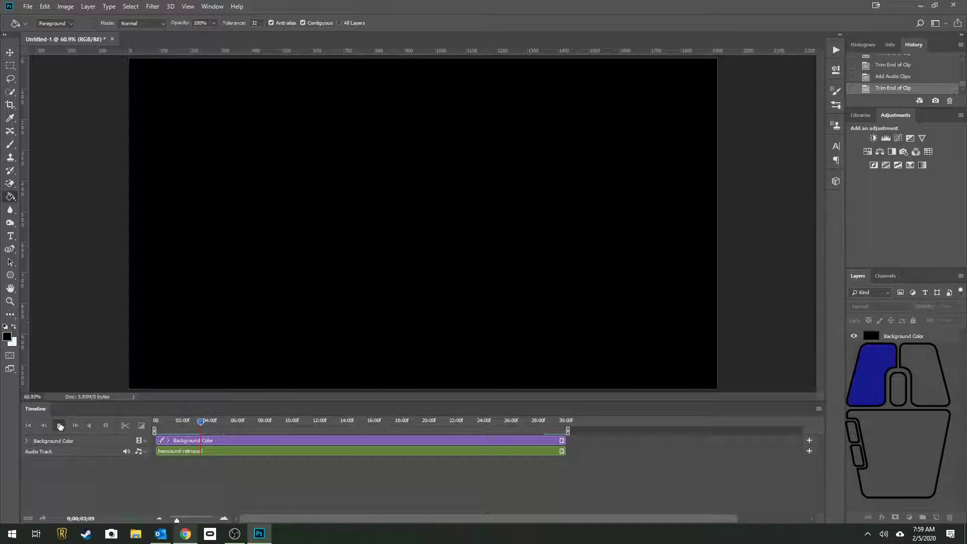
drag(167, 422, 148, 422)
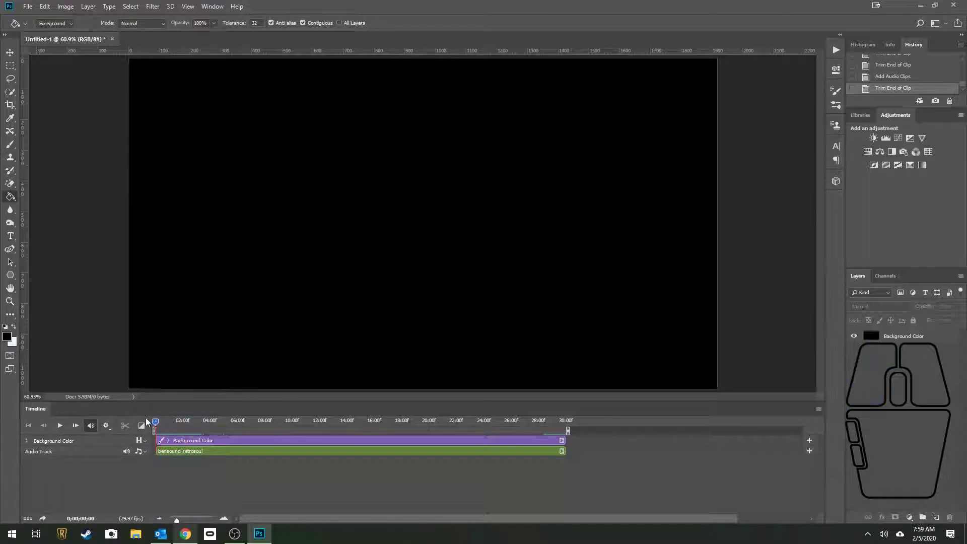
Set the Fade Out of the bensound-retrosoul audio clip to 3 seconds.
click(562, 452)
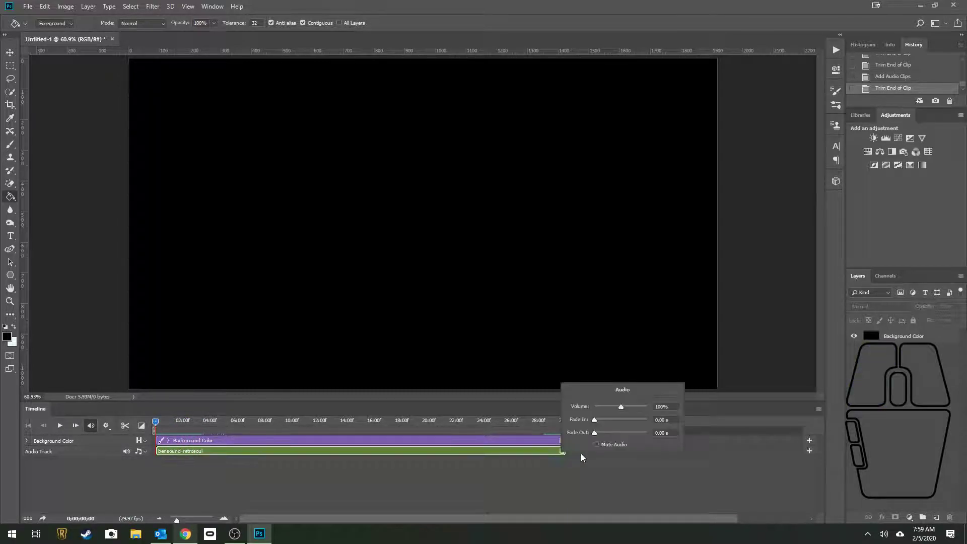
click(657, 433)
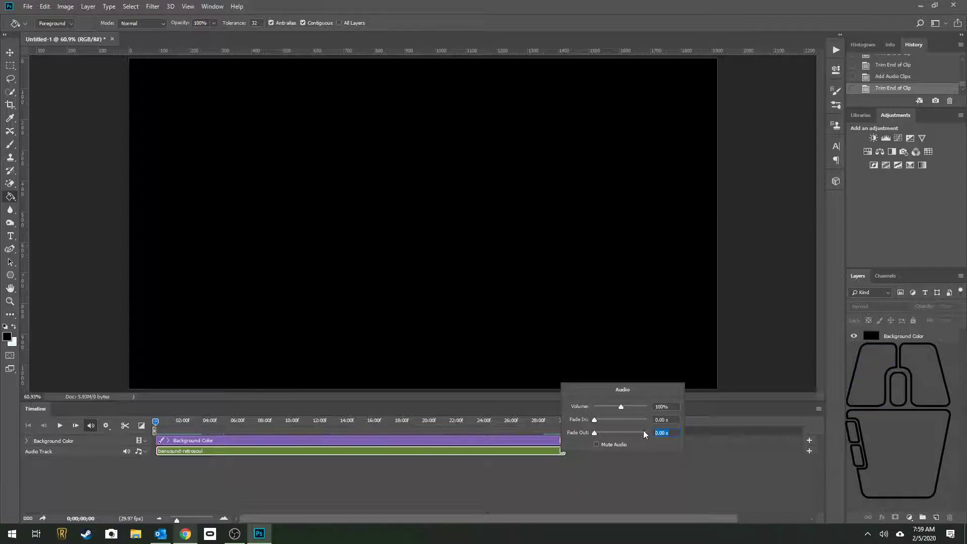
text(3)
click(603, 474)
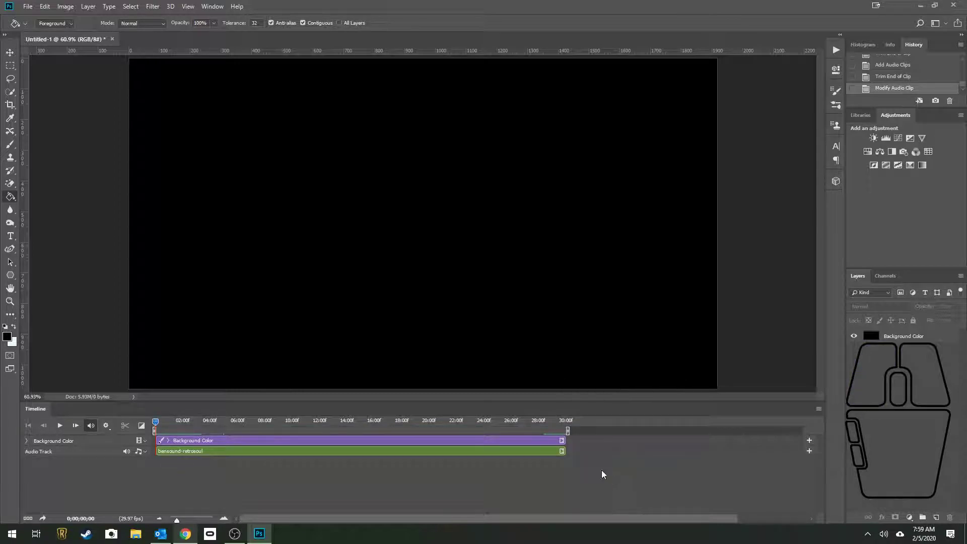
Play the final part of the timeline to check the music's fade-out, and return the playhead to the start.
click(470, 423)
click(60, 427)
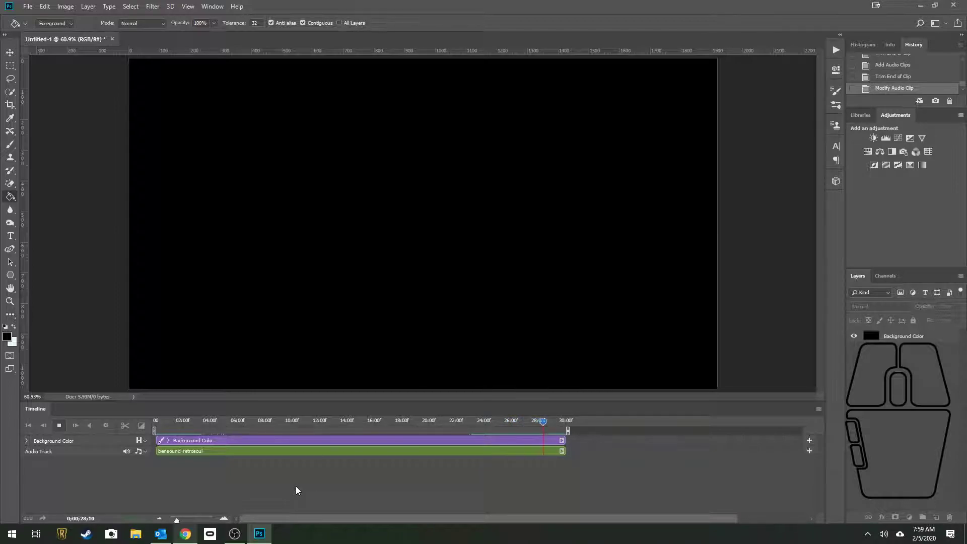
click(59, 426)
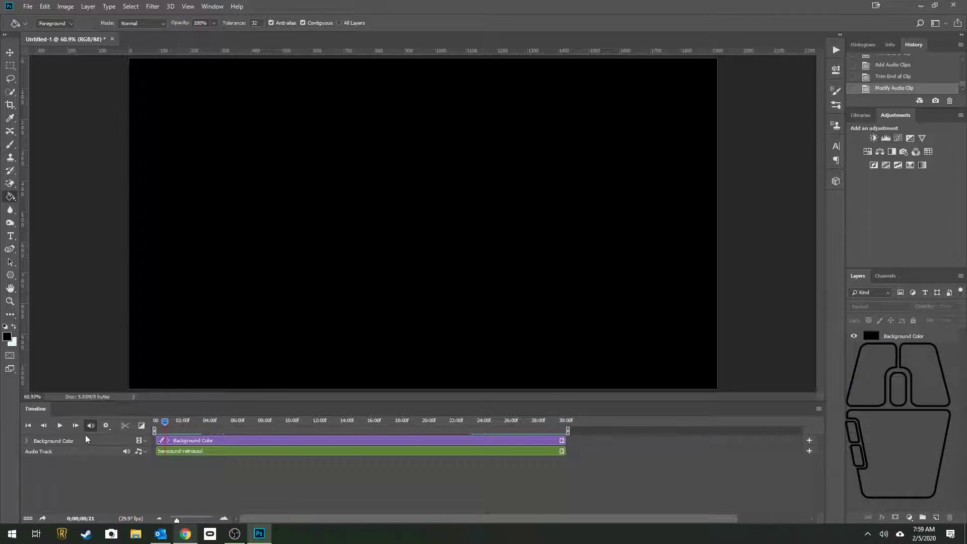
drag(164, 421, 147, 418)
click(88, 7)
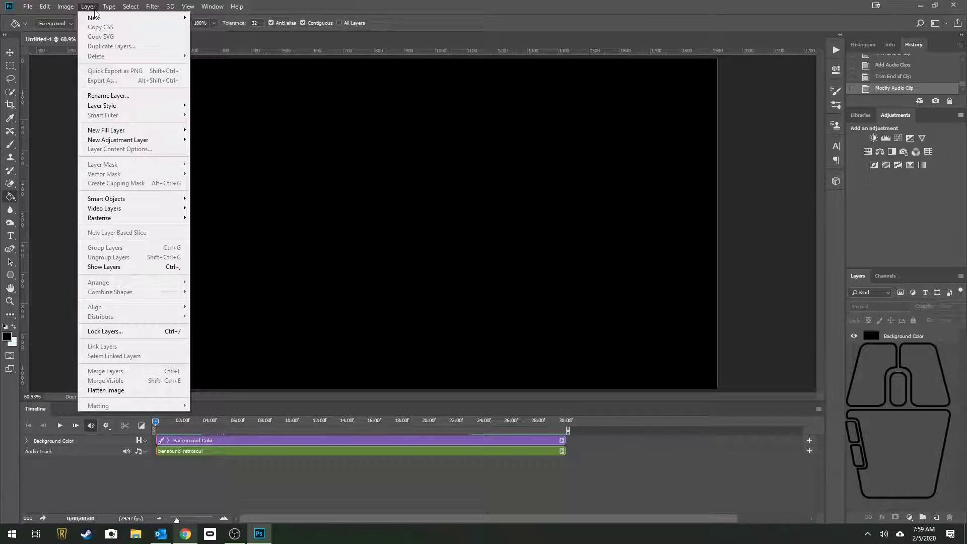
click(94, 8)
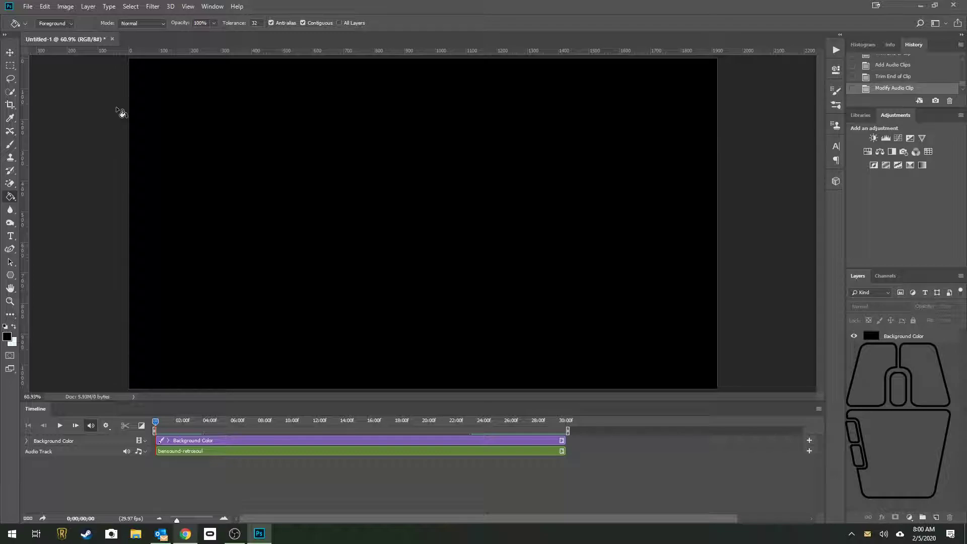
click(28, 6)
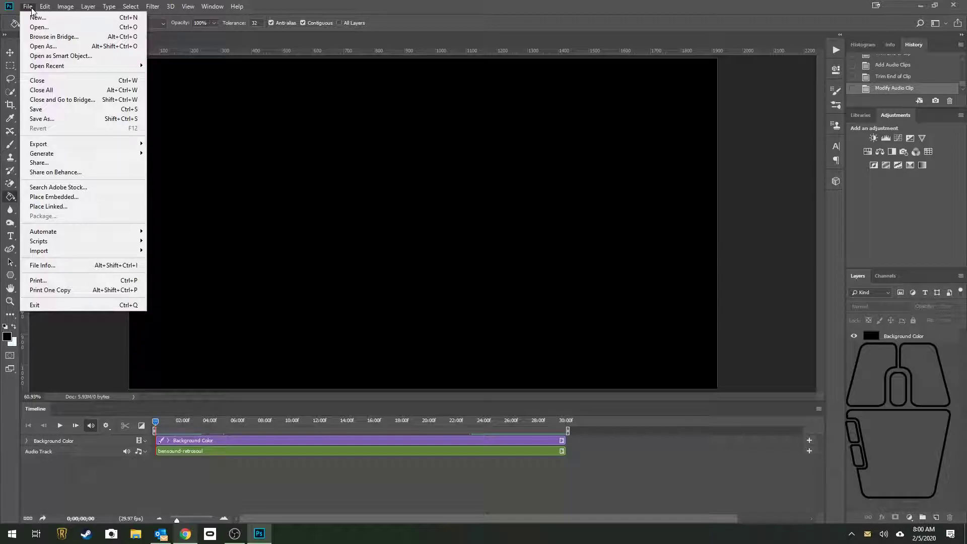
click(31, 9)
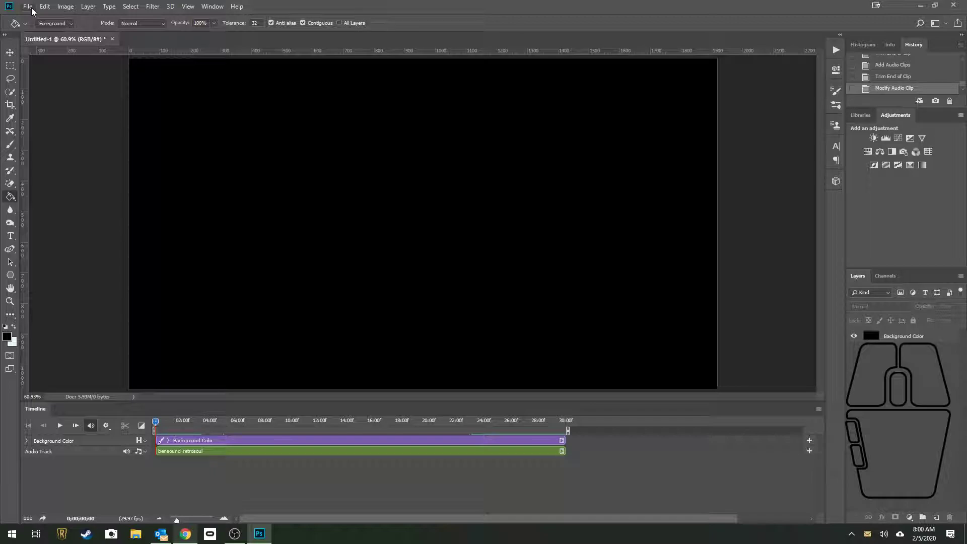
Place the embedded image 23328.jpg from the Aircraft folder in the Google Drive Pictures.
click(28, 7)
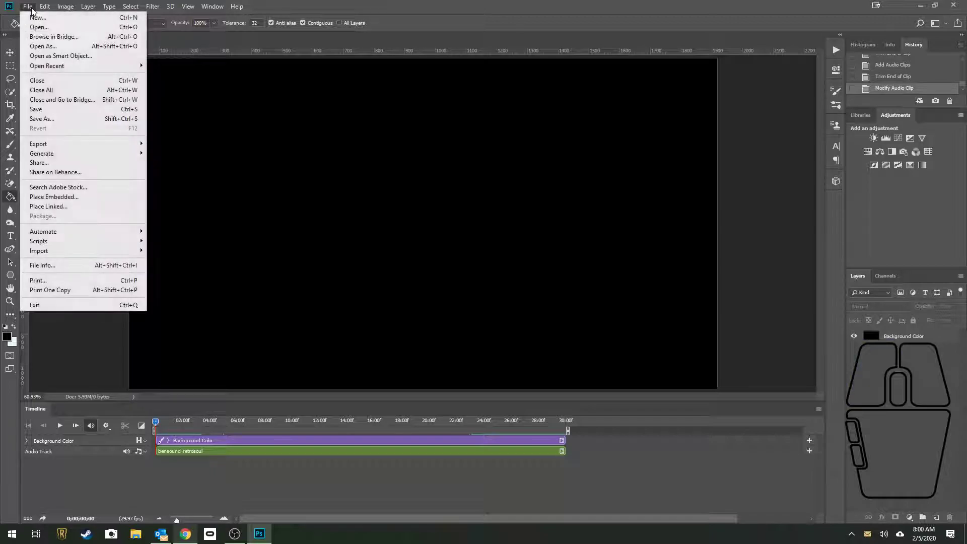
click(83, 198)
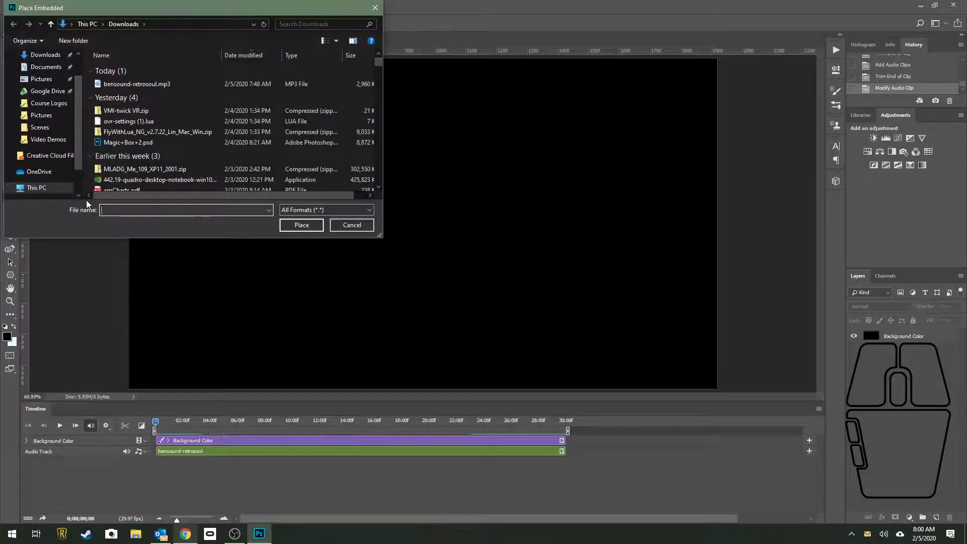
scroll(76, 117, down, 2)
scroll(80, 117, up, 1)
click(50, 103)
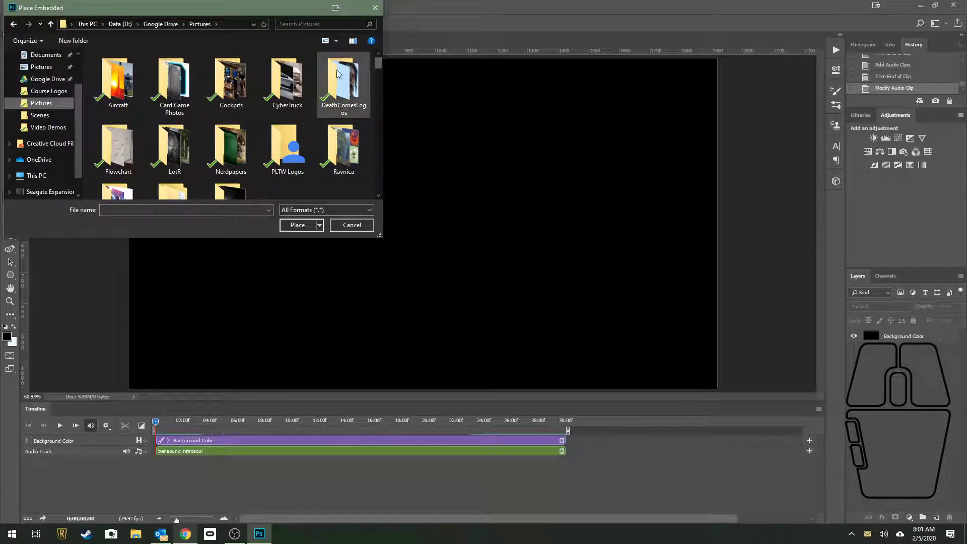
double_click(116, 82)
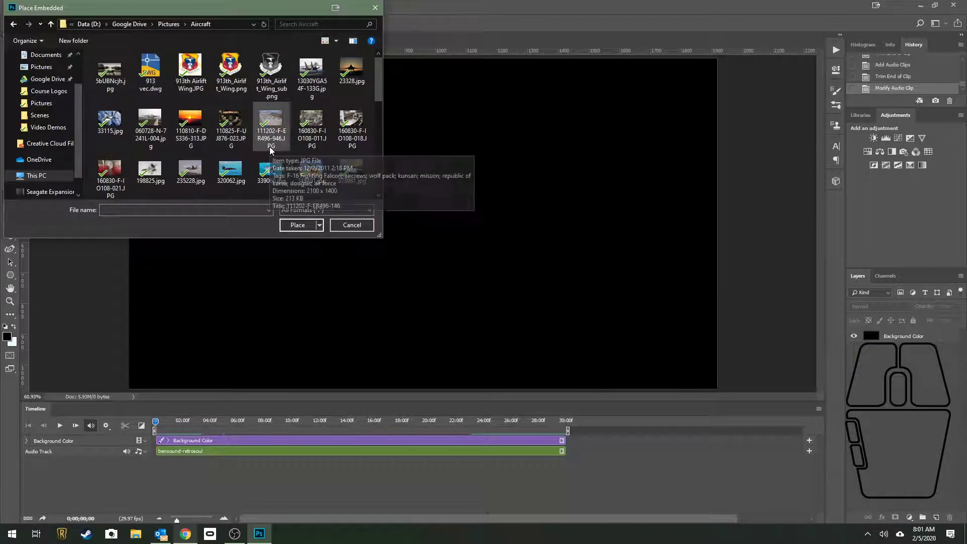
double_click(351, 76)
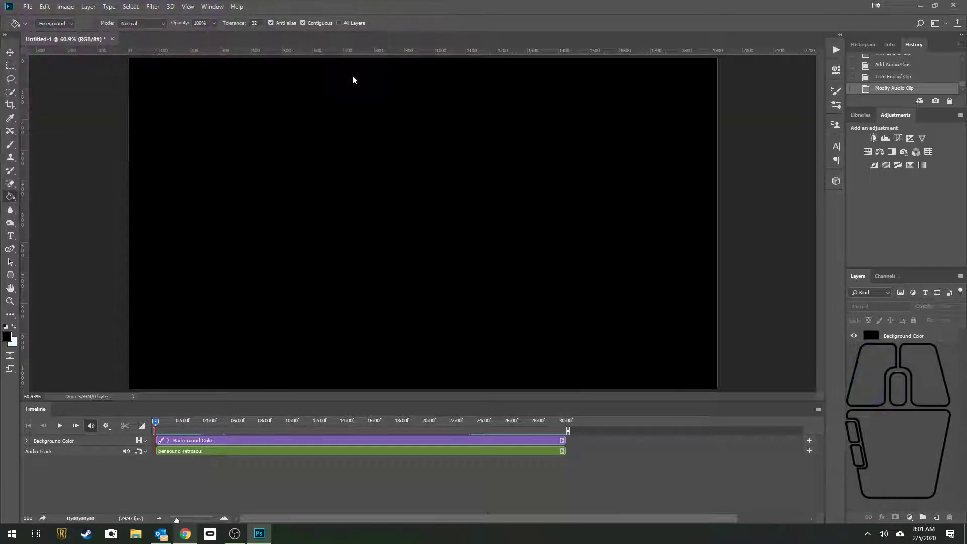
Move the jet photo into the canvas's upper-left corner and scale it to about 114% to fill the canvas height.
drag(358, 192, 244, 173)
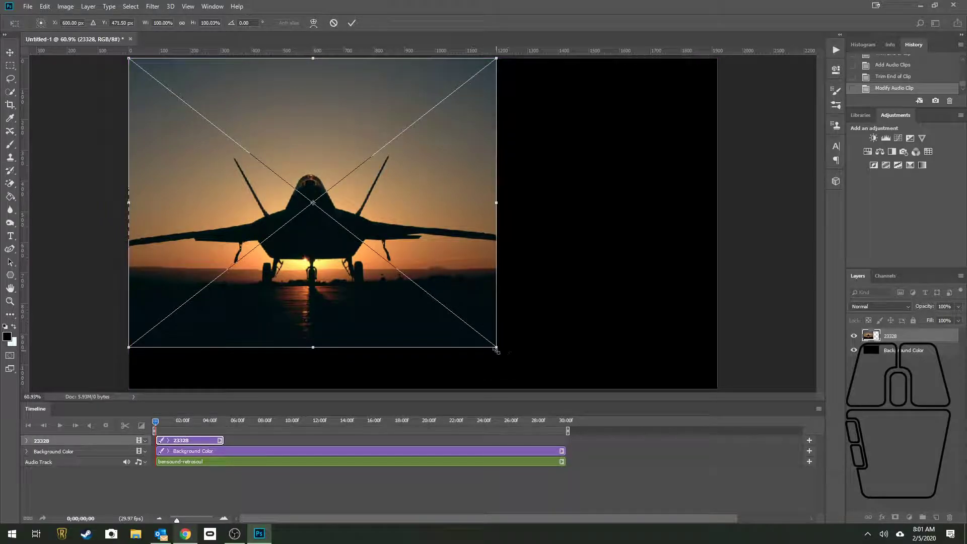
drag(497, 347, 550, 389)
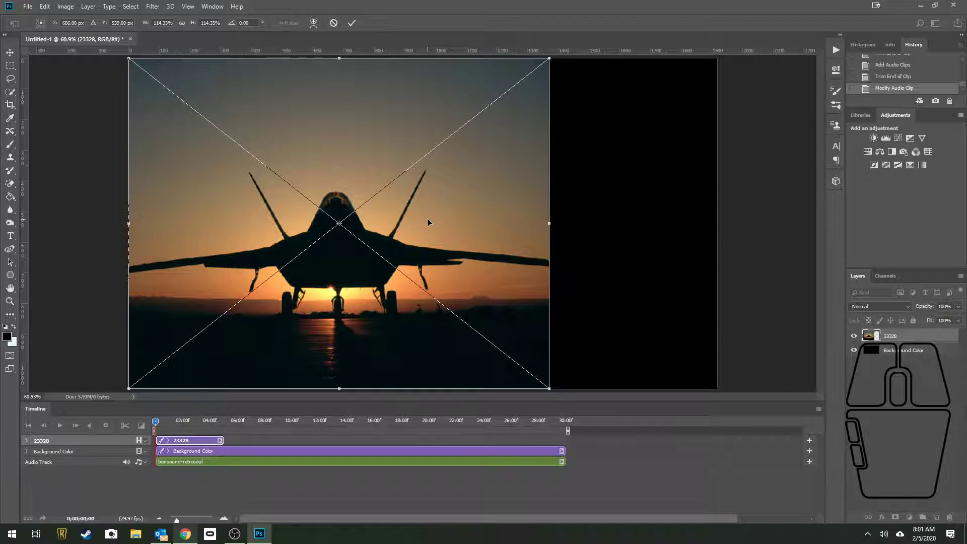
Try the jet photo off the edges and centred on the canvas, and return it to the canvas's left edge.
drag(426, 195, 471, 245)
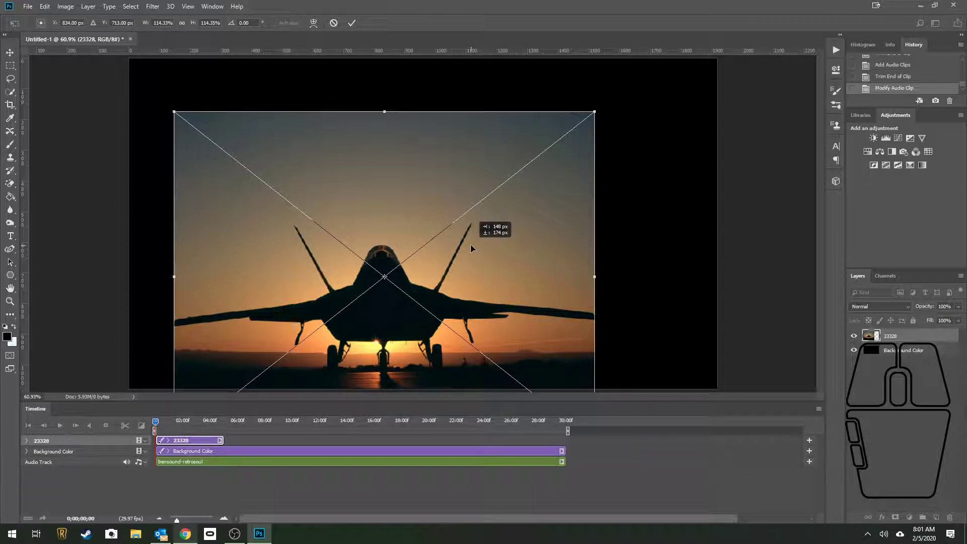
drag(470, 243, 425, 191)
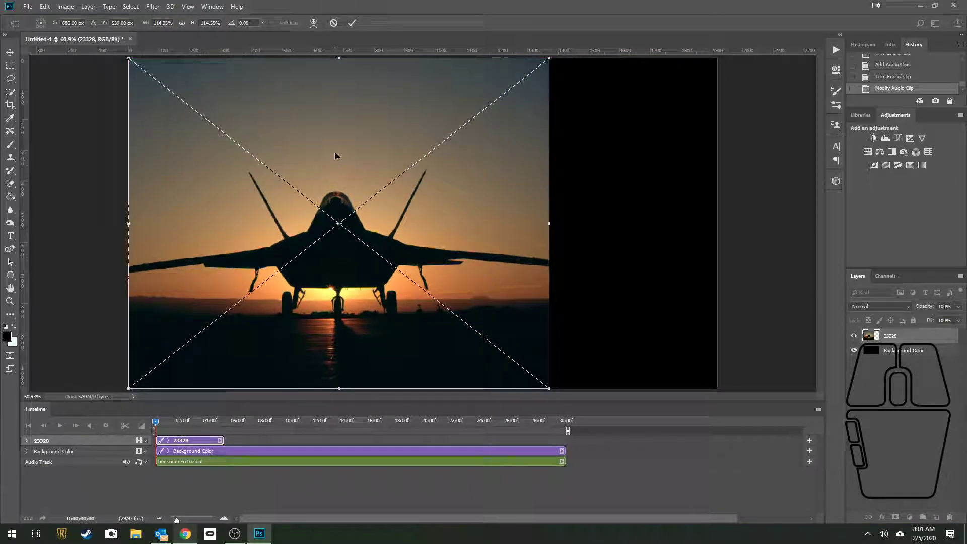
drag(331, 139, 416, 141)
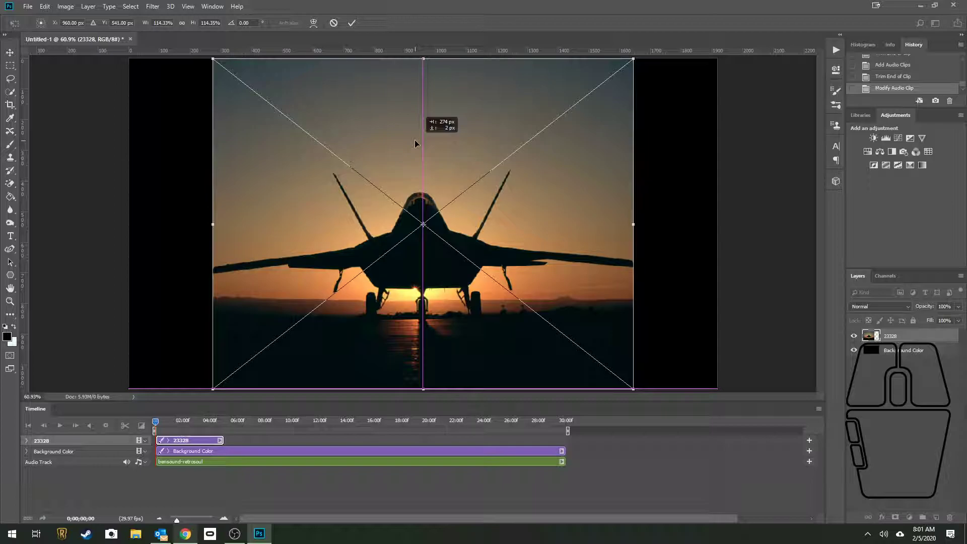
drag(415, 141, 415, 140)
drag(415, 144, 414, 145)
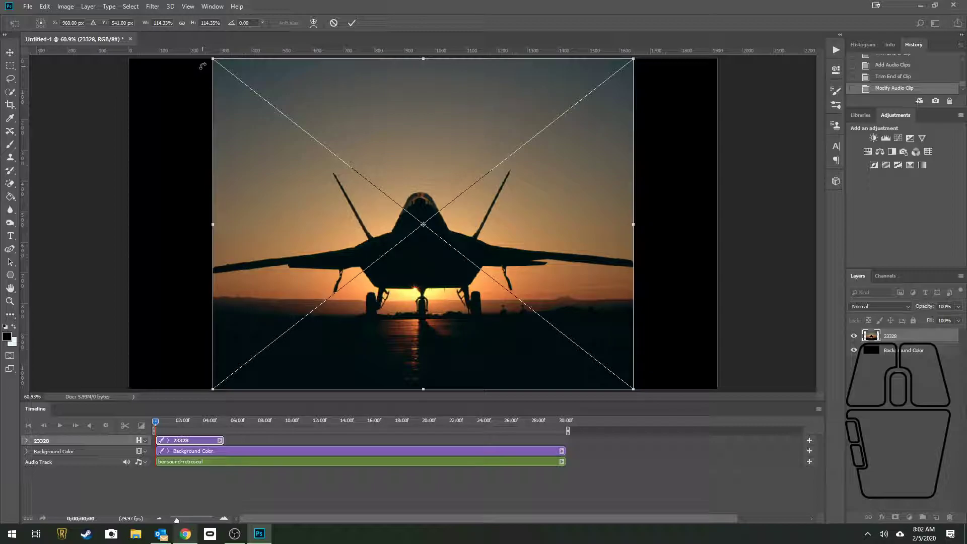
drag(438, 122, 361, 120)
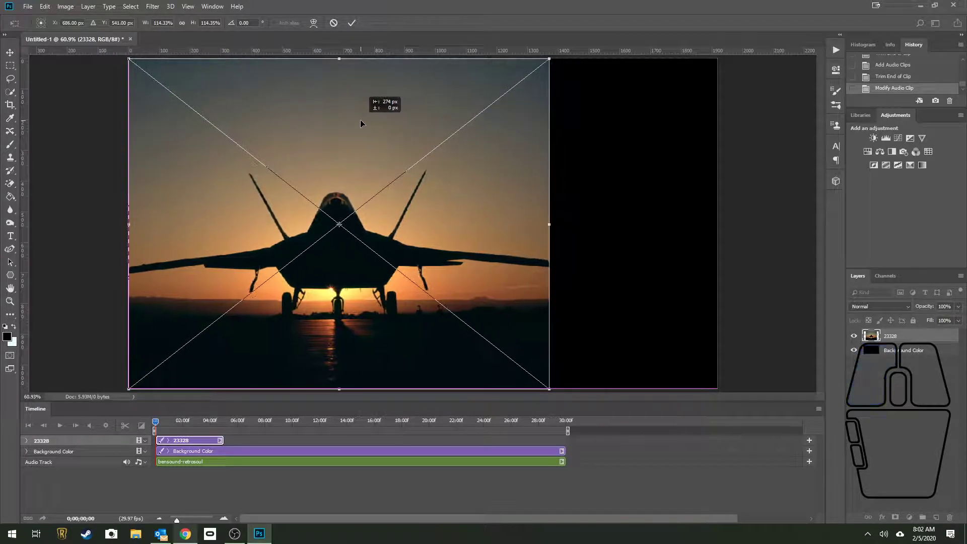
Commit the placed jet photo and rename its layer A.
click(351, 23)
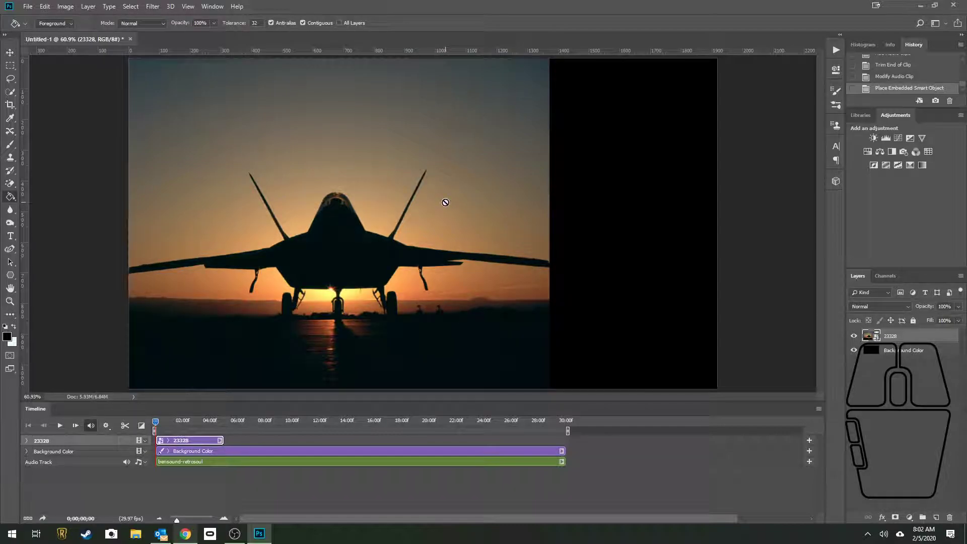
double_click(887, 337)
text(A)
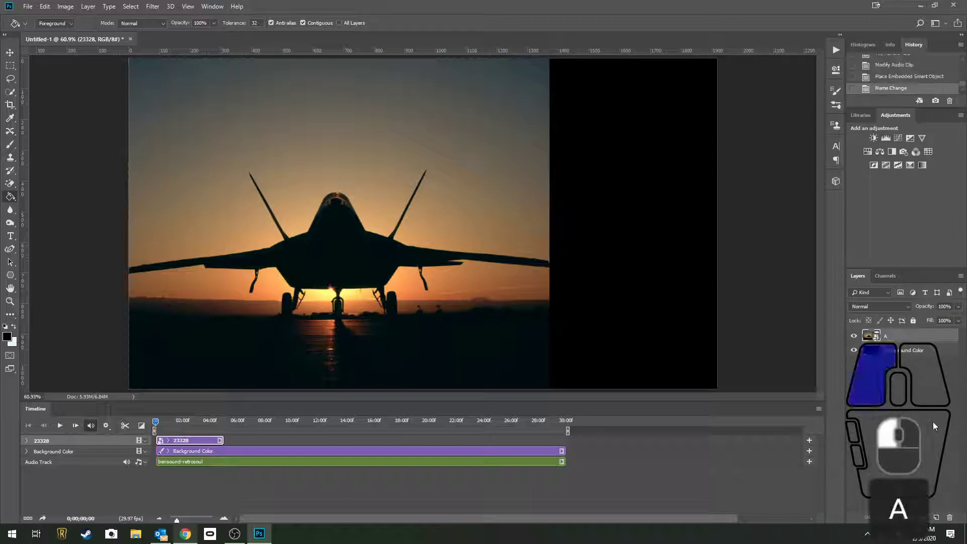
click(299, 171)
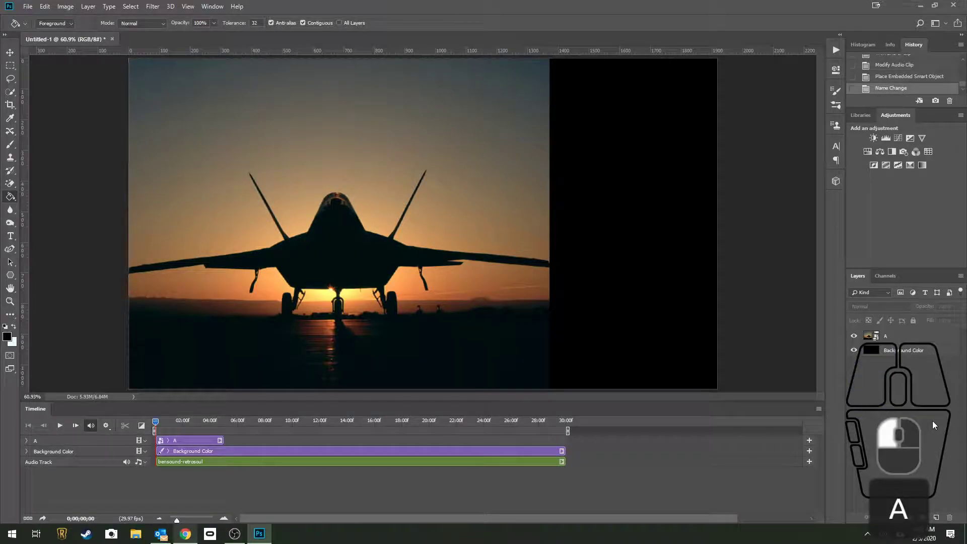
Place the embedded image 060728-N-7241L-004.jpg from the Aircraft folder.
click(28, 7)
click(62, 198)
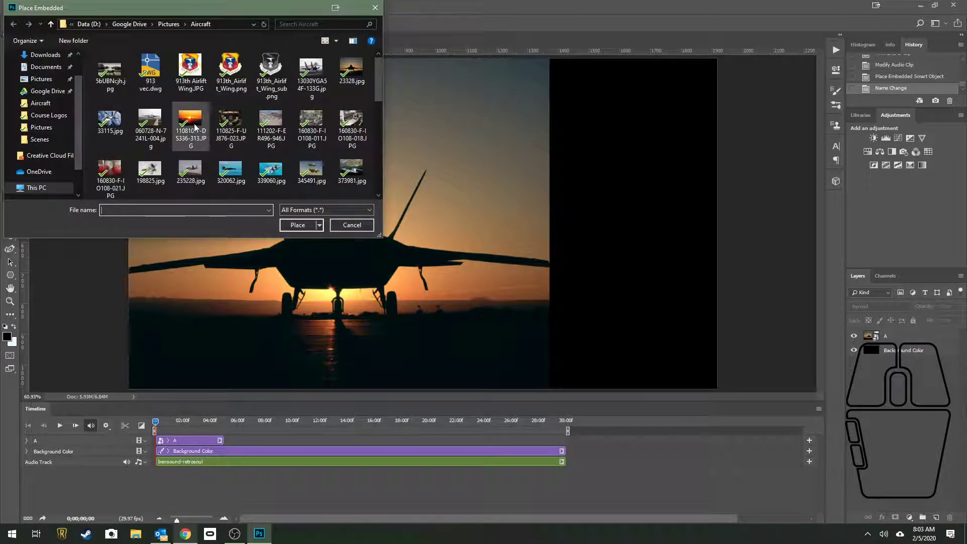
double_click(142, 121)
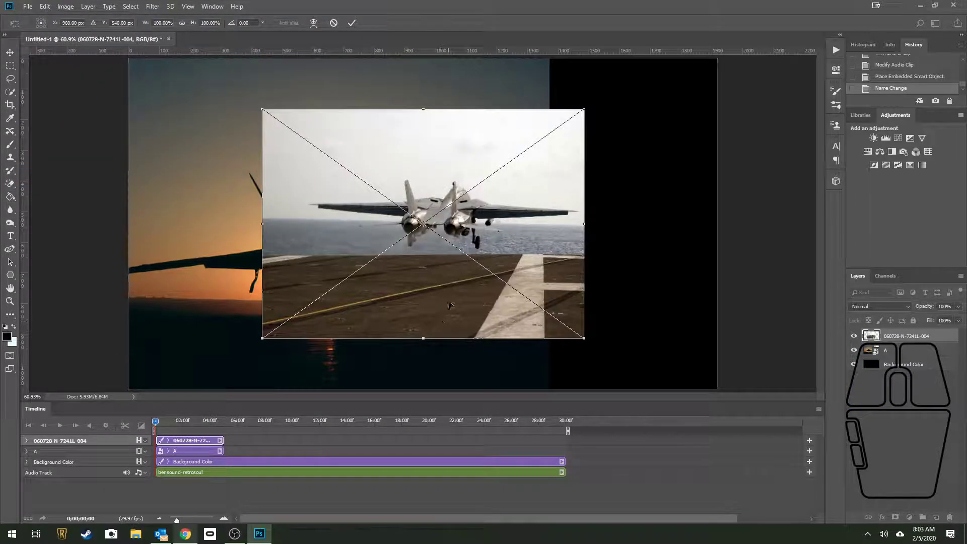
Scale the carrier deck photo to about 144% to fill the canvas height, align it with the canvas's right edge, and commit it.
drag(469, 222, 486, 210)
drag(399, 126, 379, 89)
drag(584, 288, 726, 393)
mouse_move(636, 254)
mouse_down()
mouse_move(620, 252)
mouse_move(625, 260)
mouse_up()
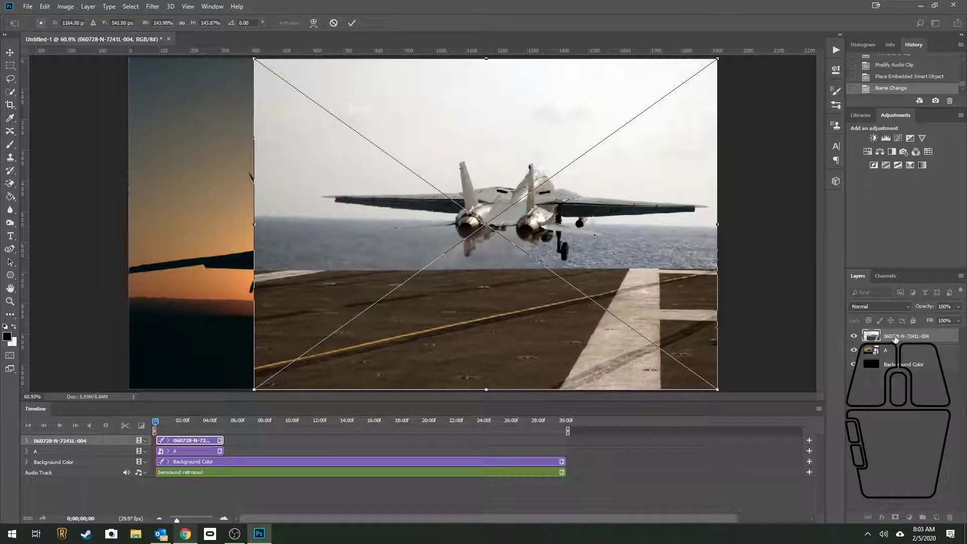
click(351, 23)
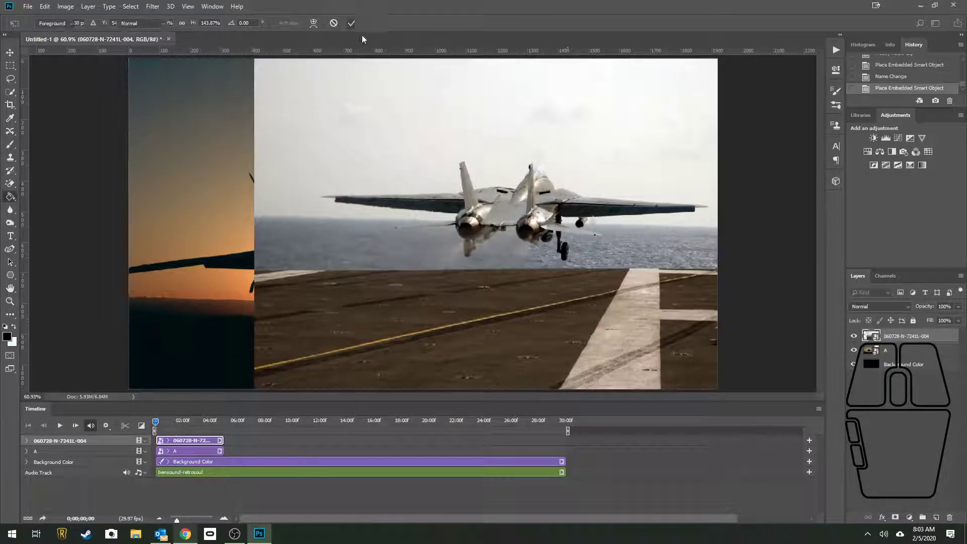
Rename the 060728-N-7241L-004 layer as B.
double_click(918, 336)
text(B)
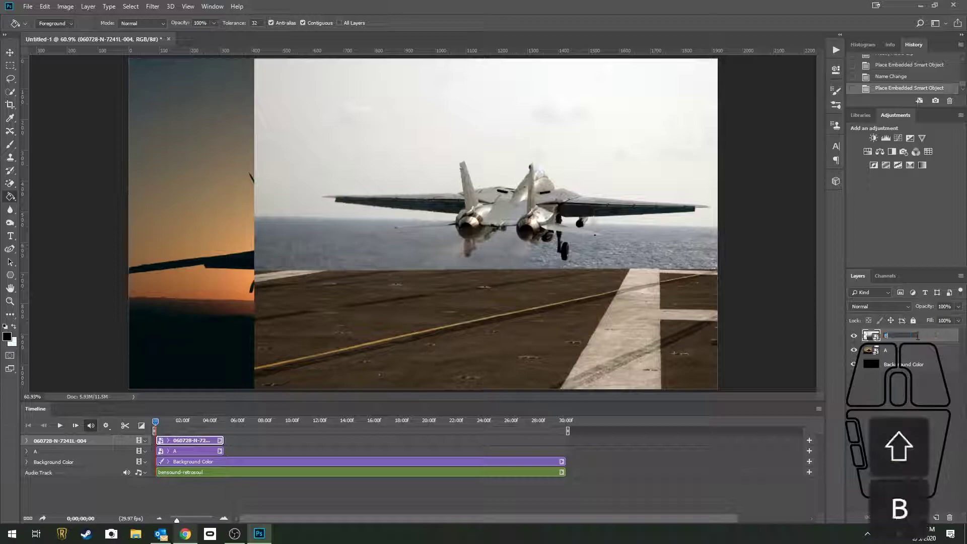
click(542, 300)
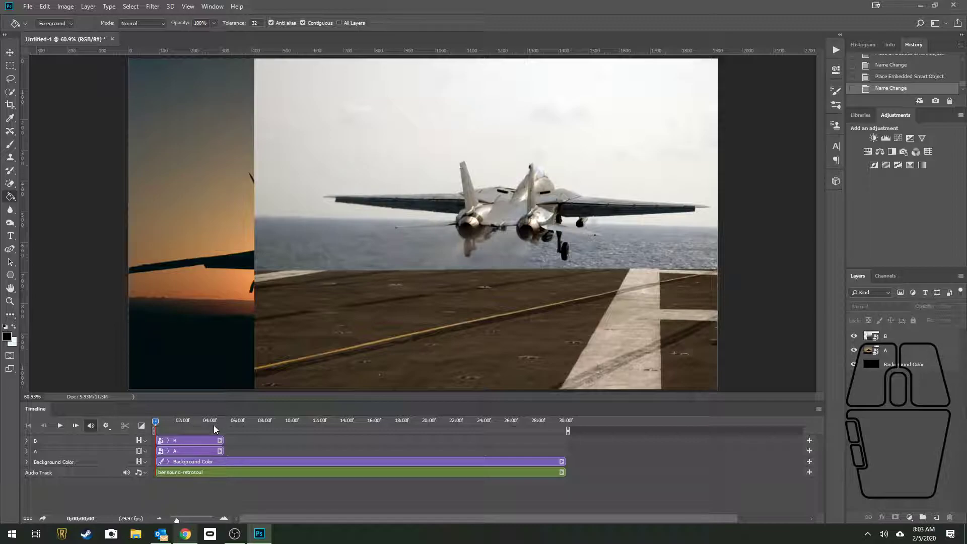
Trim clips A and B to one second each, and move clip B to start at 01:00f, right after A.
drag(177, 521, 186, 522)
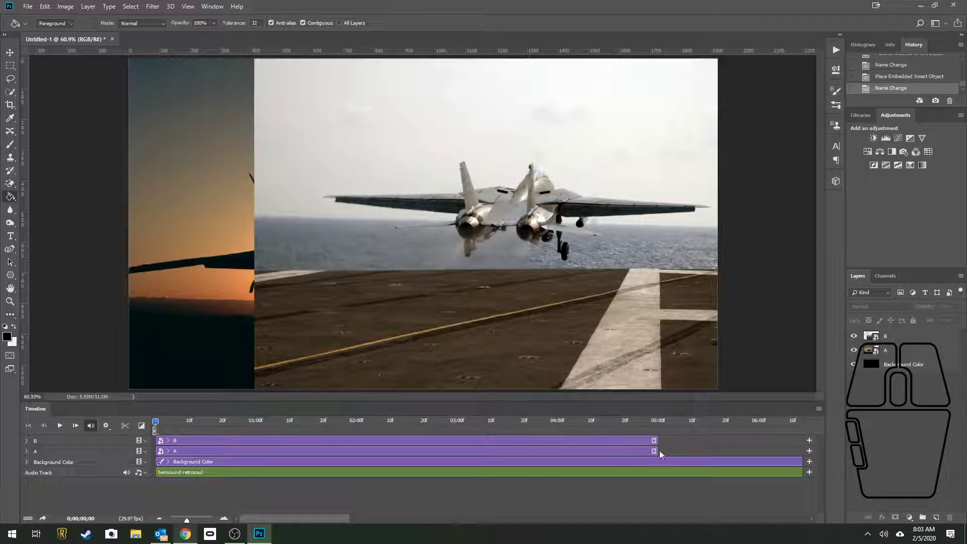
drag(656, 452, 255, 462)
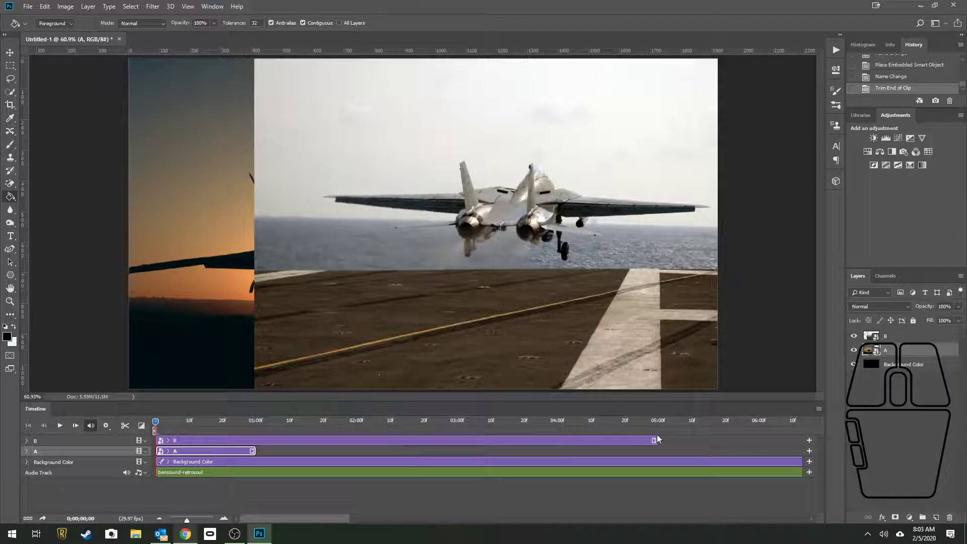
drag(655, 441, 258, 450)
drag(182, 441, 274, 443)
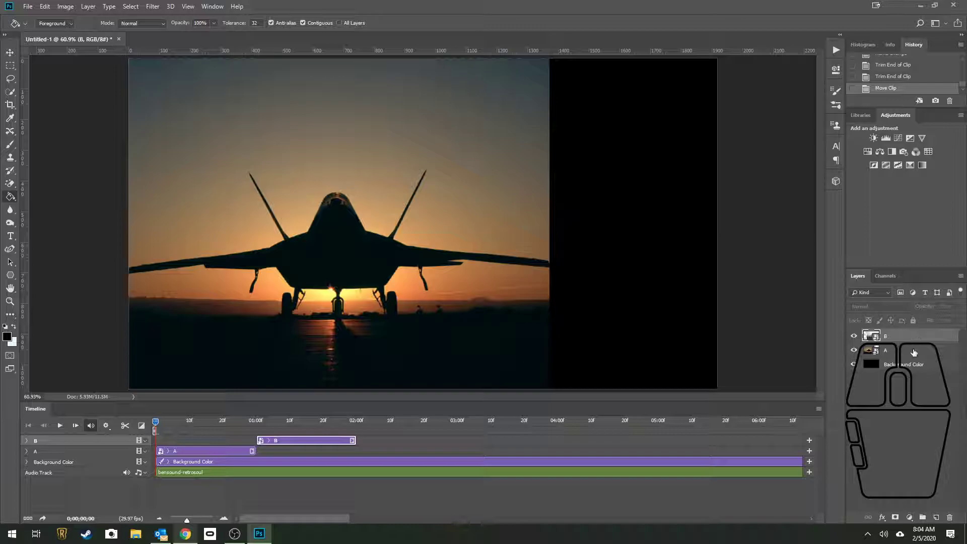
Group the photo layers A and B.
key(ctrl)
key(ctrl)
key(ctrl)
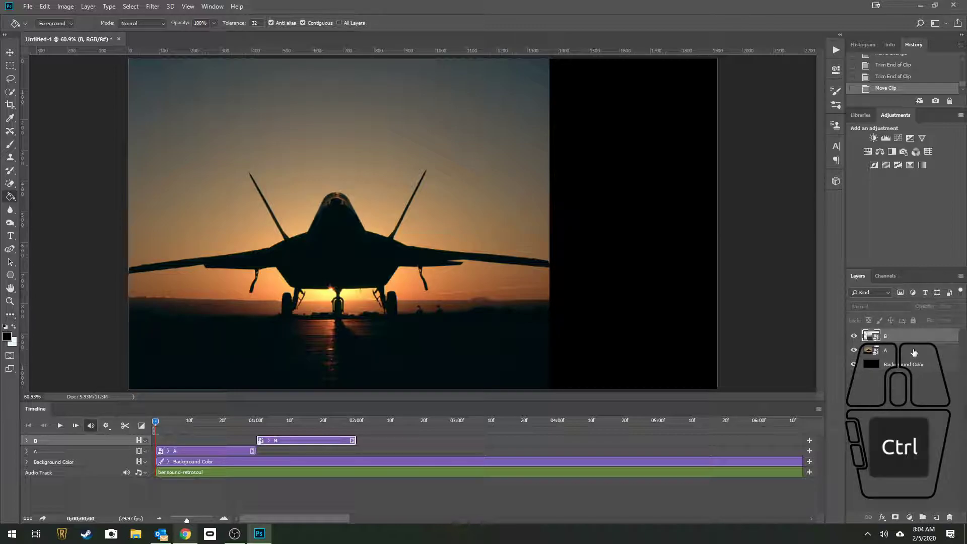
ctrl+click(914, 352)
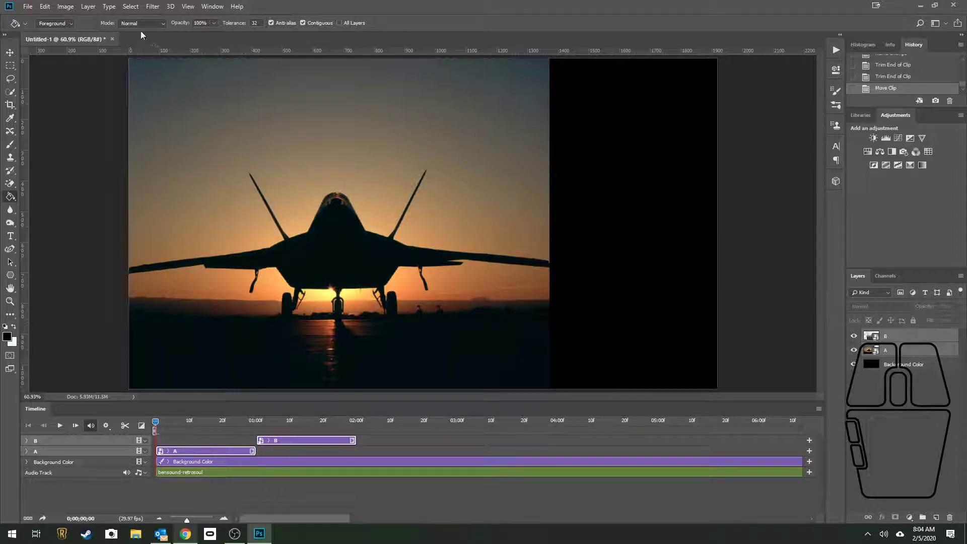
click(88, 7)
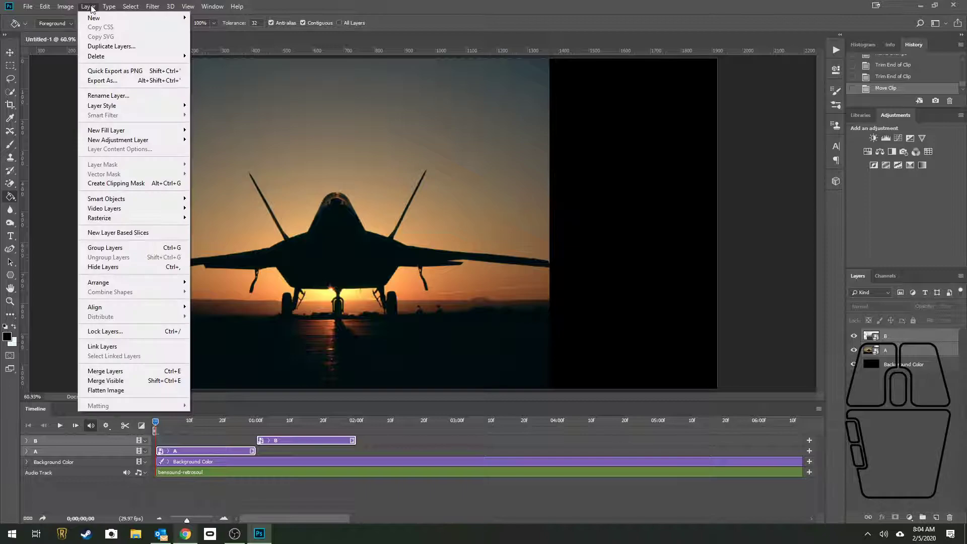
click(125, 247)
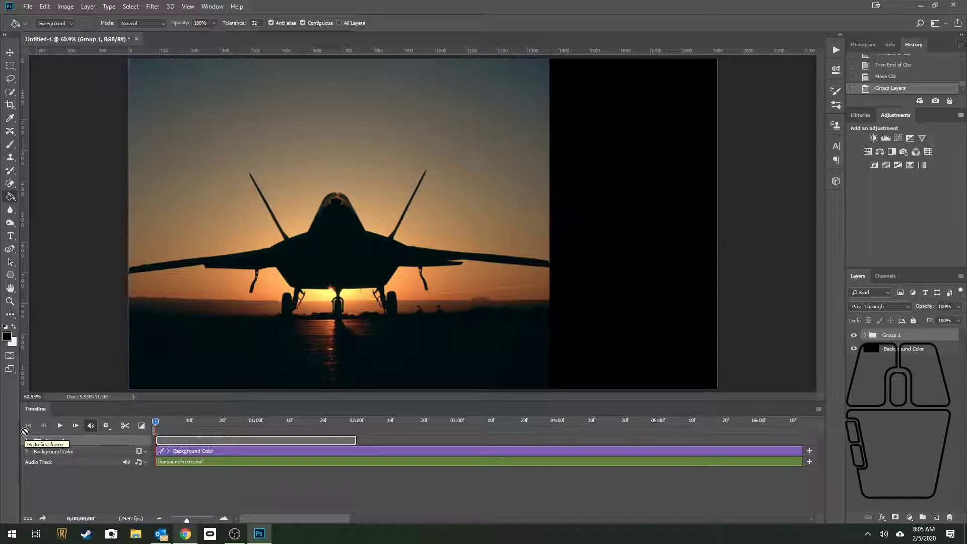
Rename the new layer group as Photos.
double_click(900, 336)
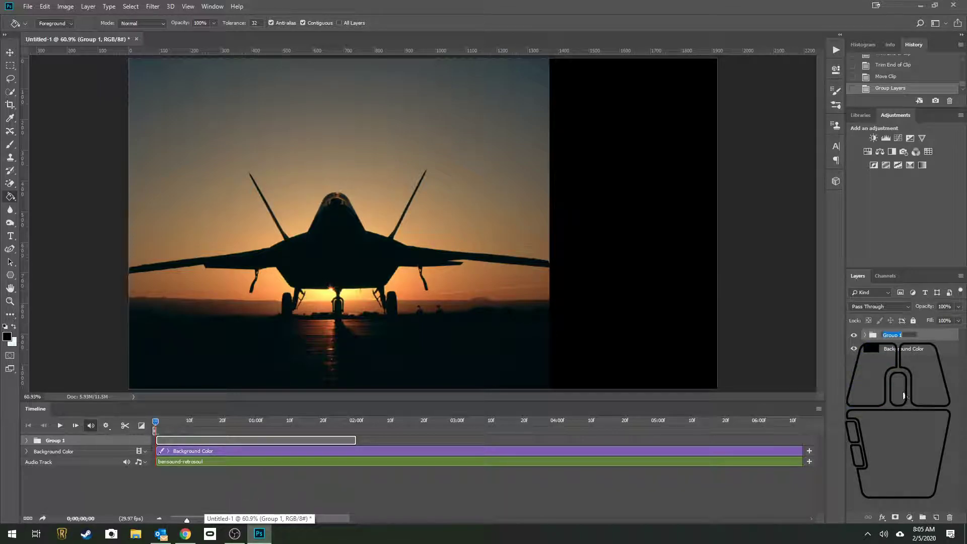
text(Photos)
key(Return)
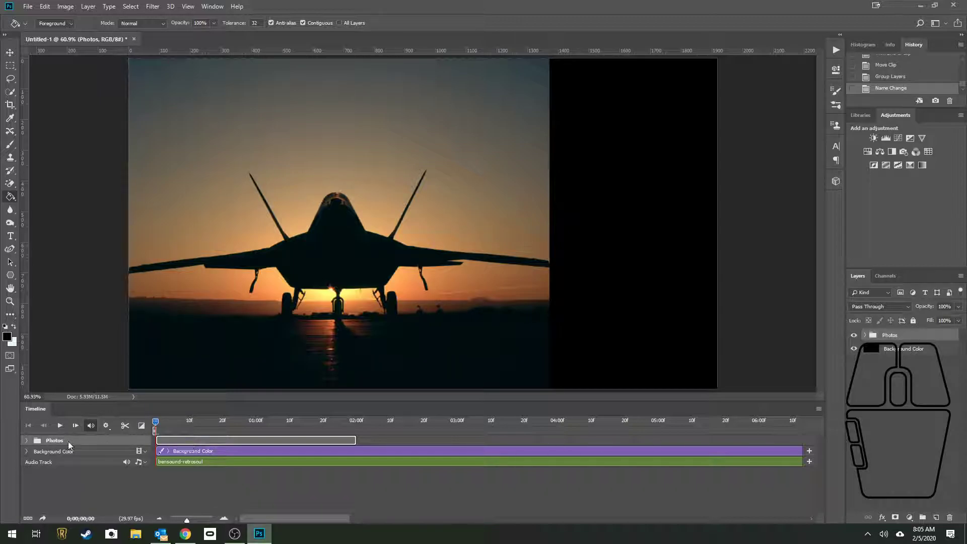
Expand the Photos group in both the timeline and the layer list to show clips and layers A and B.
click(26, 441)
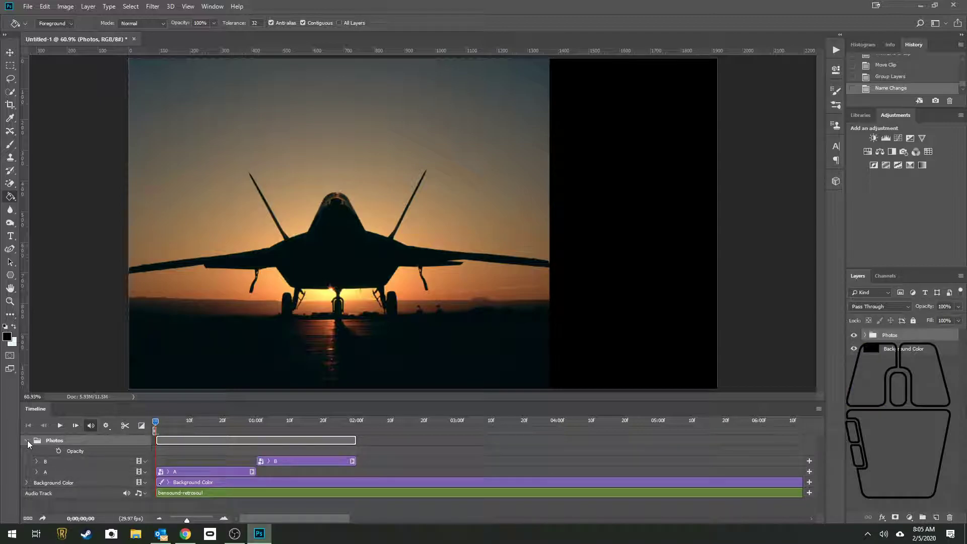
key(ctrl)
click(27, 440)
click(27, 440)
double_click(28, 440)
click(866, 336)
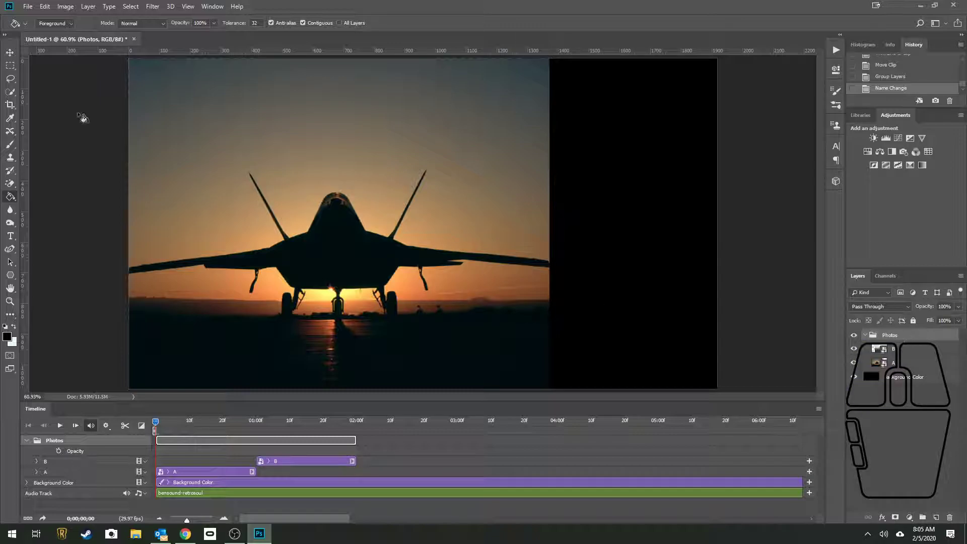
Place the embedded image 320062.jpg from the Aircraft folder.
click(27, 7)
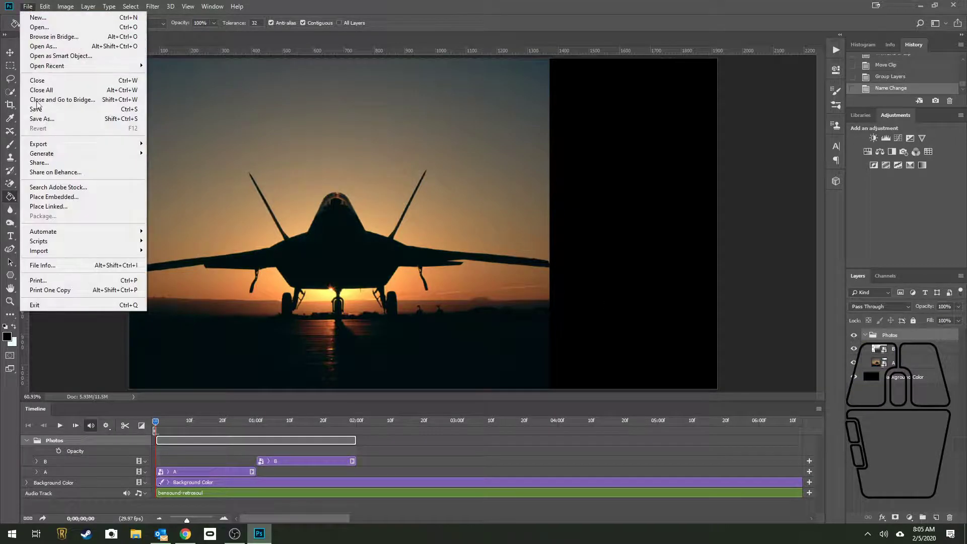
click(58, 196)
click(232, 173)
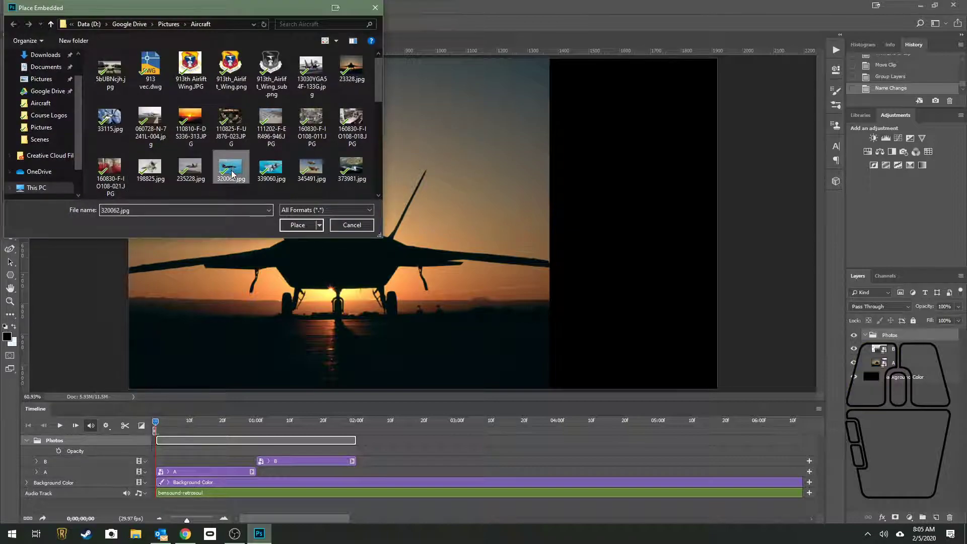
click(289, 226)
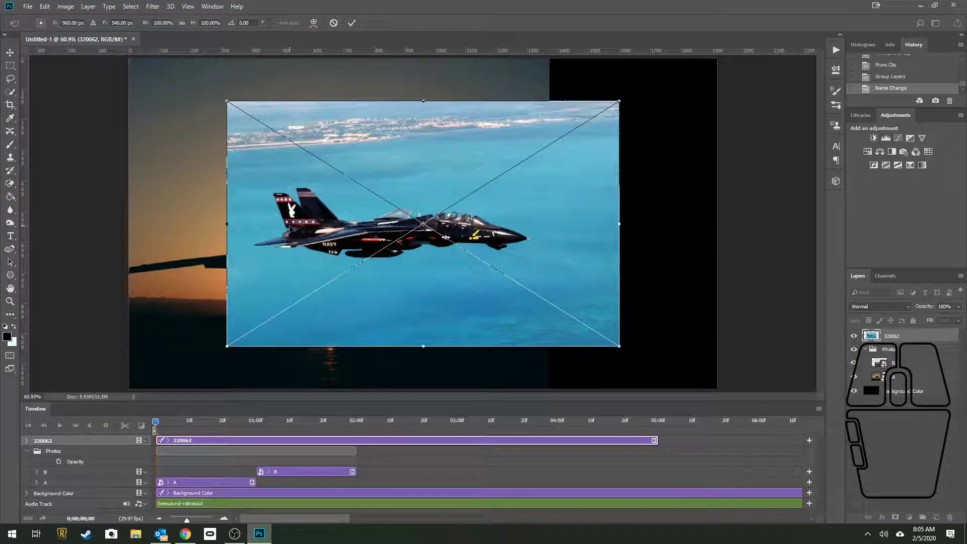
Move the placed jet image to the canvas's top edge and scale it to about 134.8% to fill the height.
drag(404, 159, 359, 115)
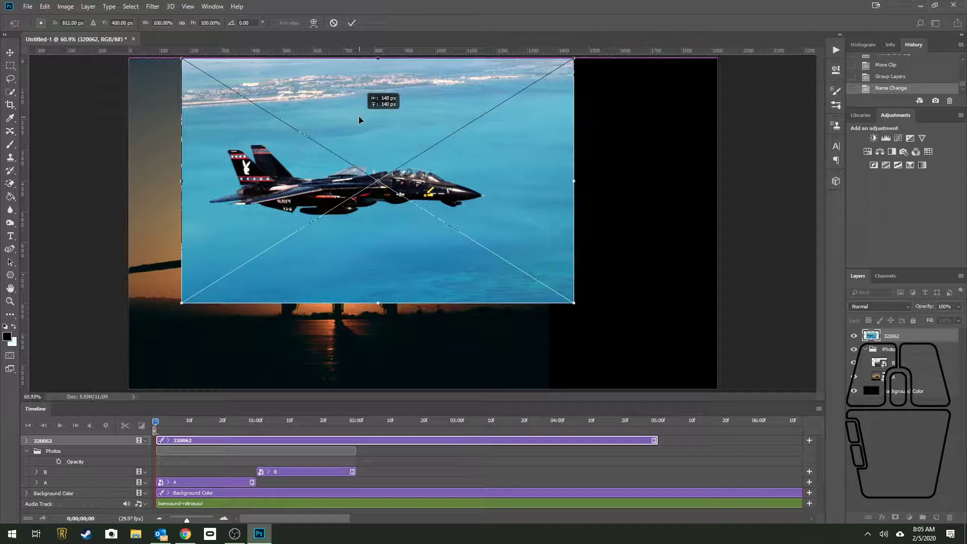
drag(574, 303, 710, 391)
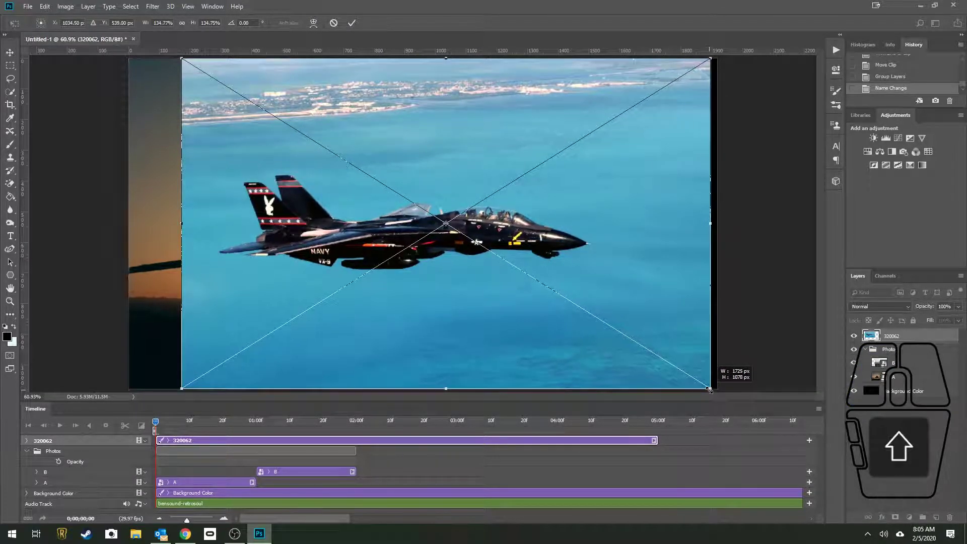
click(352, 23)
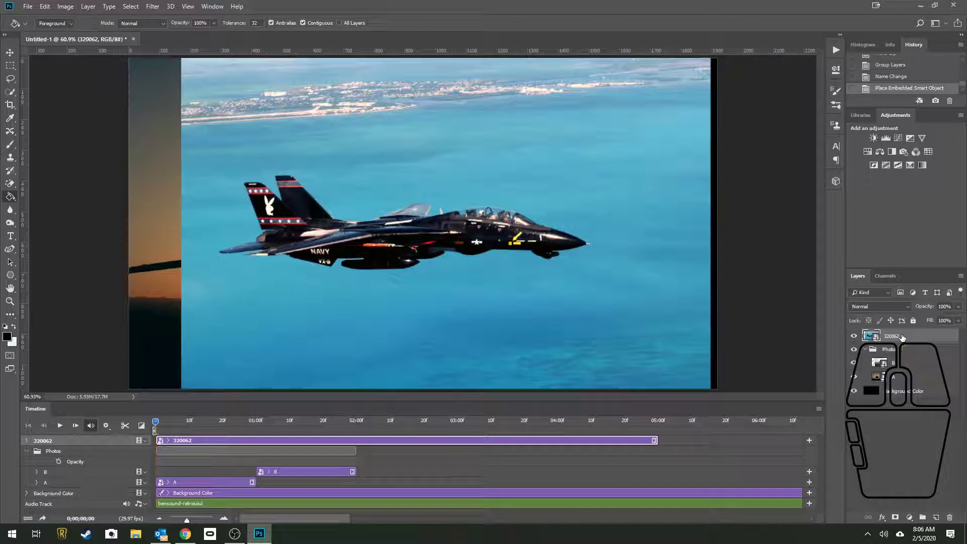
Move layer 320062 into the Photos group above B and rename it C.
key(ctrl)
drag(902, 337, 907, 352)
double_click(902, 349)
text(C)
click(903, 364)
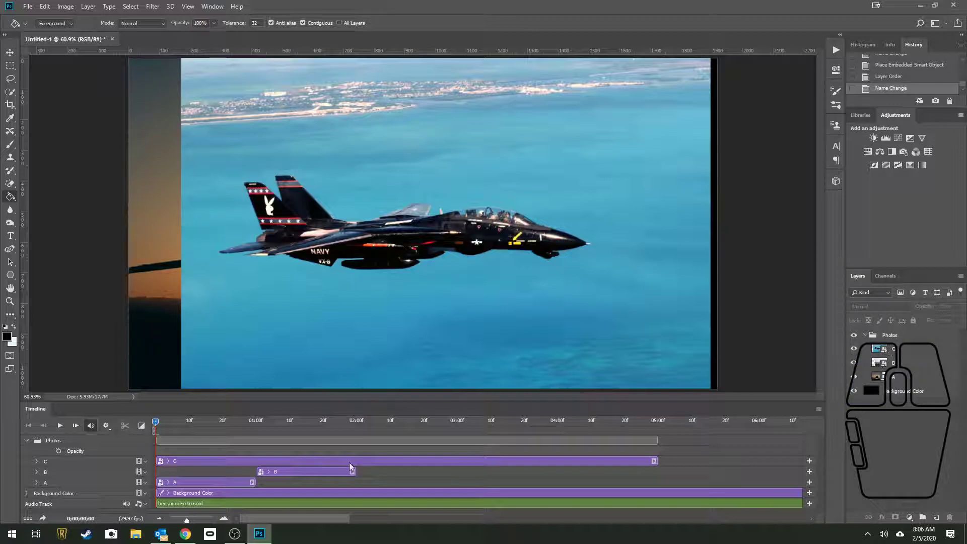
Trim clip C to a 01:00 duration and place it right after clip B, starting at 02:00.
drag(653, 461, 257, 452)
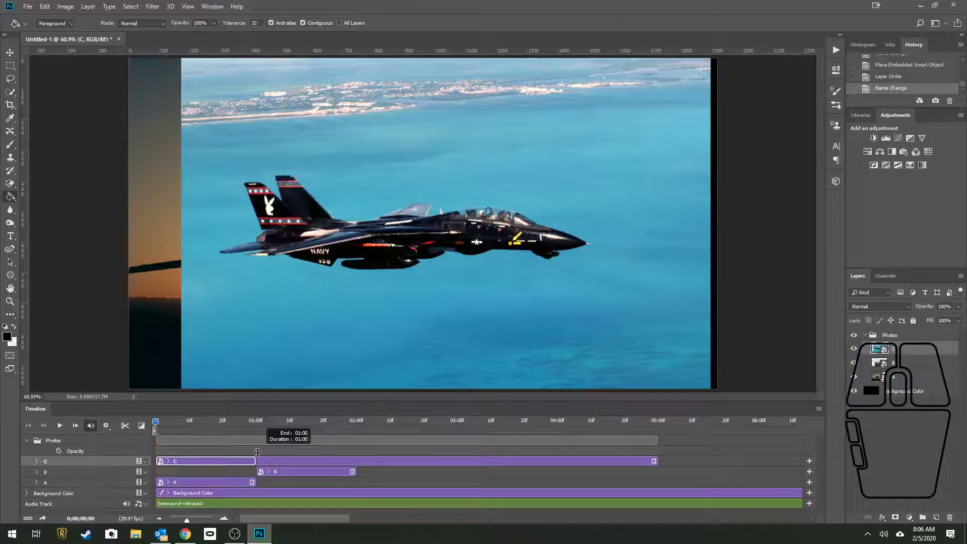
drag(258, 452, 258, 452)
drag(259, 452, 257, 452)
drag(257, 452, 406, 461)
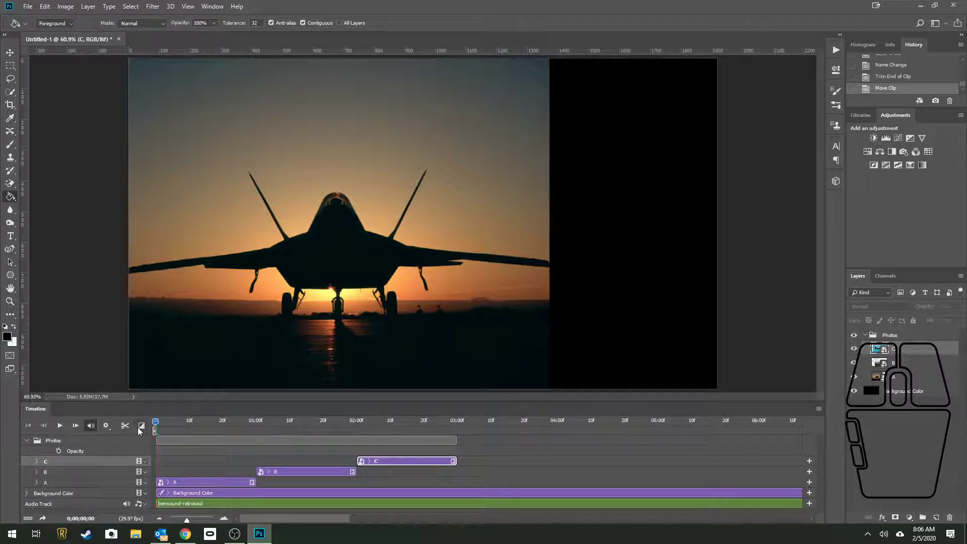
key(ctrl)
key(ctrl)
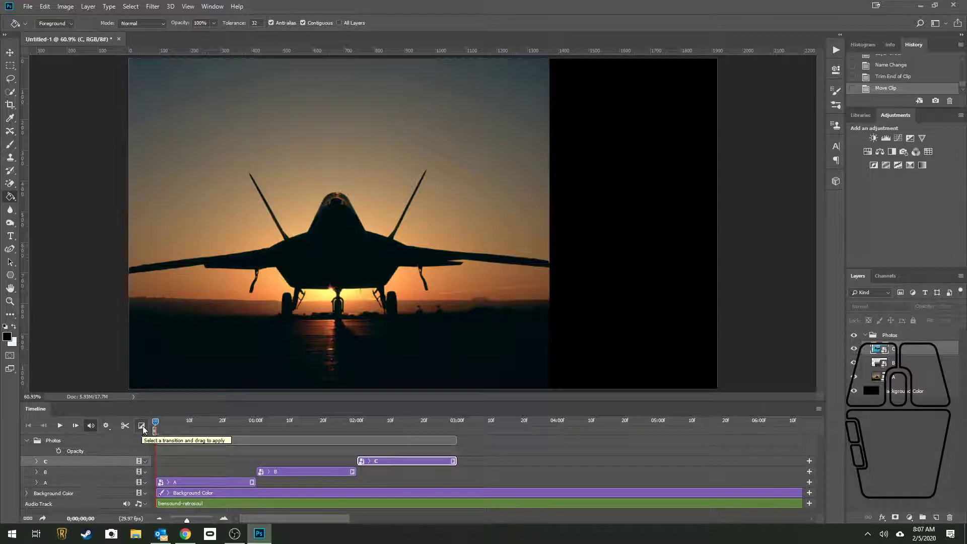
Add a Fade transition to the end of clip A and preview it by scrubbing the timeline.
click(144, 426)
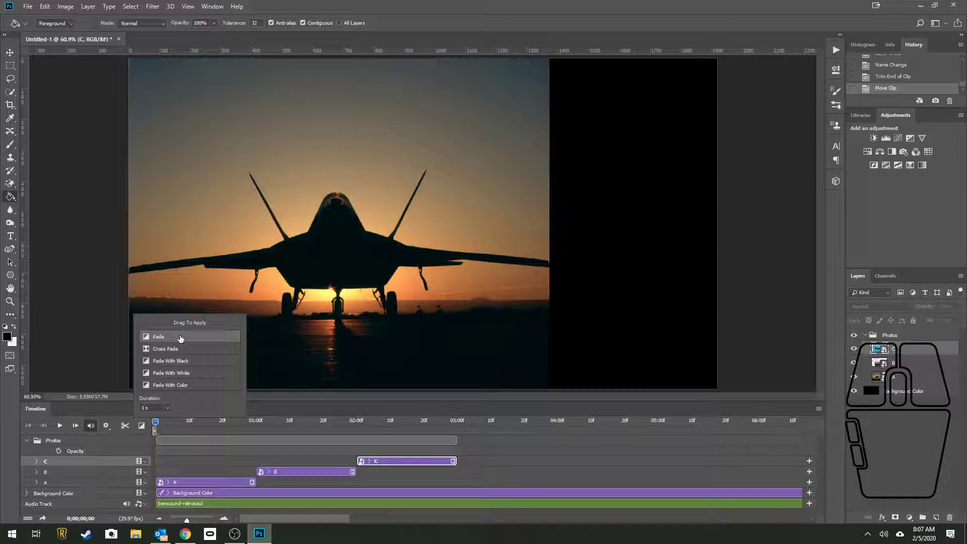
drag(181, 338, 246, 485)
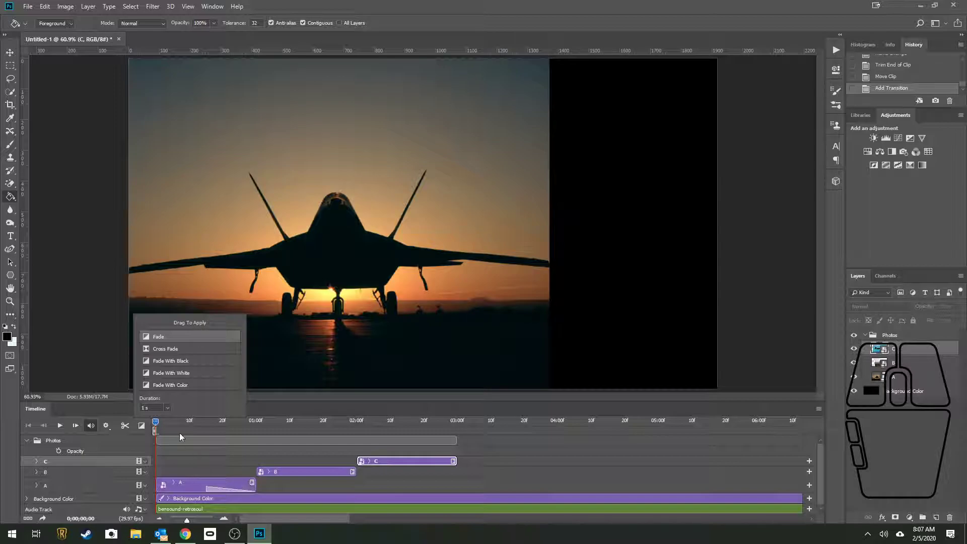
click(103, 352)
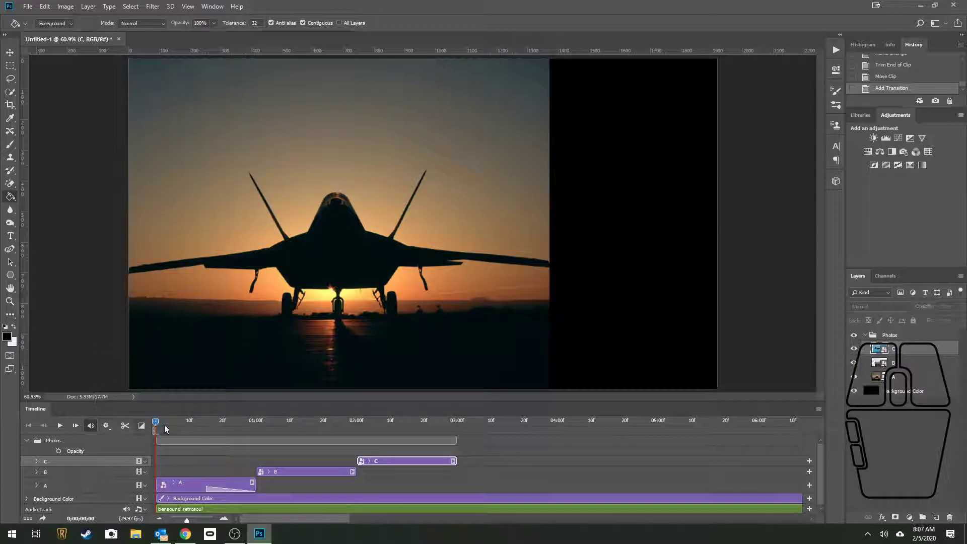
drag(158, 420, 206, 437)
drag(204, 436, 195, 430)
click(215, 489)
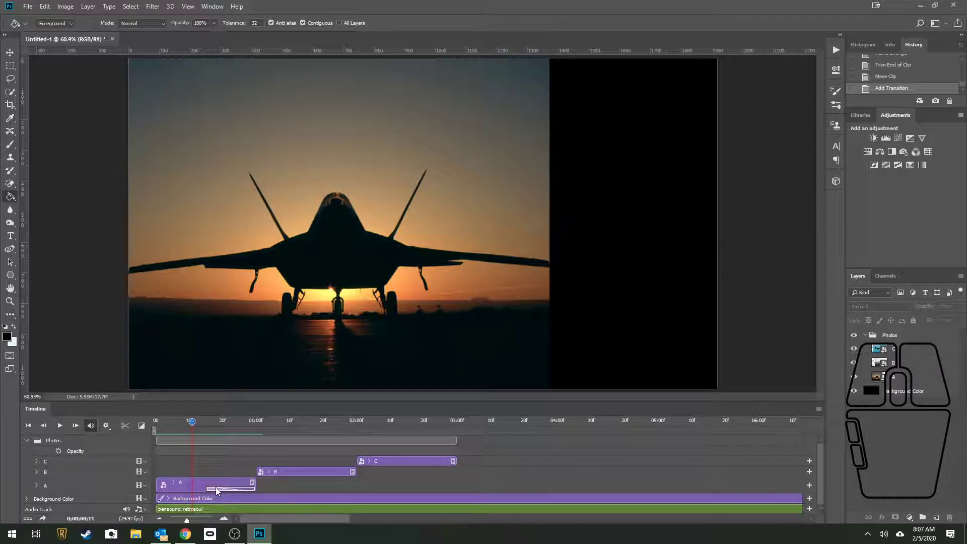
Add a Fade transition to the start of clip B and scrub the playhead.
click(141, 425)
drag(159, 337, 280, 473)
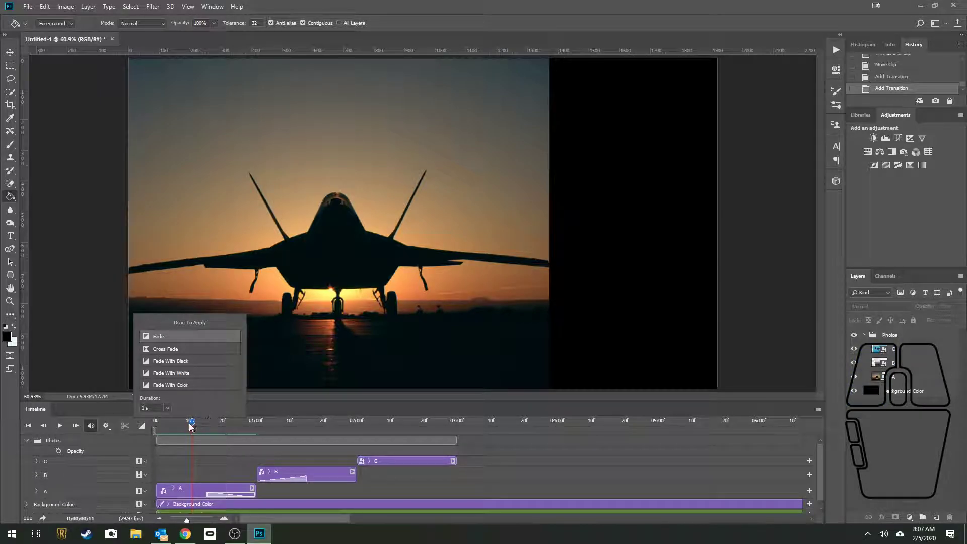
drag(192, 427, 203, 445)
click(285, 478)
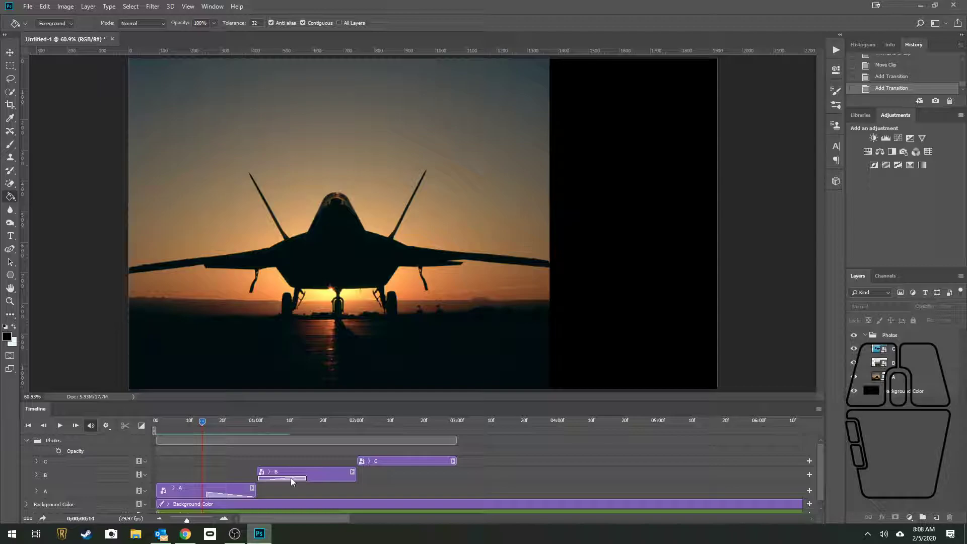
Delete the Fade transitions from clips B and A.
key(Delete)
click(227, 488)
key(Delete)
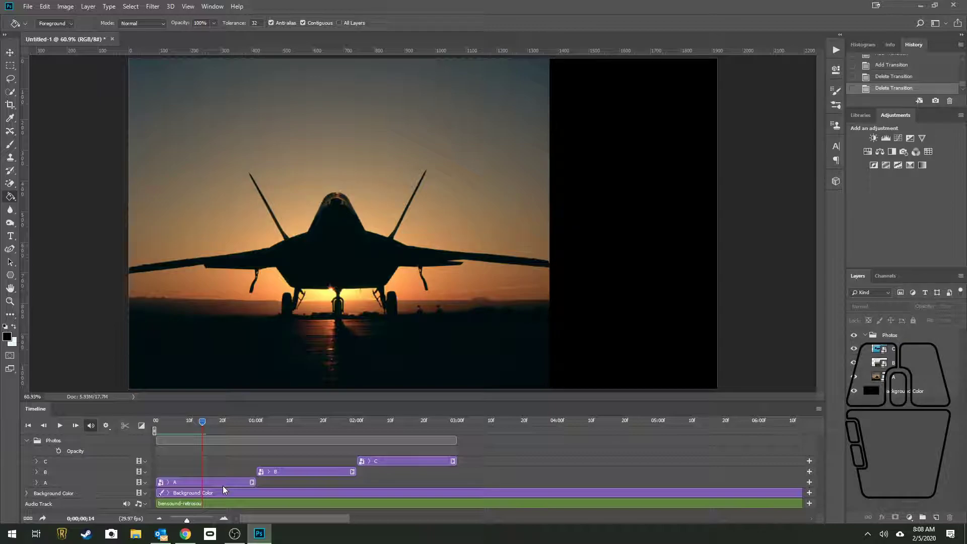
Try to apply Cross Fade to clips A and B on their separate tracks.
click(142, 426)
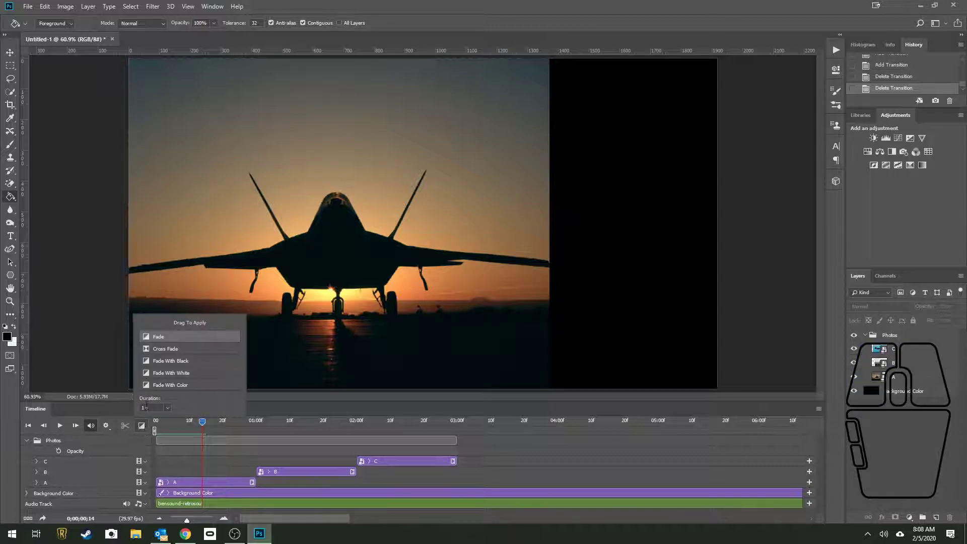
drag(169, 350, 246, 486)
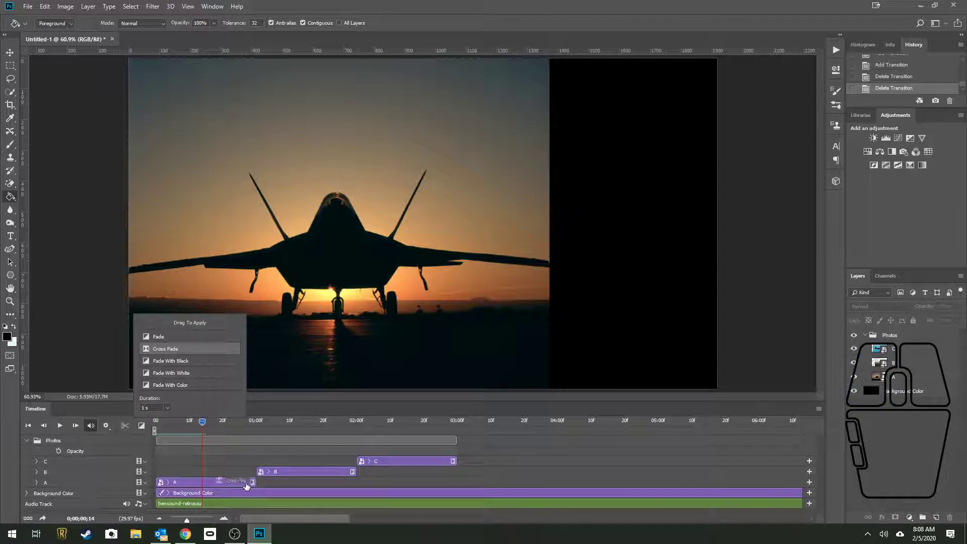
drag(183, 350, 285, 467)
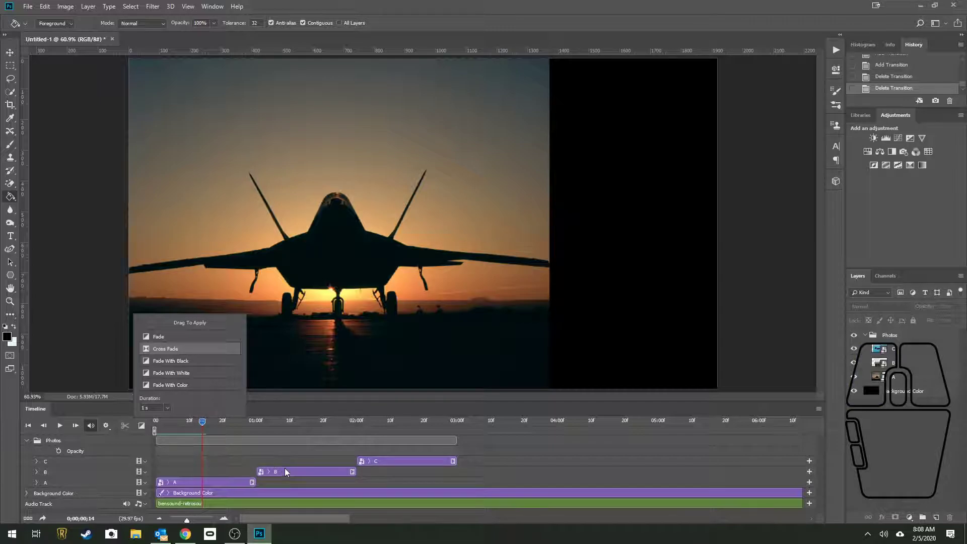
click(142, 426)
drag(161, 350, 270, 472)
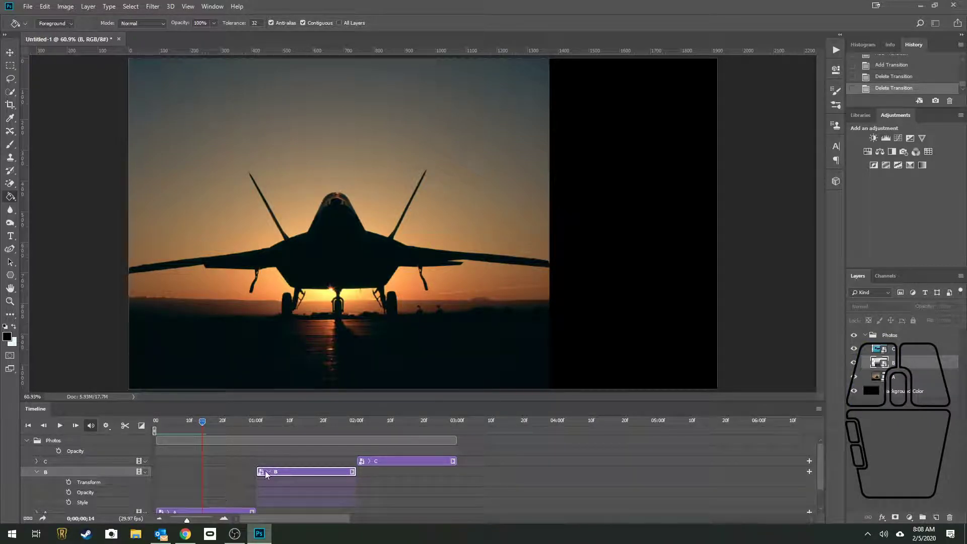
click(36, 473)
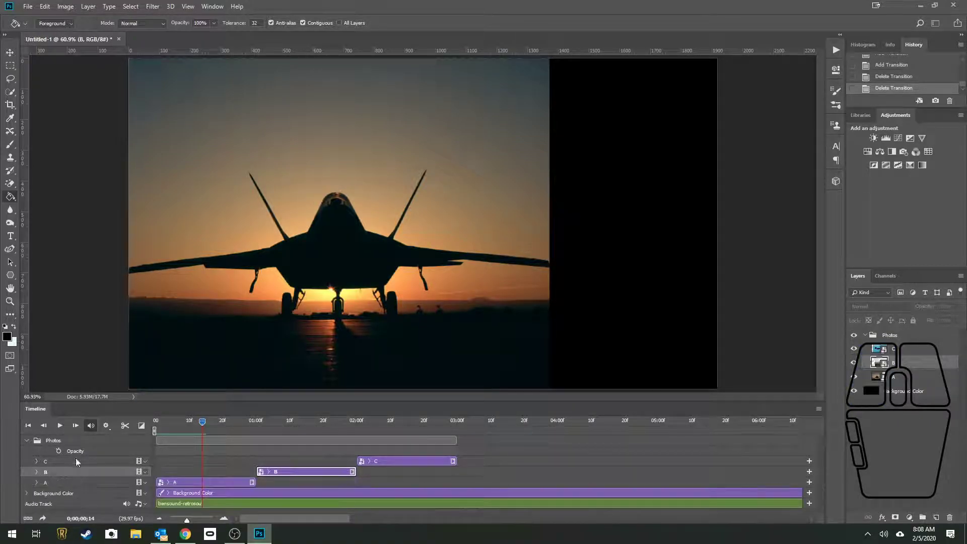
click(141, 425)
drag(149, 350, 239, 484)
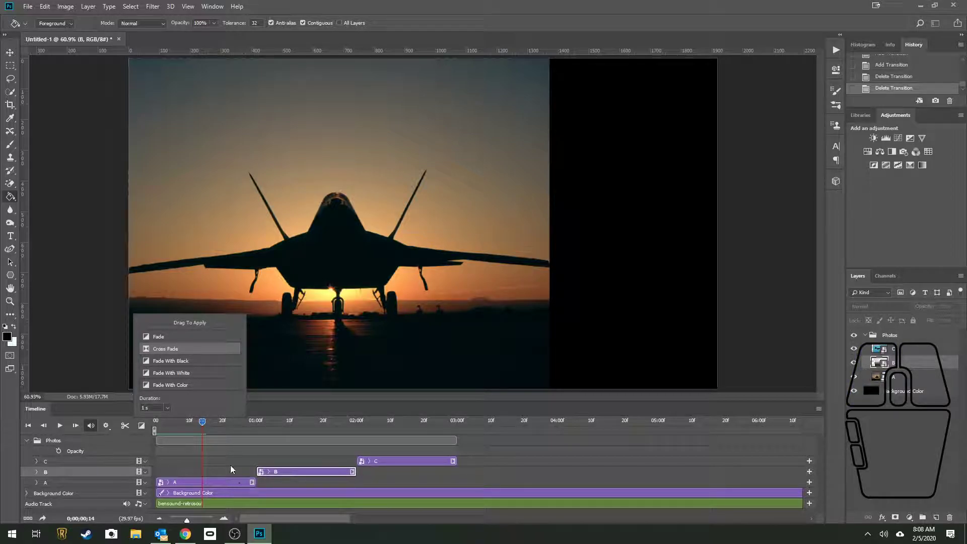
Try a Cross Fade with clips A and B merged onto one track, and undo the merge.
drag(145, 349, 272, 486)
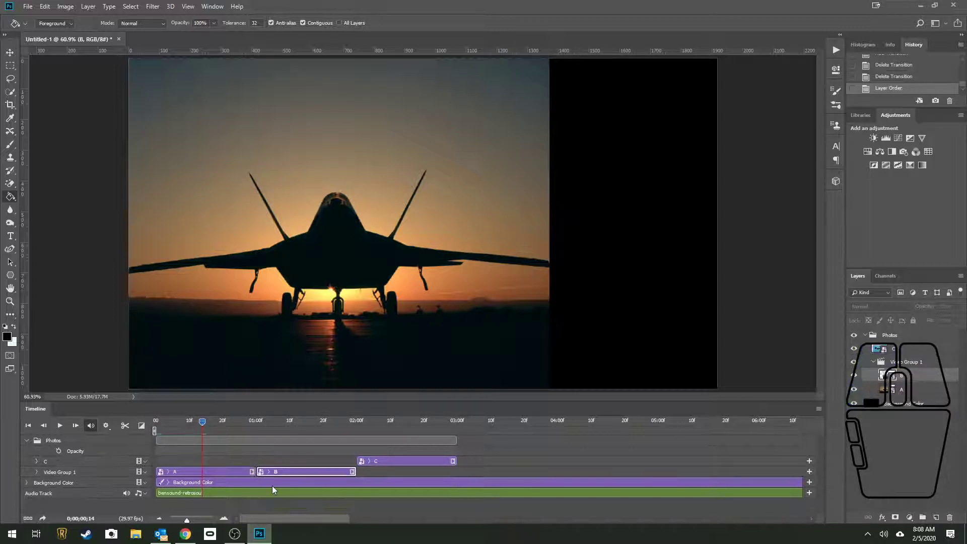
click(141, 427)
drag(151, 349, 252, 471)
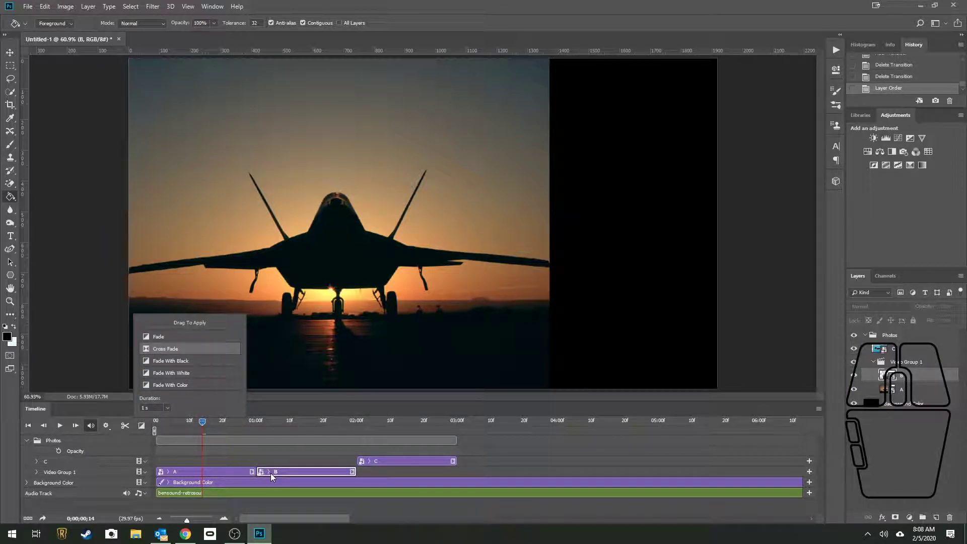
key(ctrl+z)
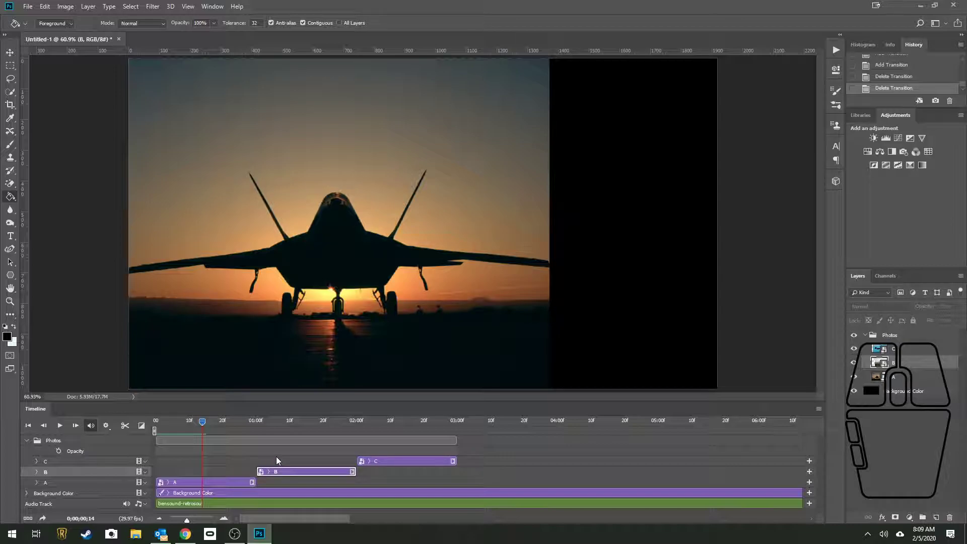
Merge clips B and C onto clip A's track and preview a Cross Fade between A and B.
drag(279, 473, 277, 483)
drag(369, 464, 370, 470)
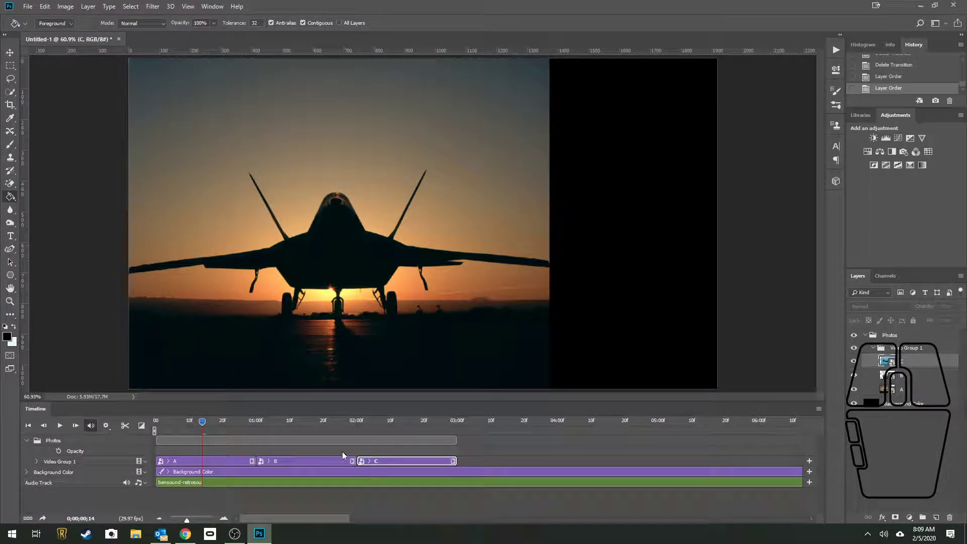
click(142, 426)
drag(171, 349, 267, 463)
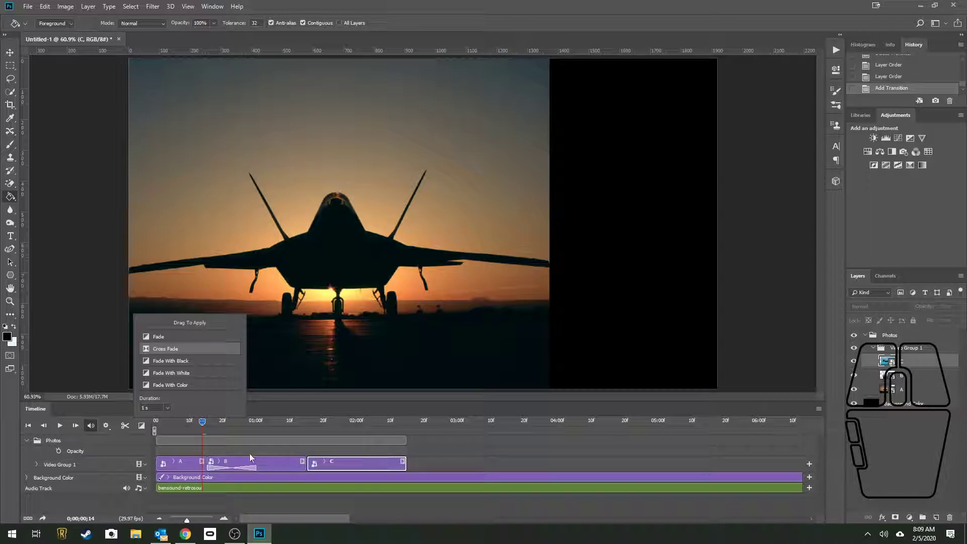
click(104, 408)
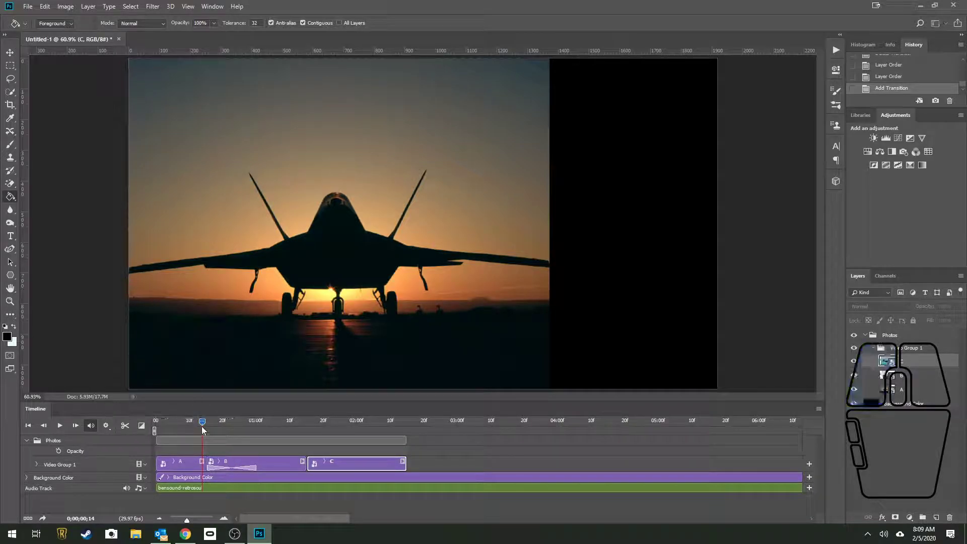
mouse_move(204, 427)
mouse_down()
mouse_move(257, 440)
mouse_move(221, 434)
mouse_up()
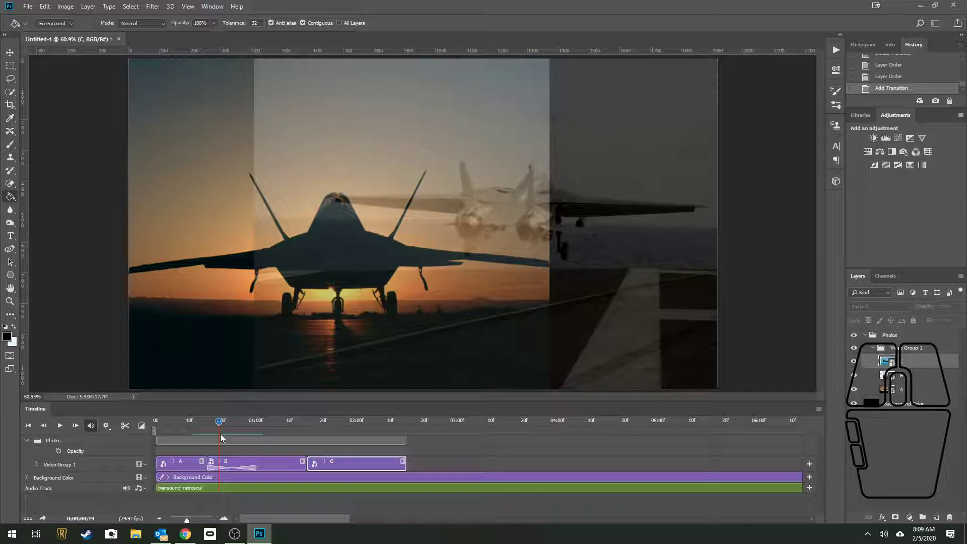
drag(218, 434, 195, 427)
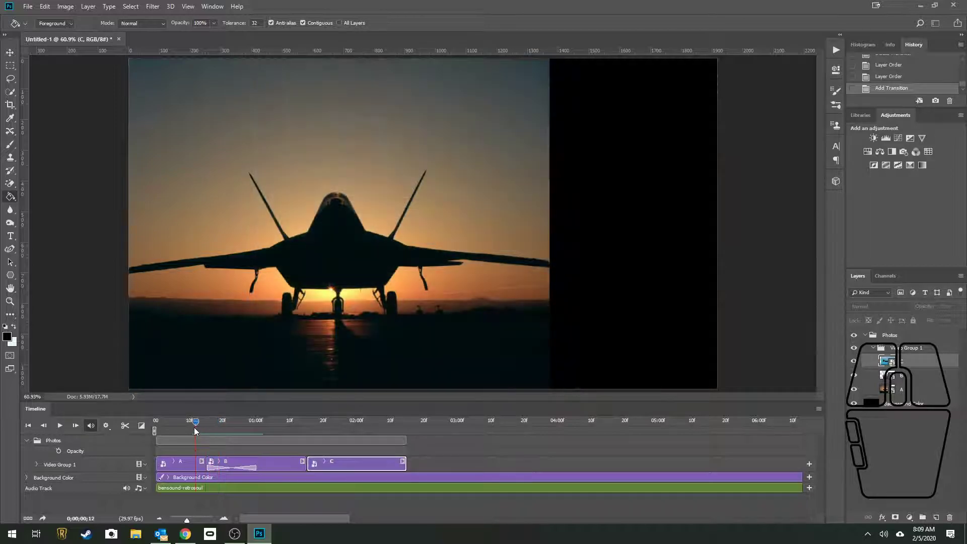
Undo the Cross Fade and the merging of the clips, and return the playhead to the start.
key(ctrl+z)
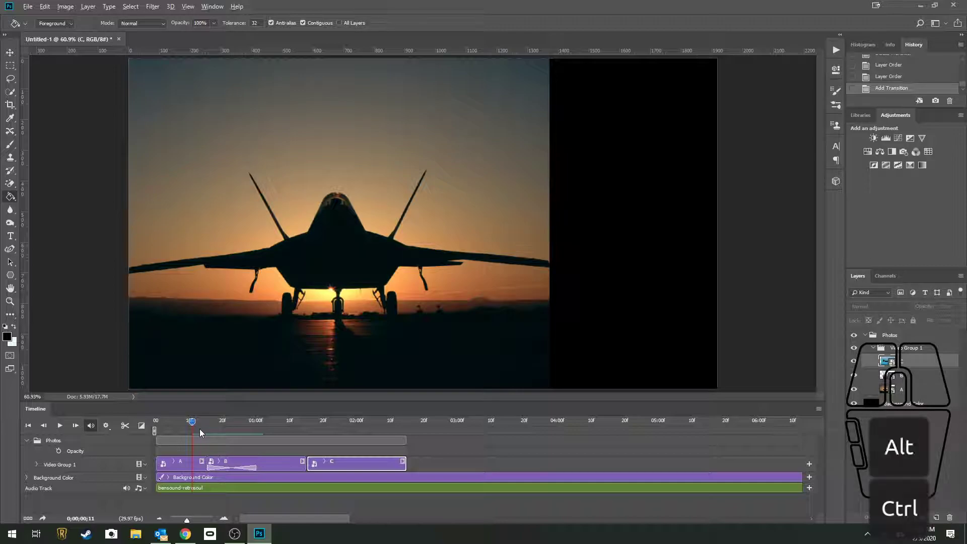
key(ctrl+alt+z)
key(ctrl+alt+z)
key(ctrl+alt+z)
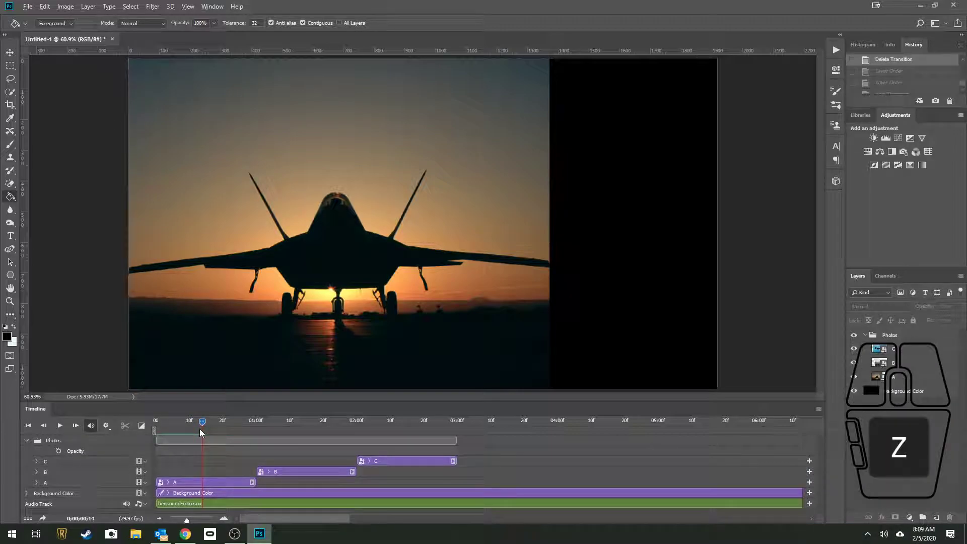
drag(201, 428, 148, 417)
Try Fade With White at the end of clip A and delete the transition.
click(142, 425)
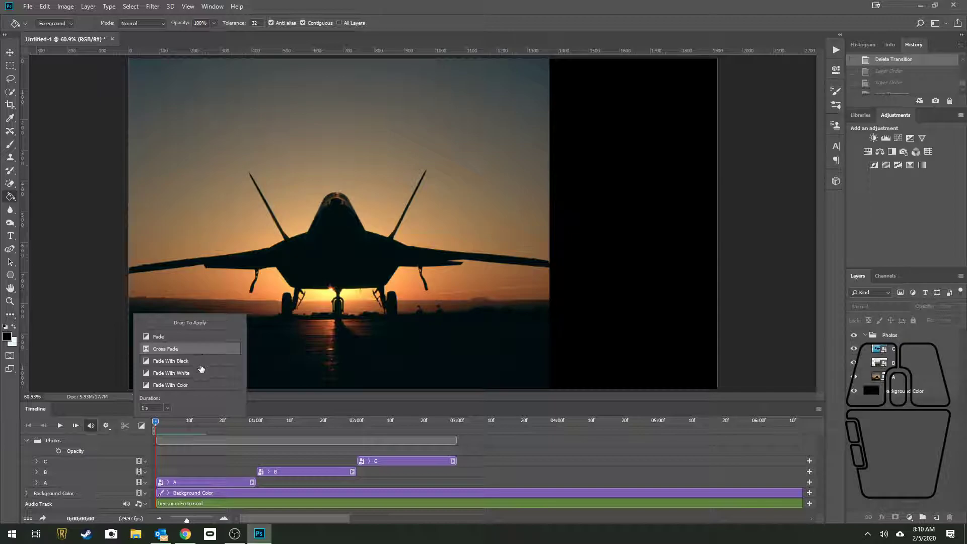
drag(204, 375, 233, 483)
drag(156, 423, 140, 436)
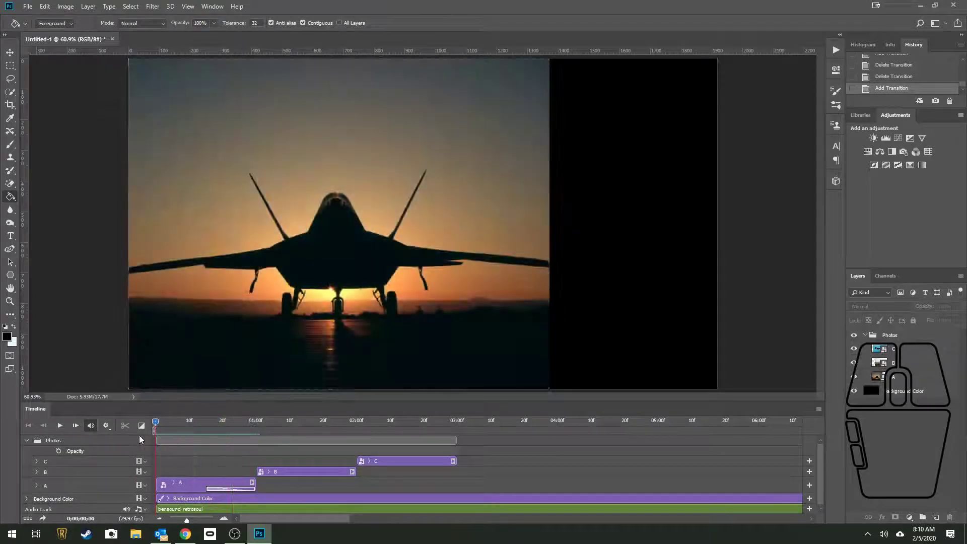
key(Delete)
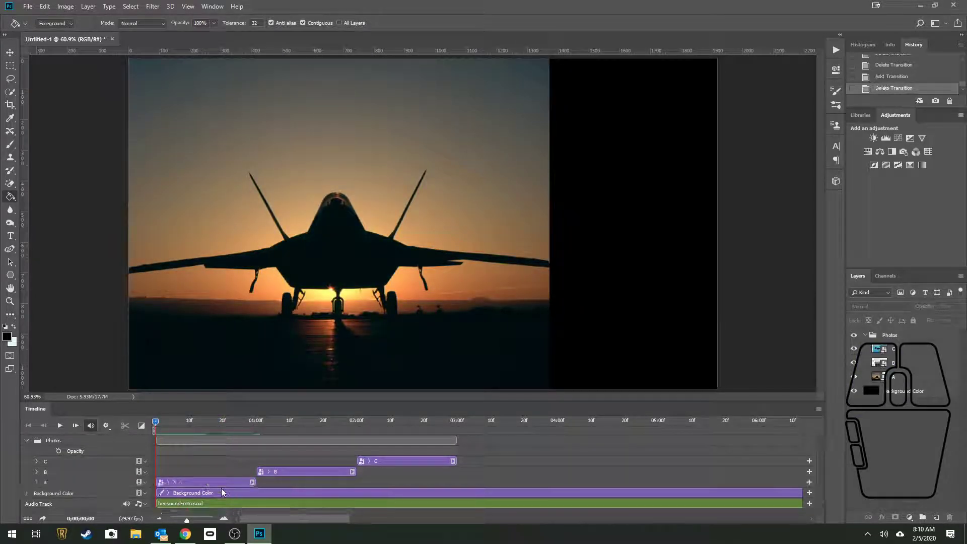
Apply a Fade transition to the end of clip A and another to the start of clip B.
click(141, 425)
drag(158, 337, 243, 476)
drag(171, 339, 276, 475)
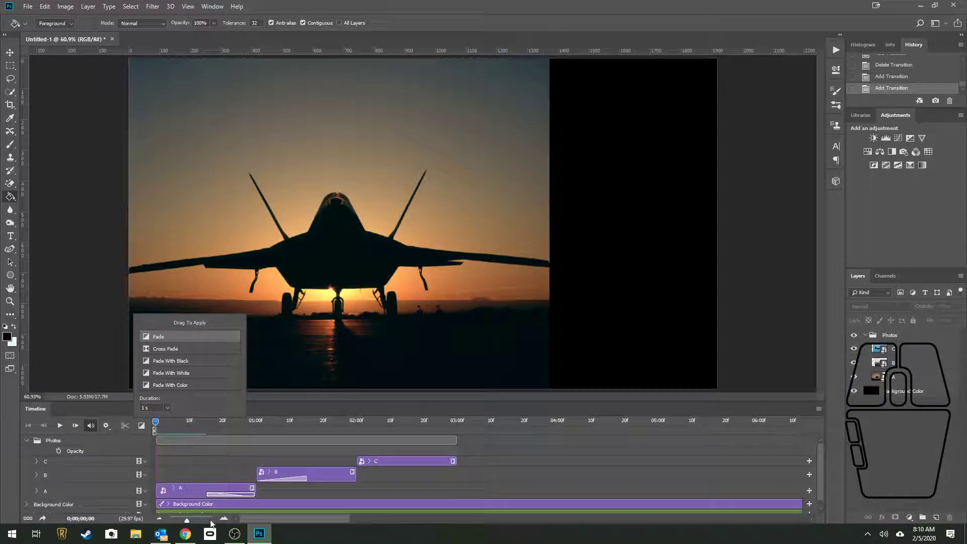
drag(187, 521, 198, 521)
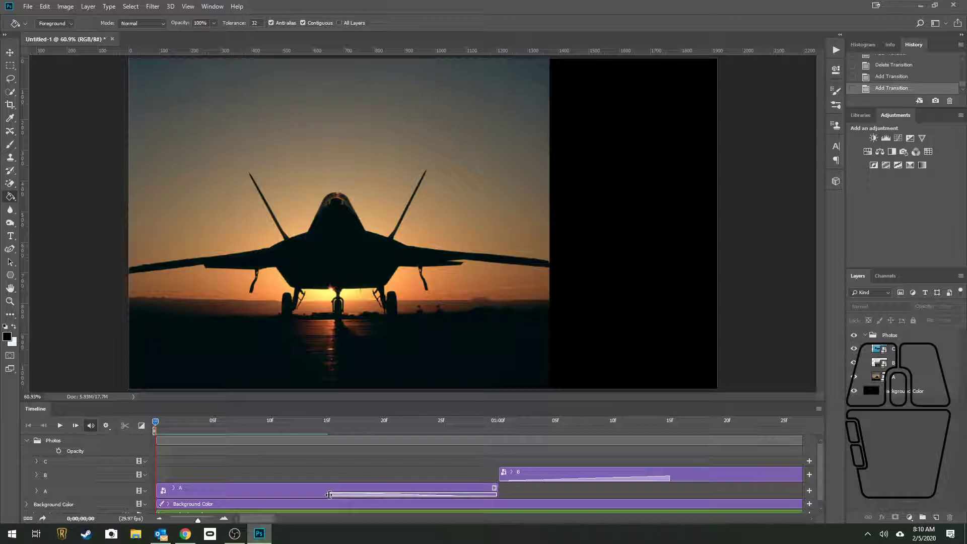
Shorten the fade transition at the end of clip A to about 3 frames.
drag(329, 495, 465, 493)
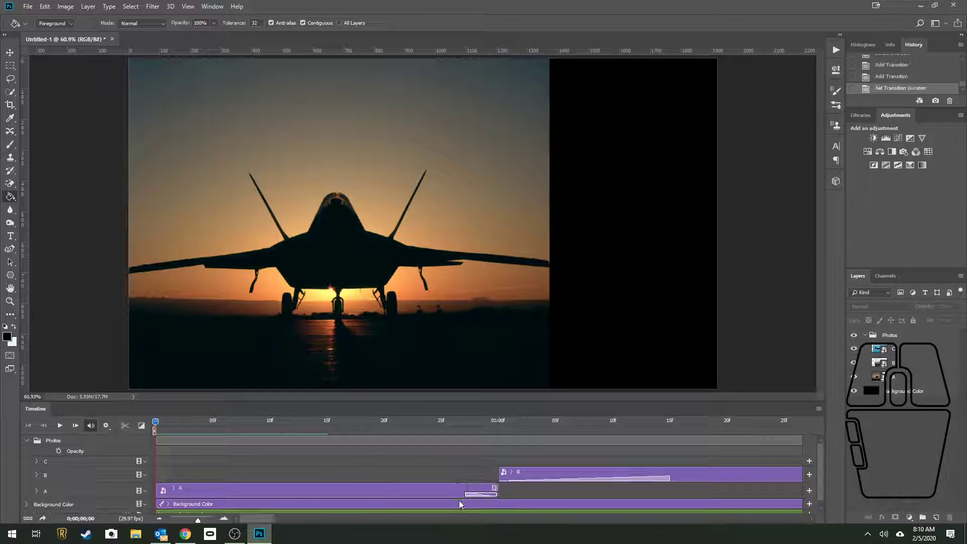
click(459, 501)
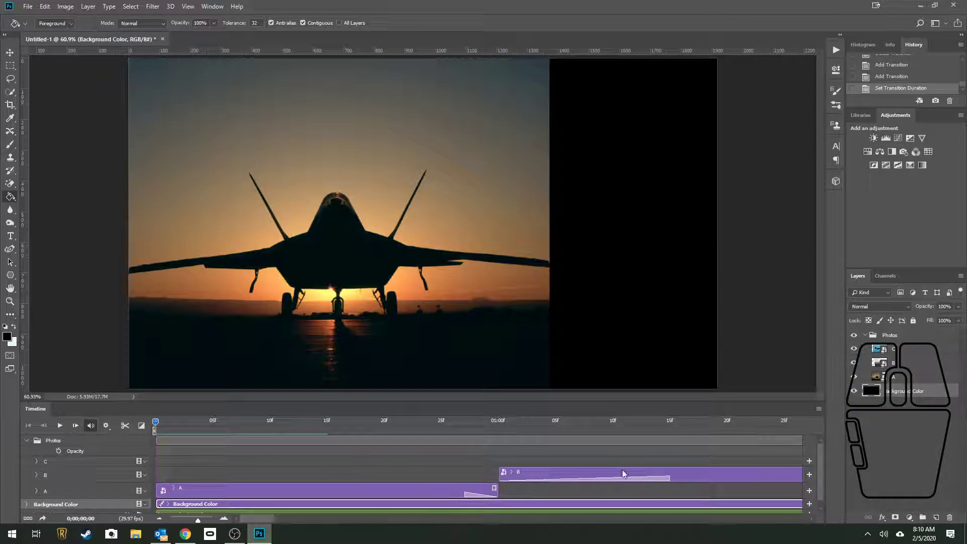
click(664, 478)
drag(667, 478, 669, 478)
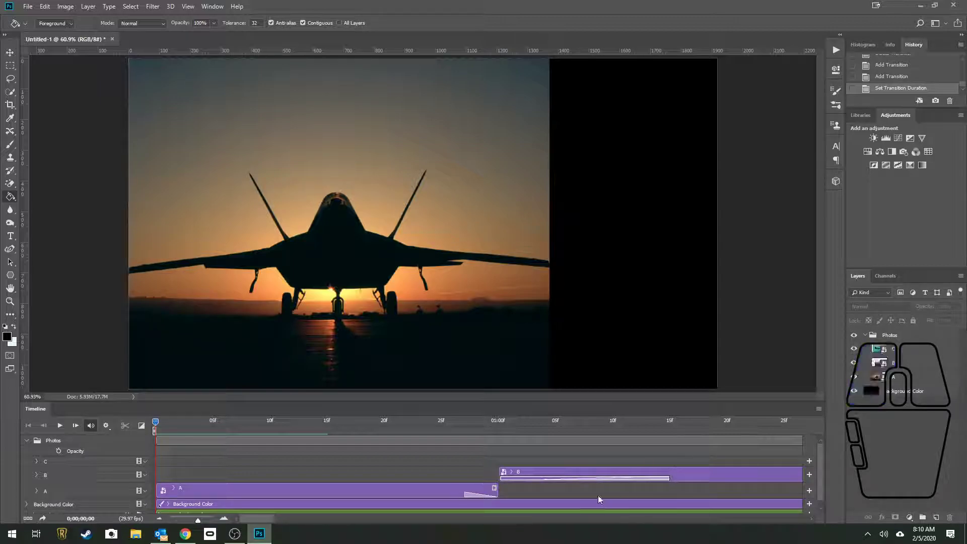
click(155, 422)
drag(157, 422, 145, 474)
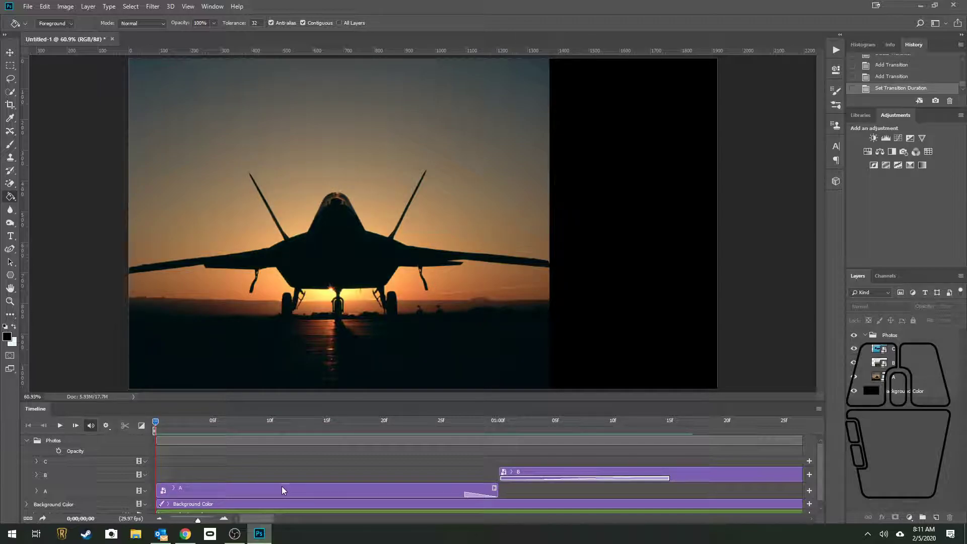
Add a new layer and place it above the Photos group, keeping the group's clips visible in the timeline.
scroll(300, 497, down, 1)
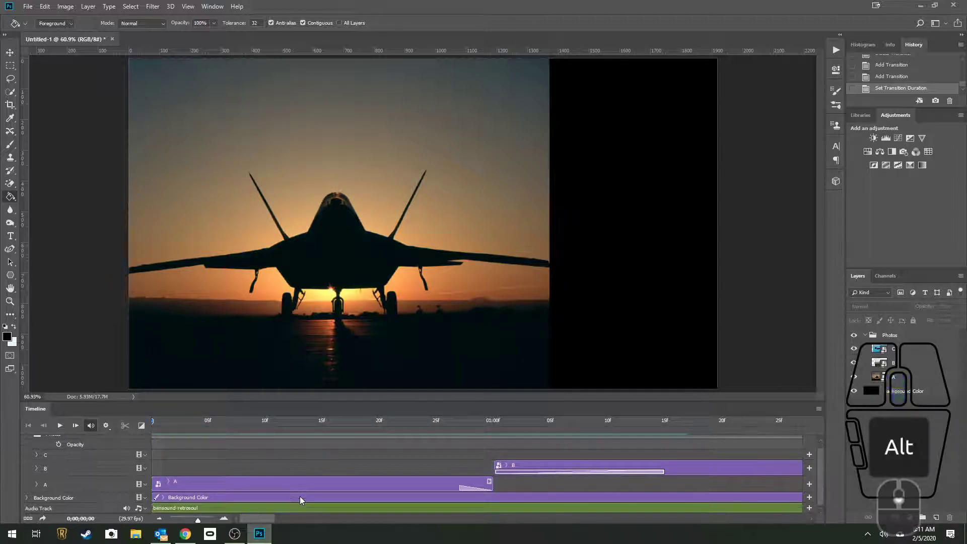
drag(198, 522, 189, 520)
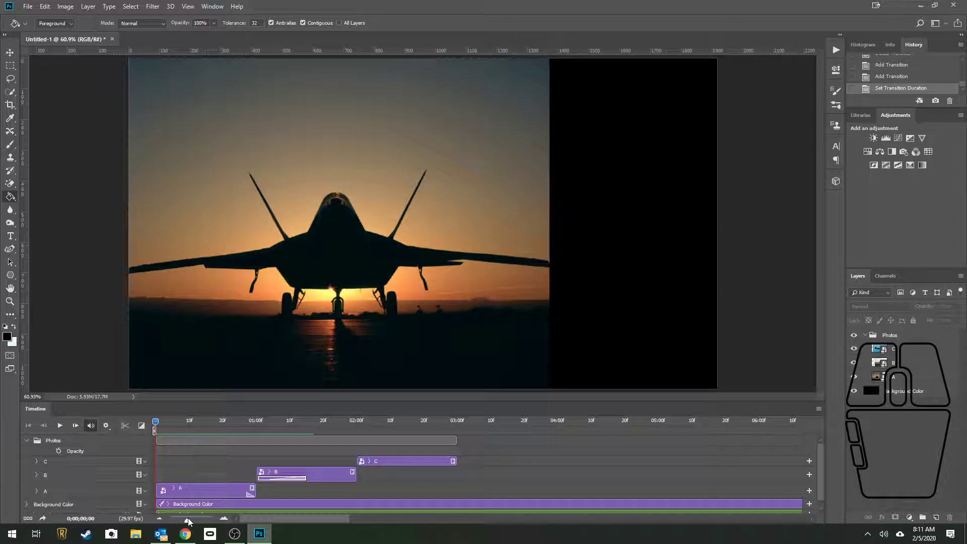
click(26, 441)
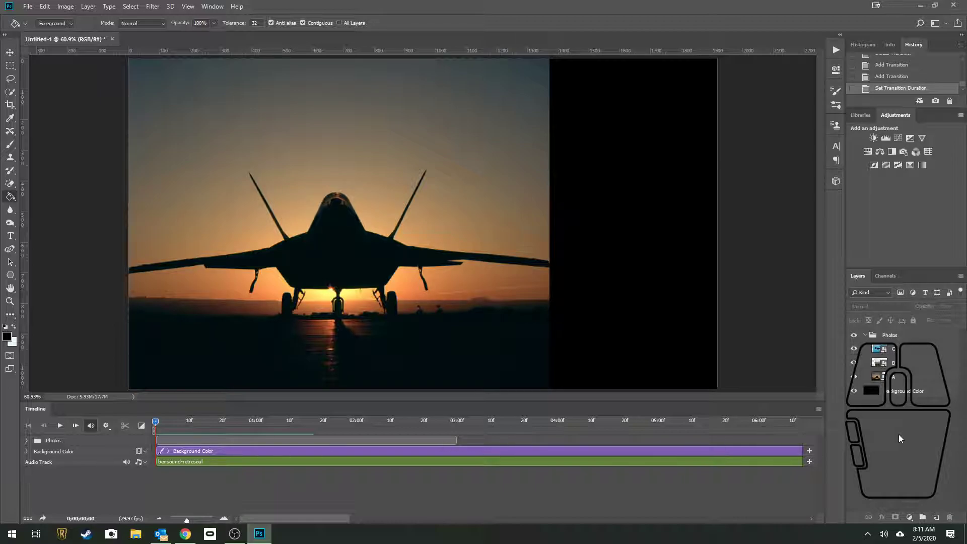
click(937, 516)
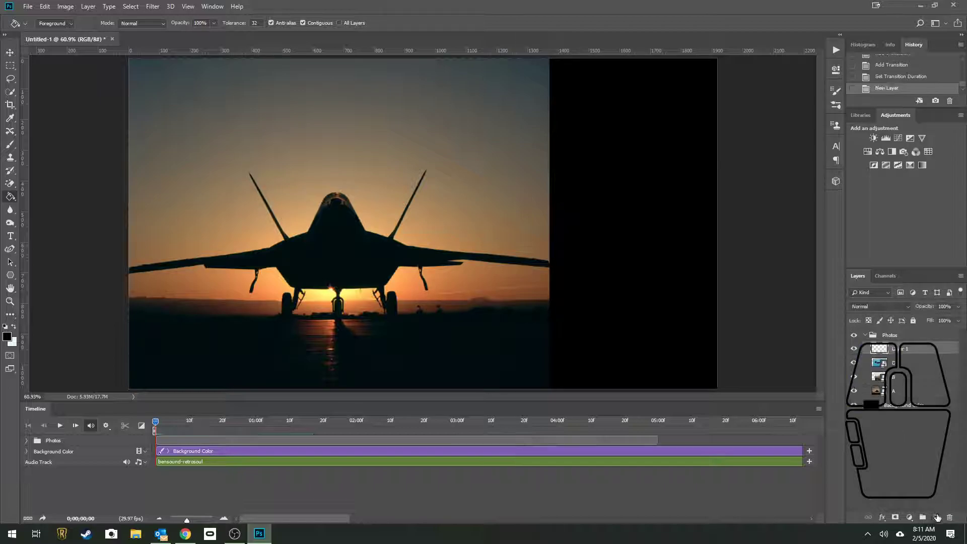
drag(905, 351, 898, 331)
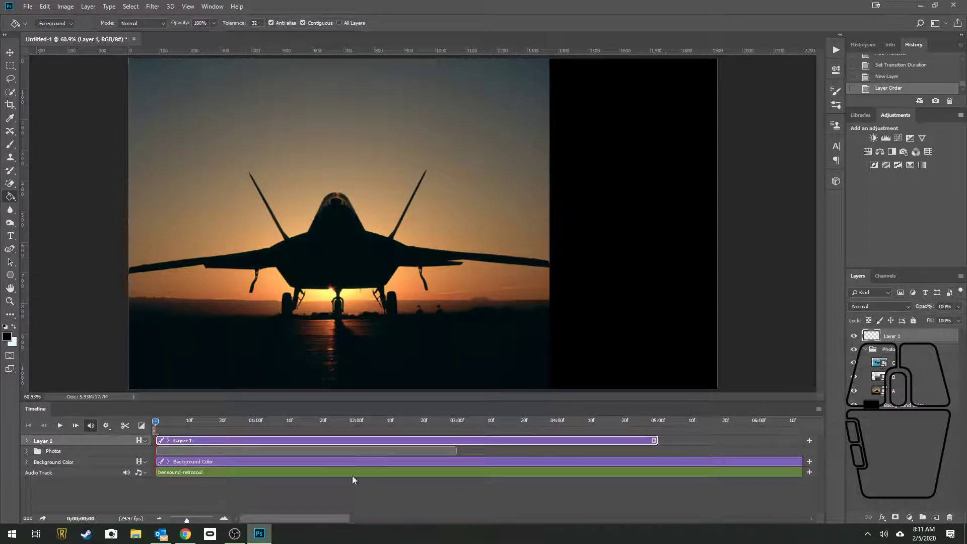
click(26, 451)
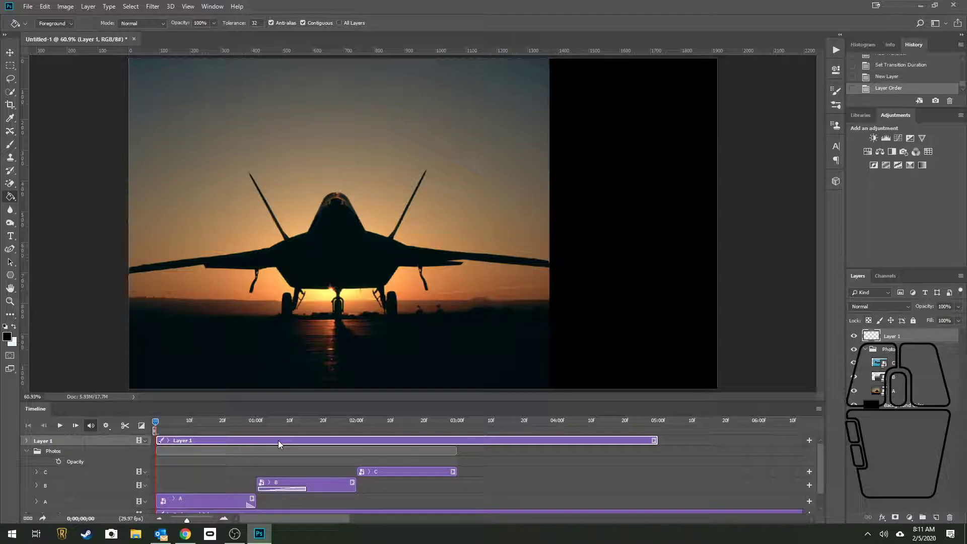
Create a text box across the sky above the jet in photo A reading "A is for Apple".
click(9, 238)
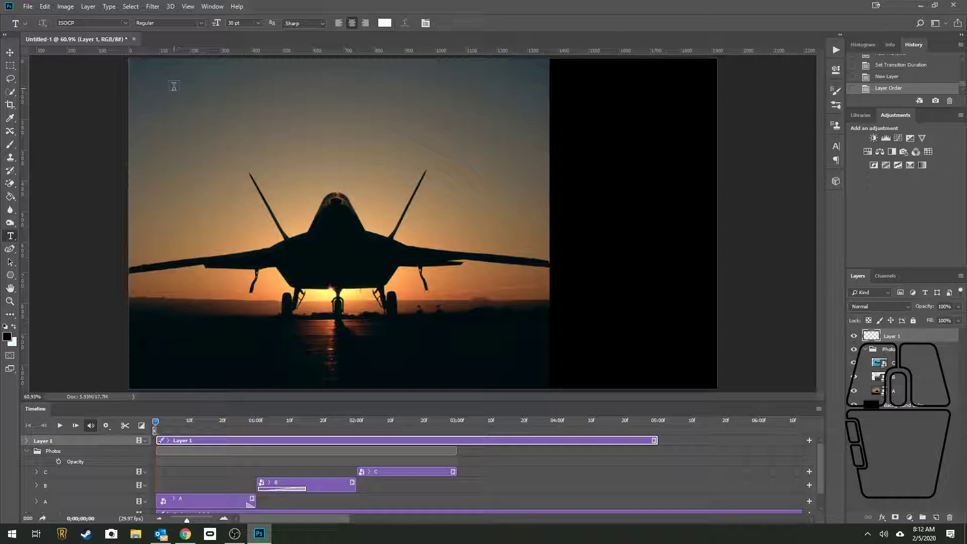
drag(165, 84, 511, 173)
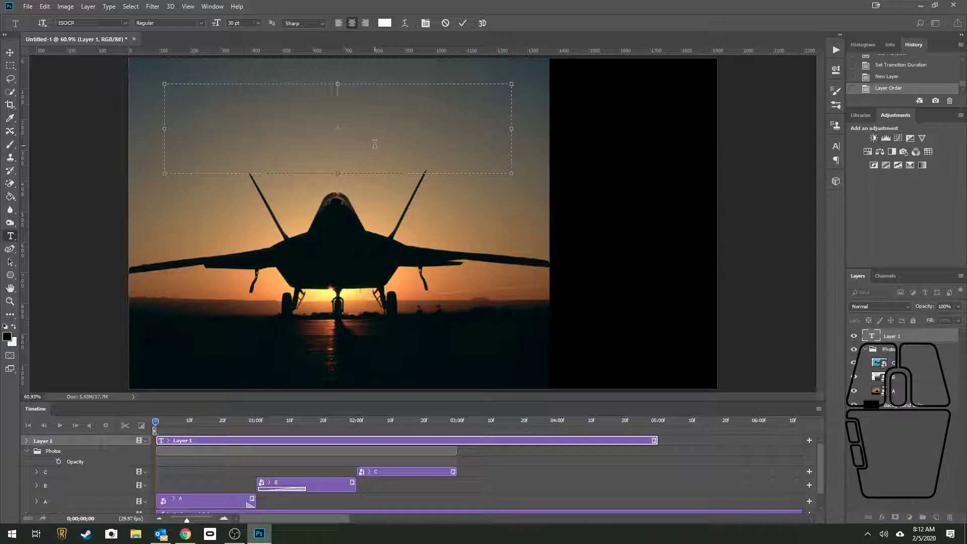
text(A )
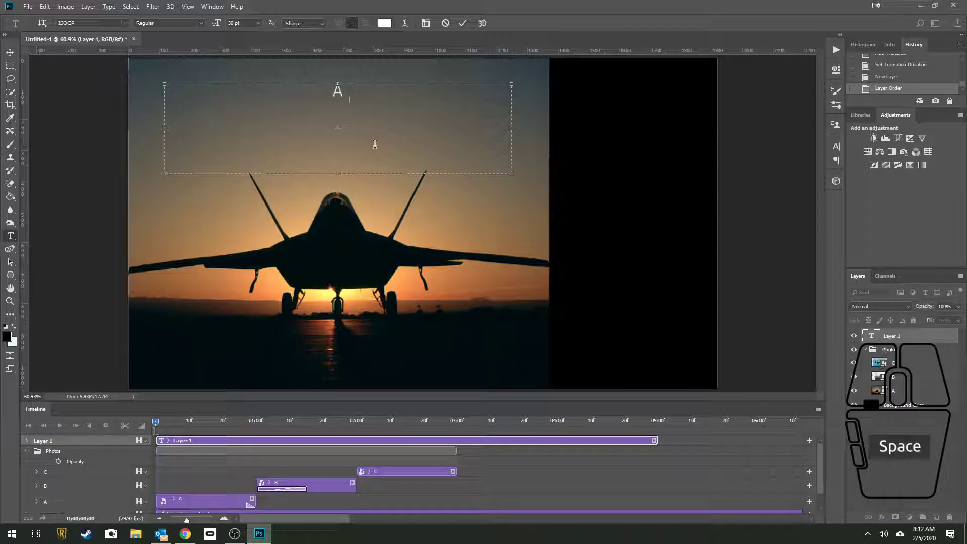
text(is for Apple)
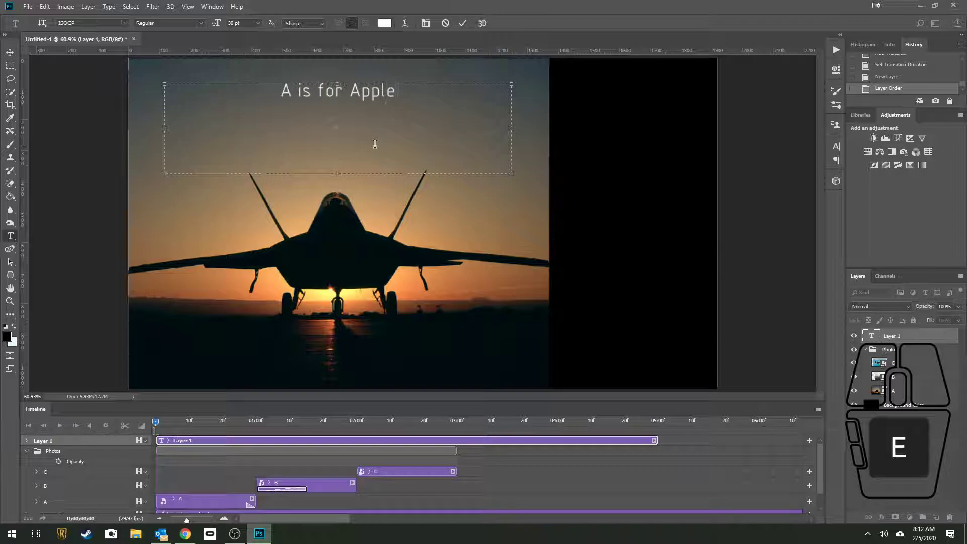
Set the font size of the "A is for Apple" text to 72 pt.
drag(278, 94, 398, 93)
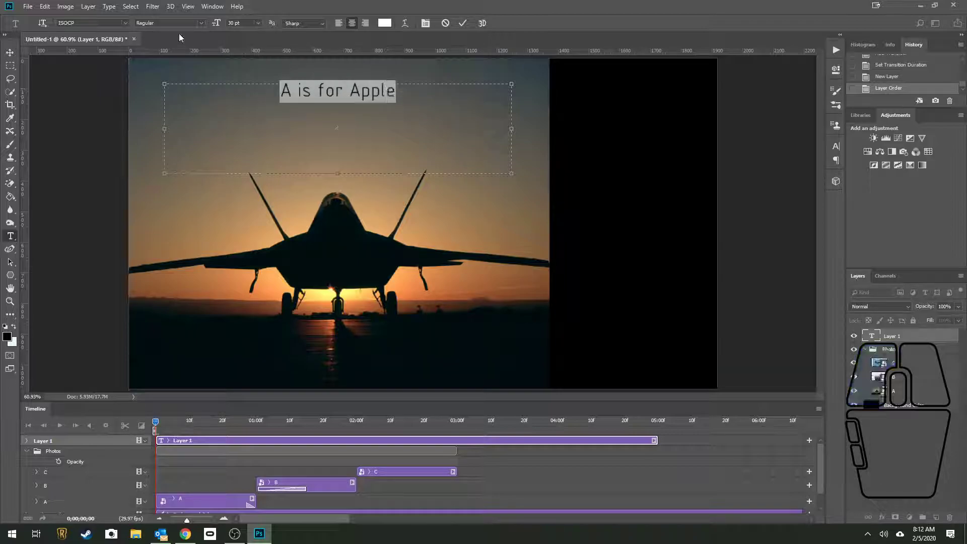
click(200, 23)
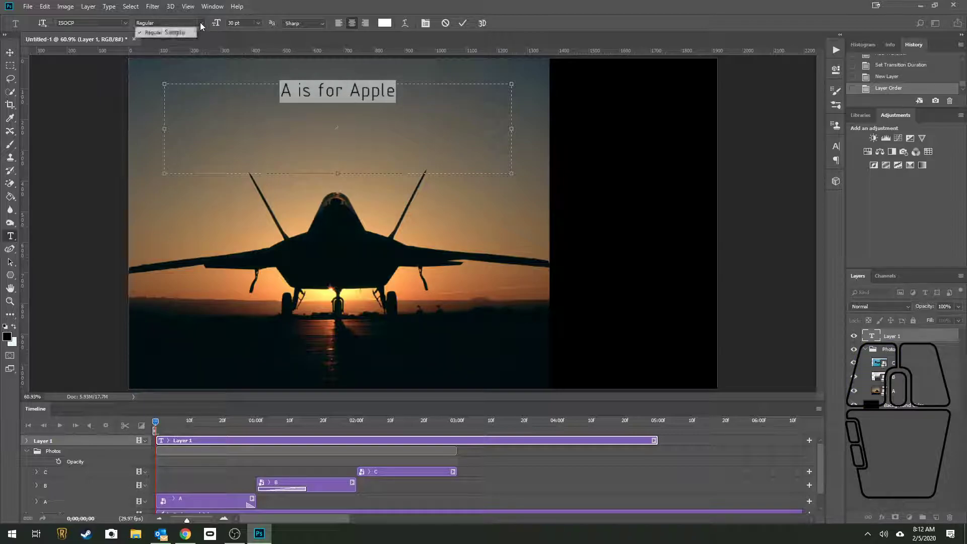
click(125, 23)
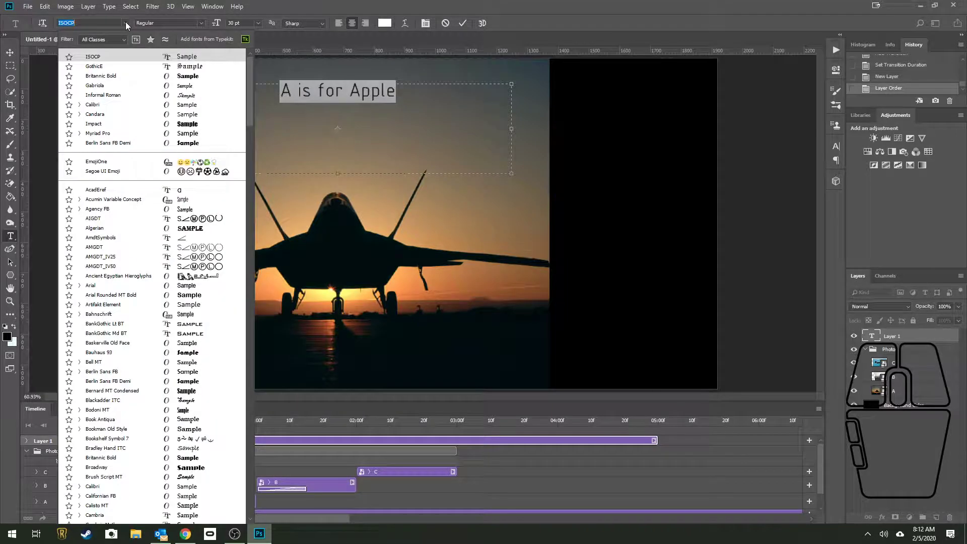
click(126, 22)
click(259, 22)
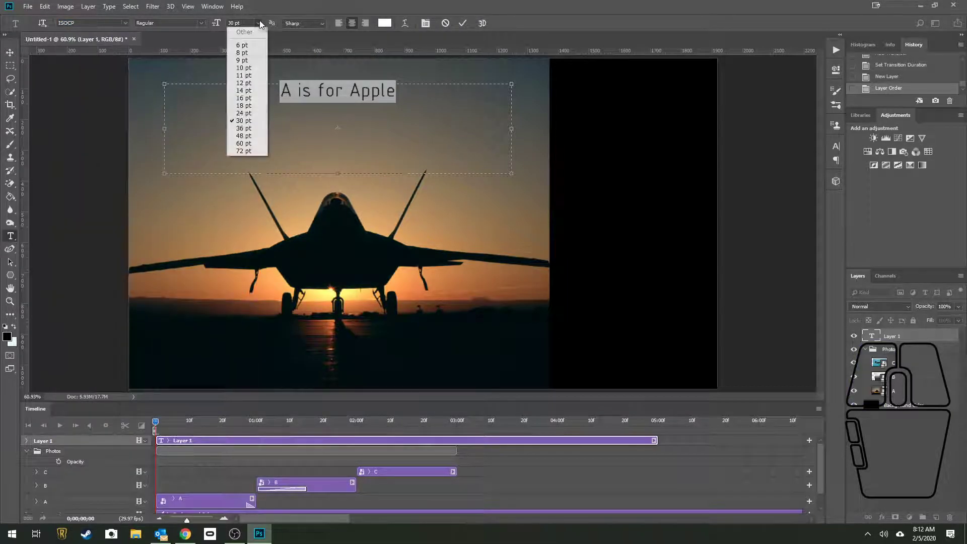
click(244, 151)
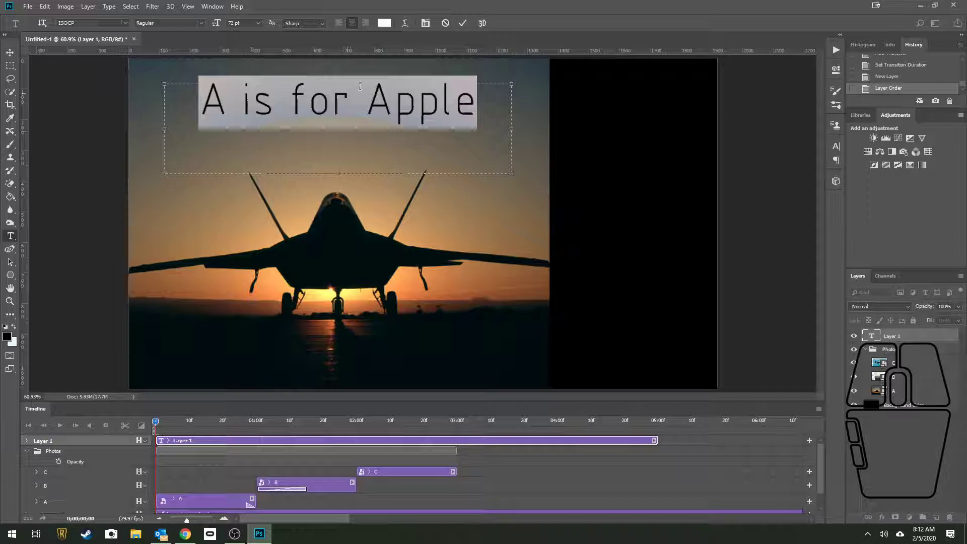
click(363, 102)
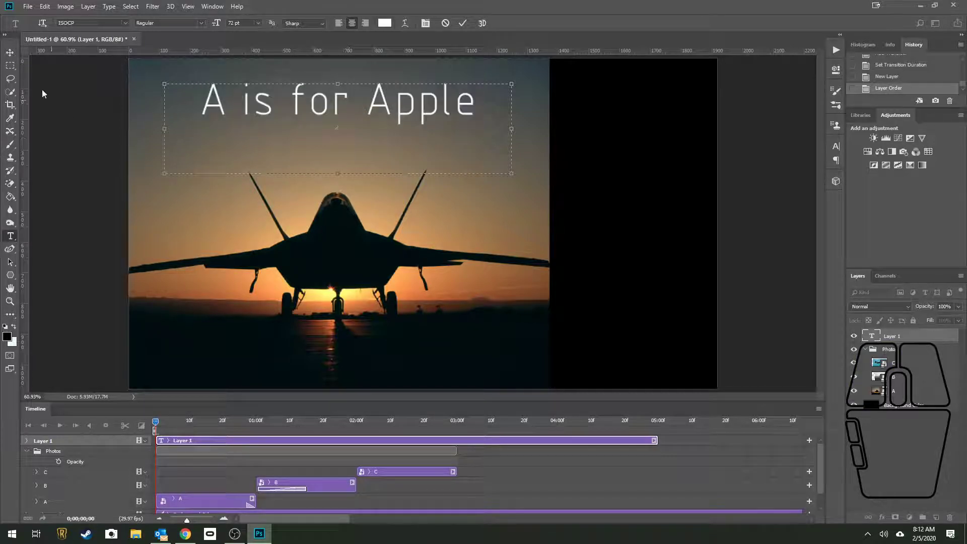
Move the "A is for Apple" text slightly lower and trim its clip to end with clip A at 01:00.
click(9, 52)
drag(300, 103, 301, 127)
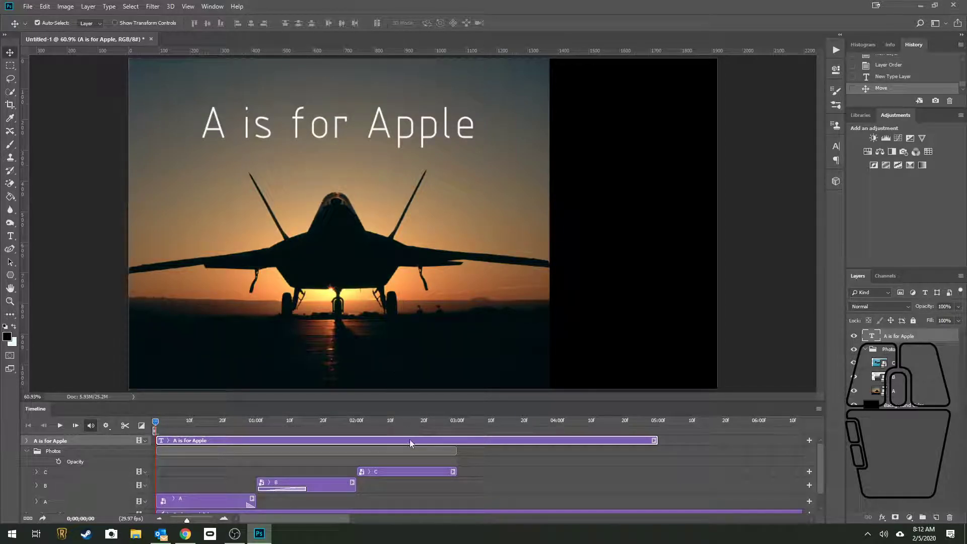
drag(656, 439, 255, 447)
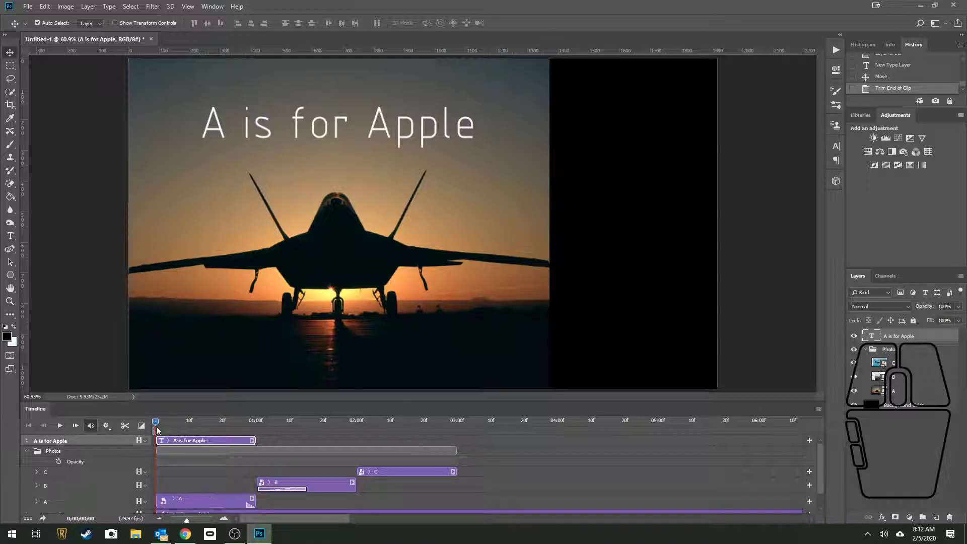
drag(156, 426, 220, 441)
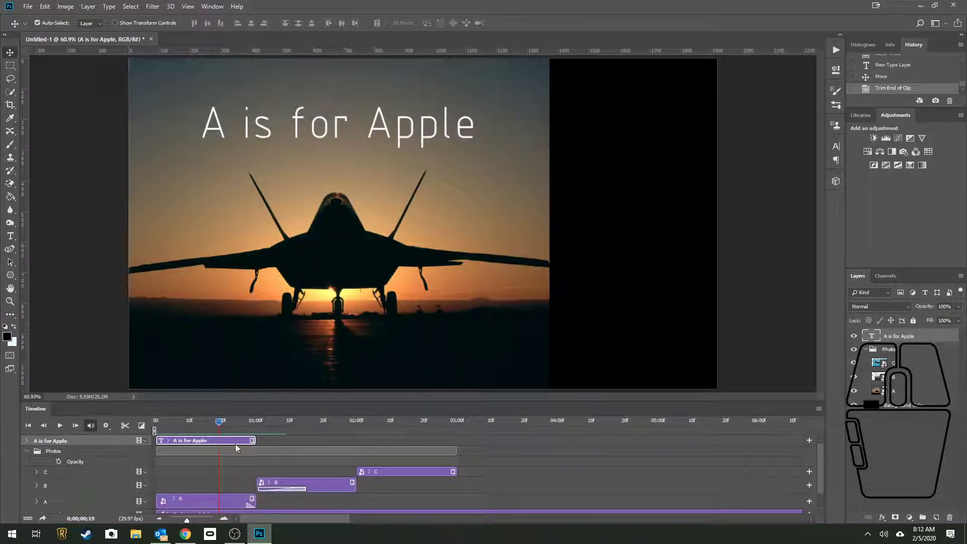
Add a new layer and create a text box over photo B reading "B is for Ball".
click(936, 516)
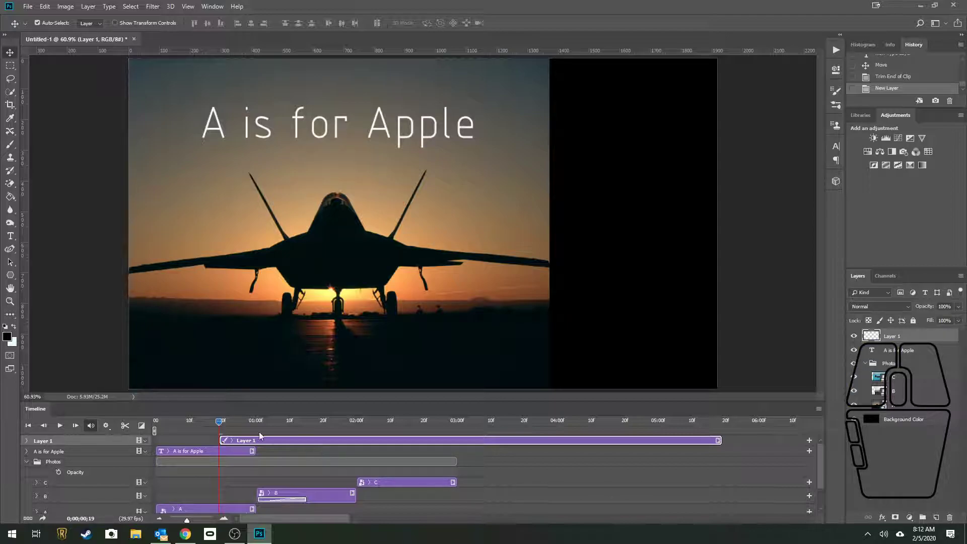
drag(221, 421, 300, 426)
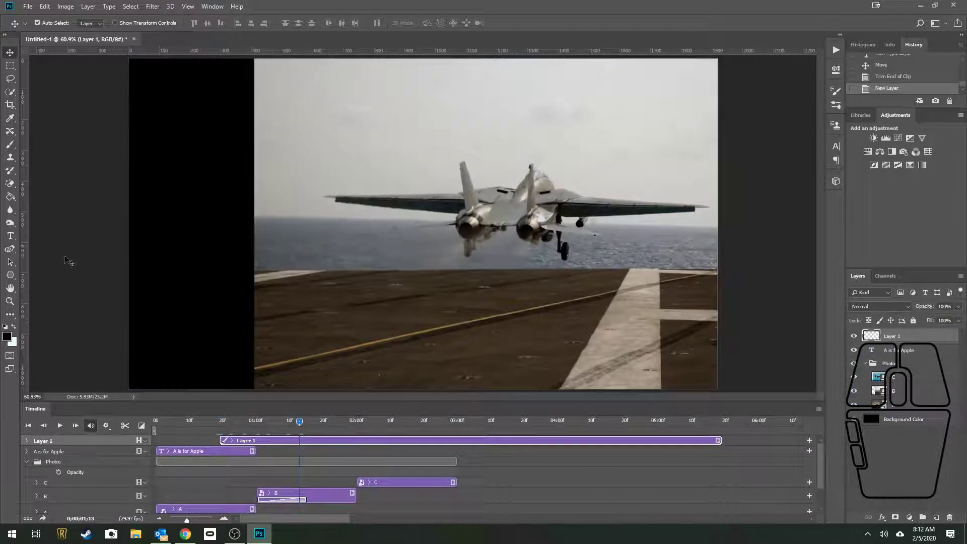
click(10, 236)
drag(283, 77, 686, 162)
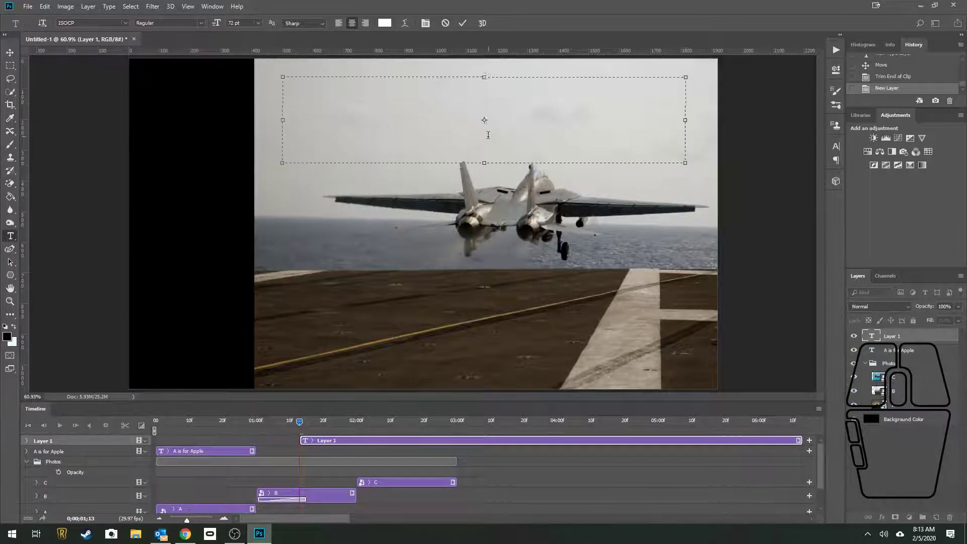
text(B is for )
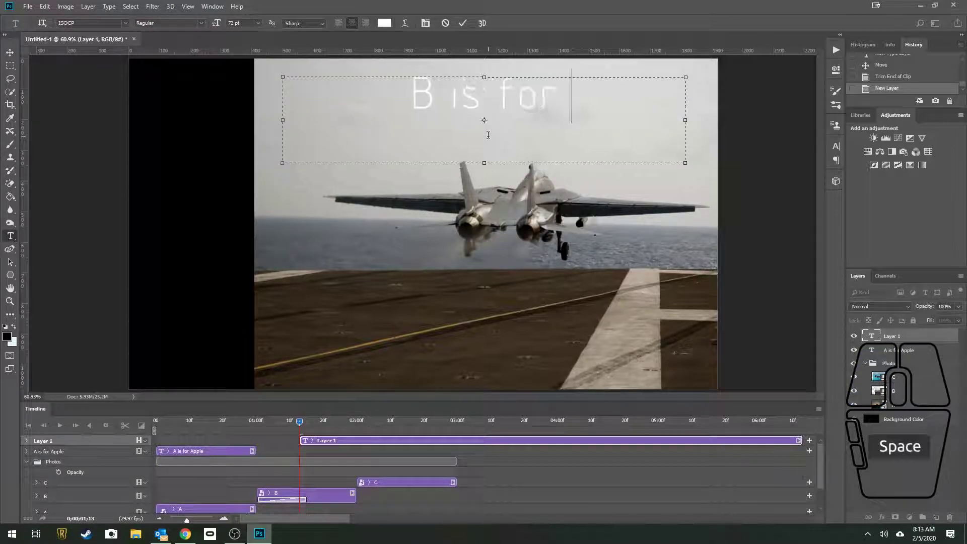
text(Ball)
Move the "B is for Ball" text onto the deck below the jet and fit its clip to clip B, from 01:00 to 02:00.
click(9, 52)
drag(448, 110, 464, 342)
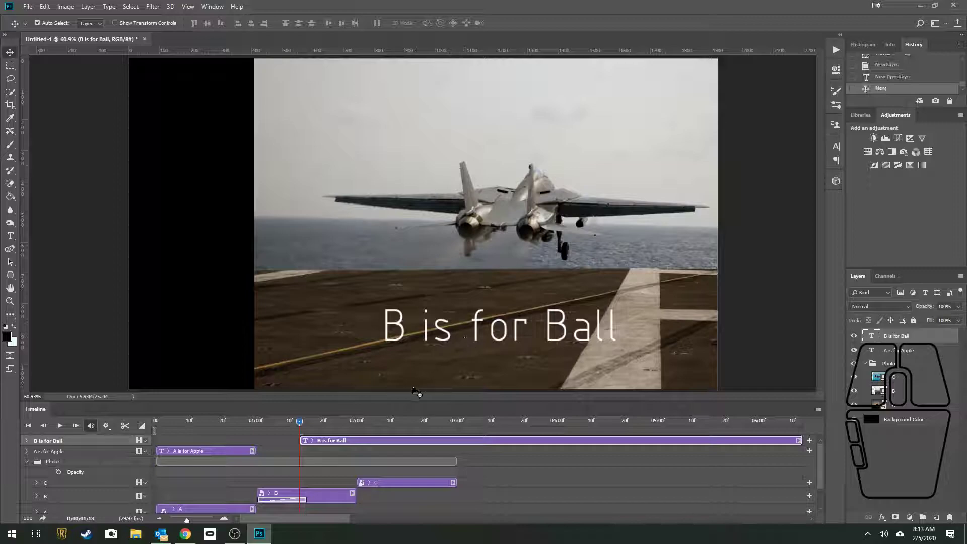
drag(346, 440, 303, 441)
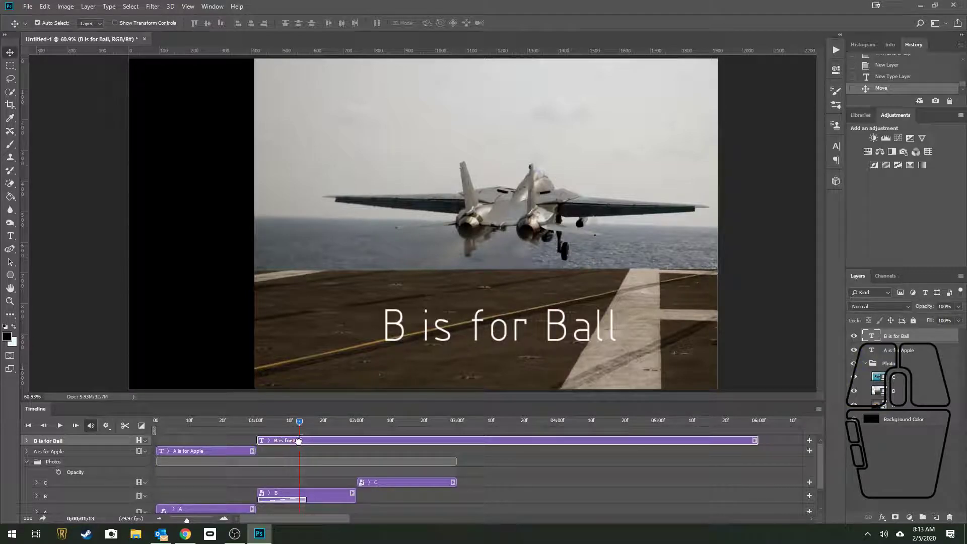
click(757, 440)
drag(758, 440, 355, 440)
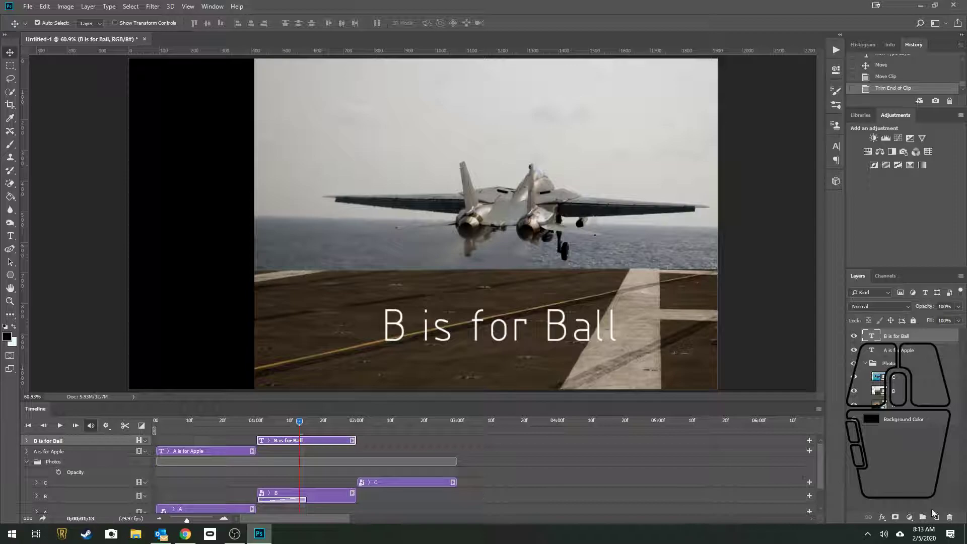
Add a new layer and create a text box above the jet in photo C reading "C is for Cat".
click(936, 518)
click(10, 235)
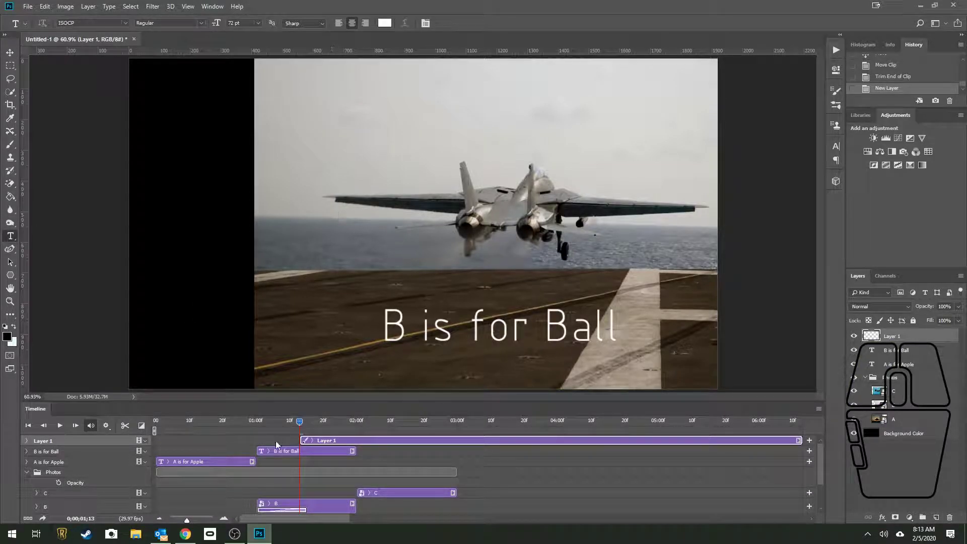
drag(299, 422, 396, 421)
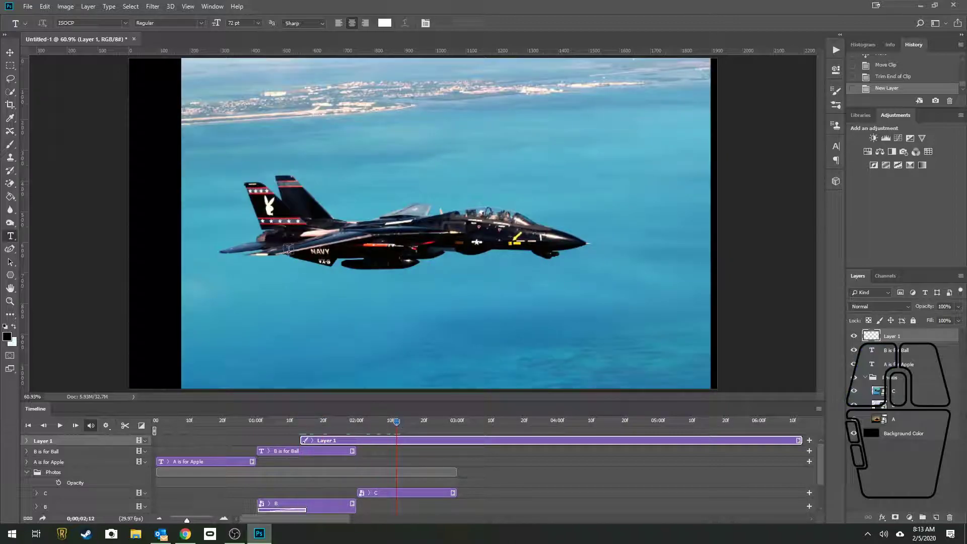
drag(233, 79, 631, 166)
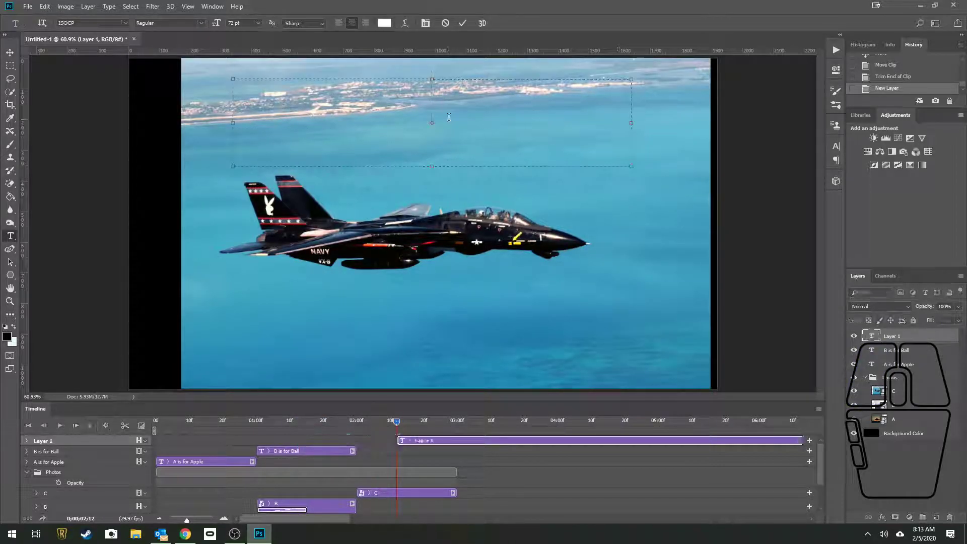
text(C is for Cat)
Move the "C is for Cat" text down and right over the water and start its clip with clip C at 02:00.
click(10, 52)
drag(324, 108, 411, 156)
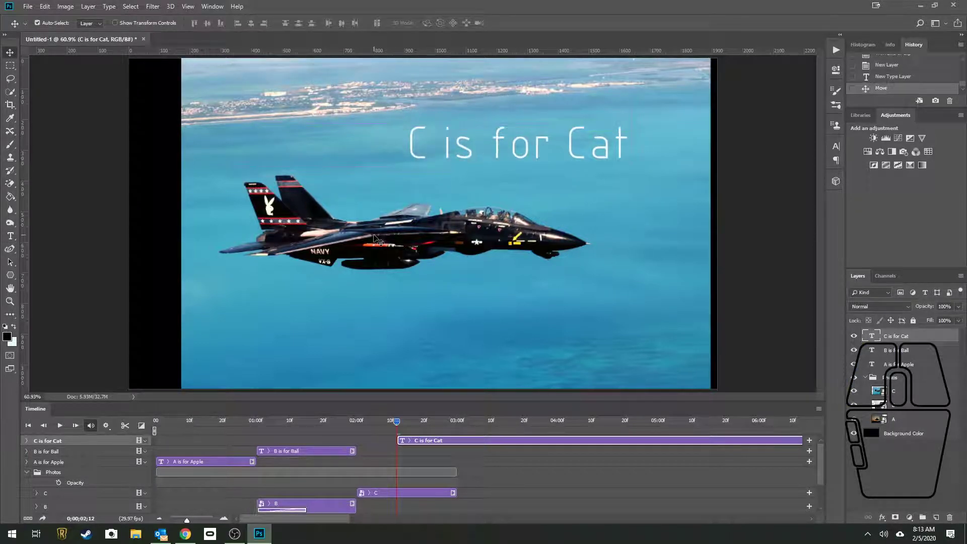
drag(514, 444, 472, 441)
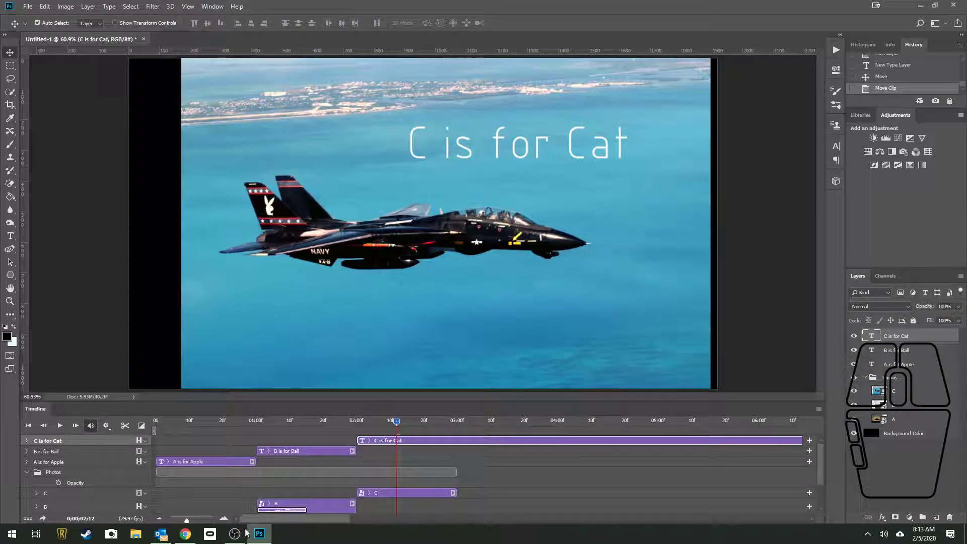
Trim the end of the "C is for Cat" clip to 03:00 to match clip C.
drag(189, 522, 185, 522)
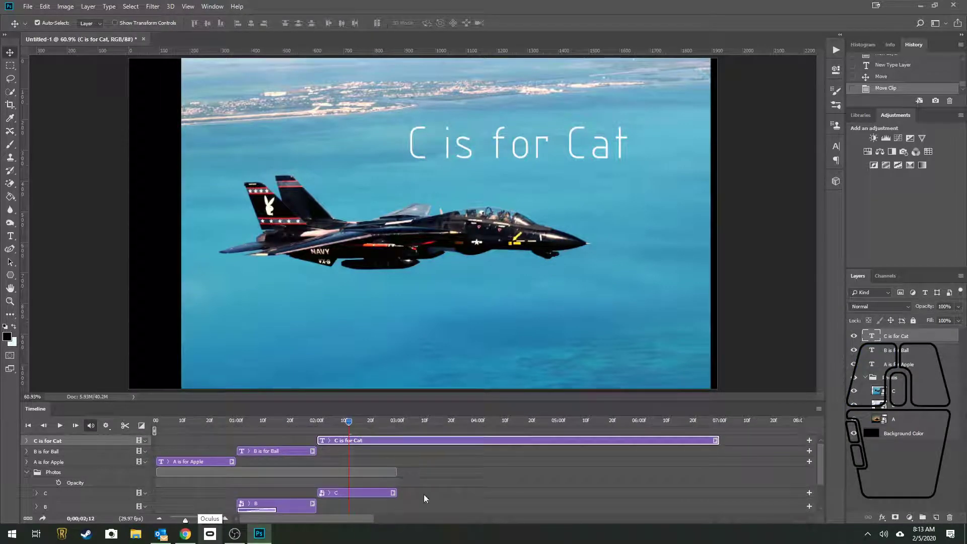
drag(717, 439, 398, 446)
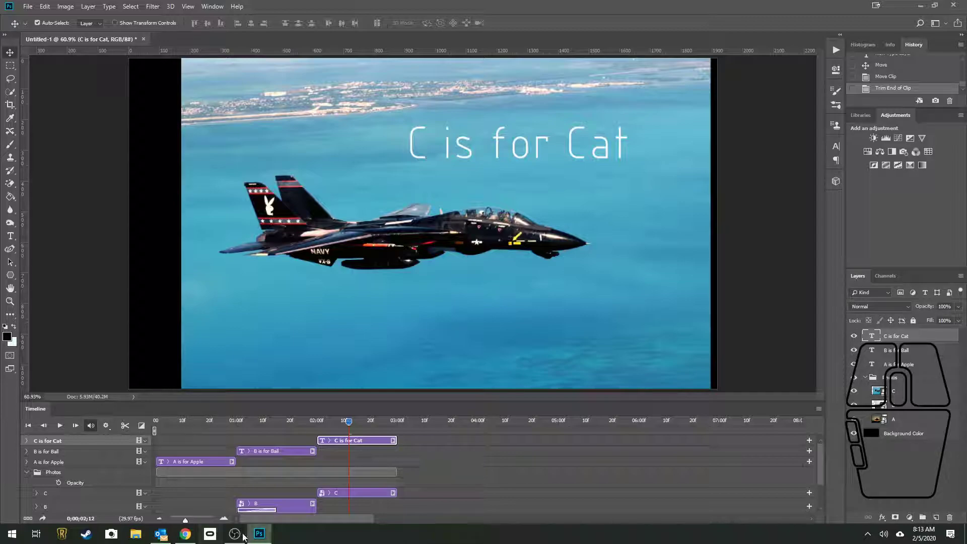
drag(184, 521, 190, 523)
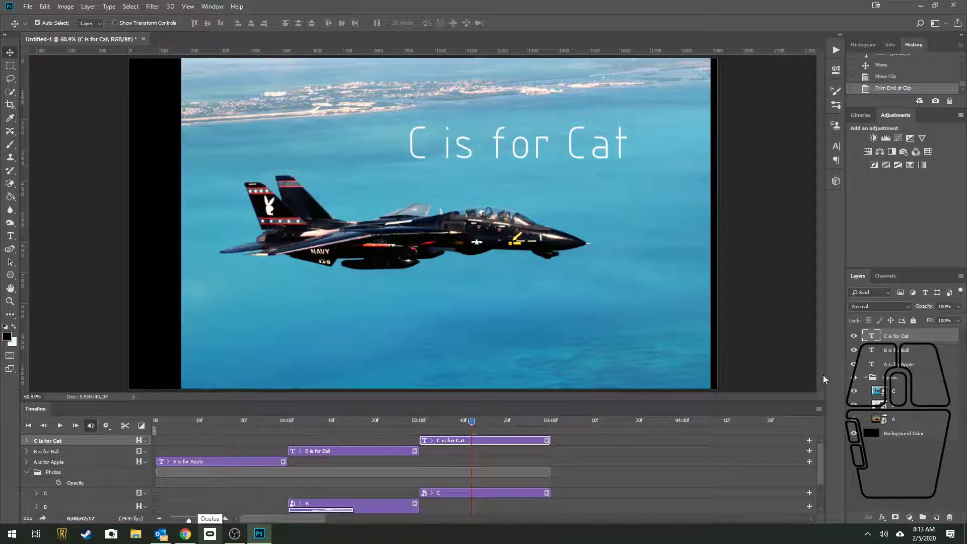
Group the three caption layers and name the group "Text".
shift+click(917, 365)
click(88, 7)
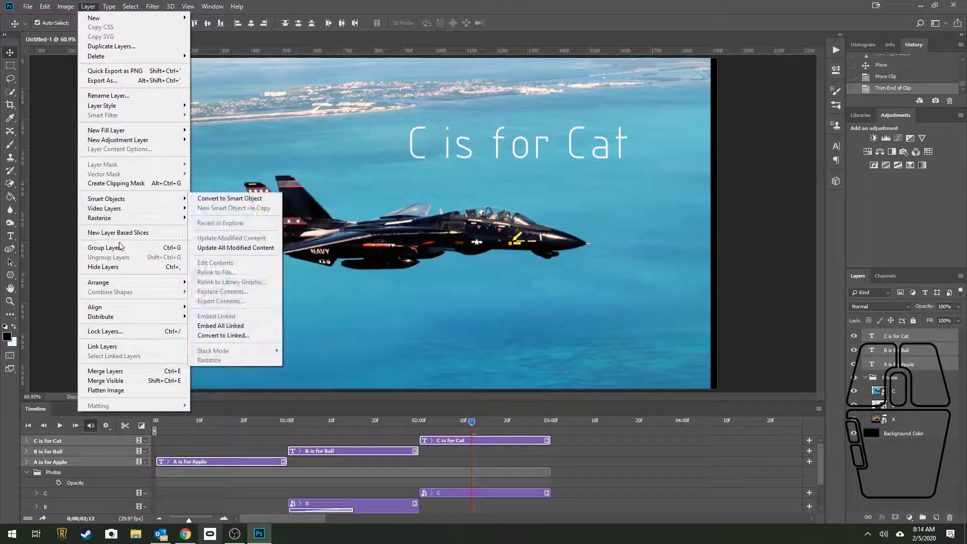
click(121, 248)
double_click(892, 335)
text(Text)
key(Return)
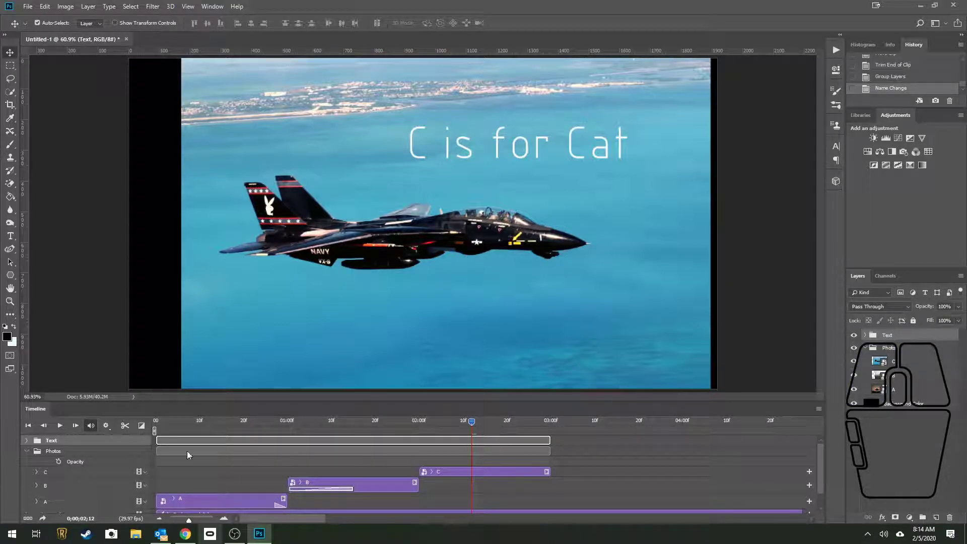
Collapse the Photos group and expand the Text group in the timeline.
click(27, 452)
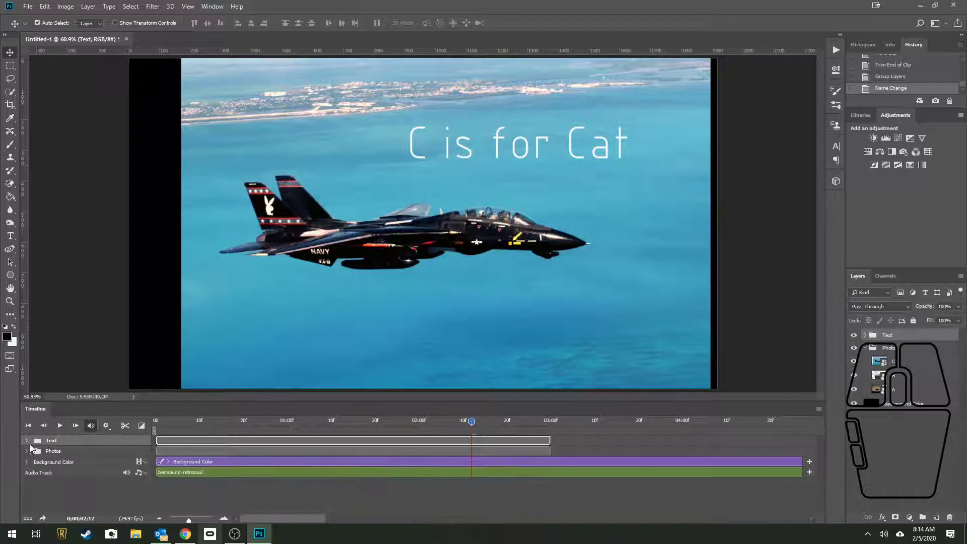
click(25, 440)
click(25, 440)
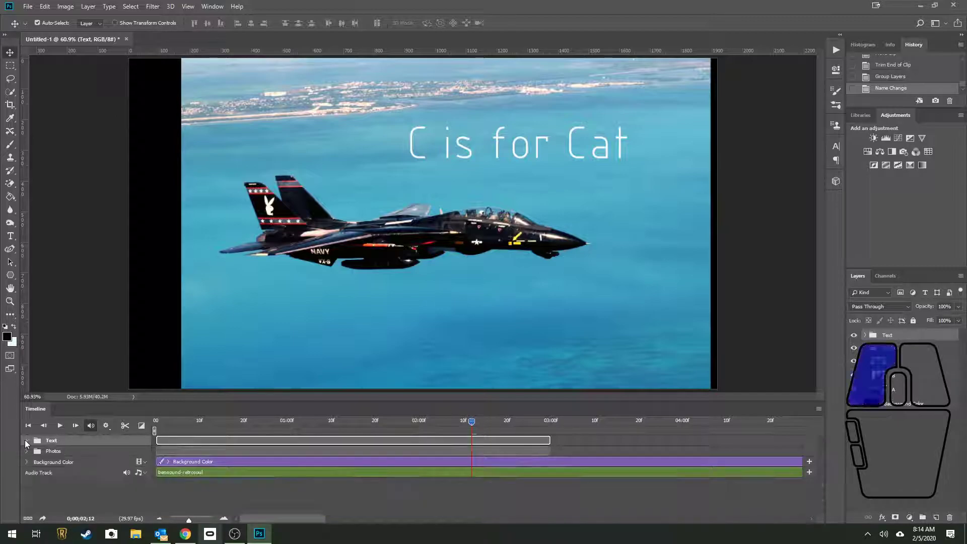
click(26, 440)
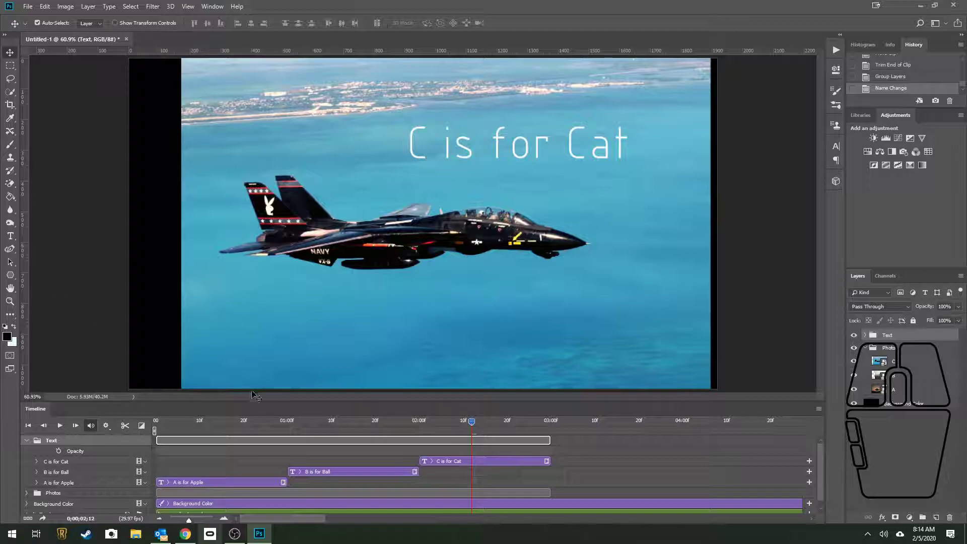
Shift the "B is for Ball" caption to the left across the deck in photo B.
drag(436, 420, 393, 419)
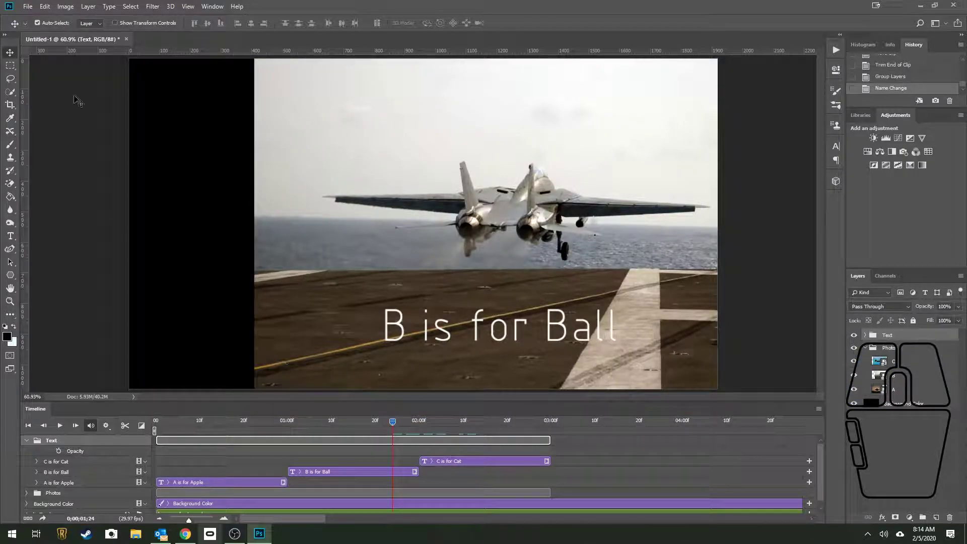
drag(464, 322, 417, 323)
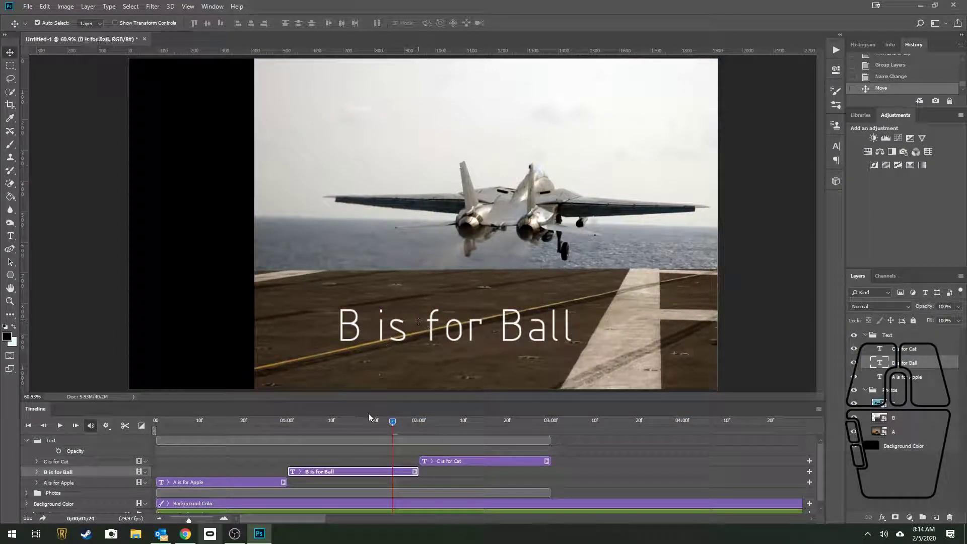
drag(394, 421, 471, 413)
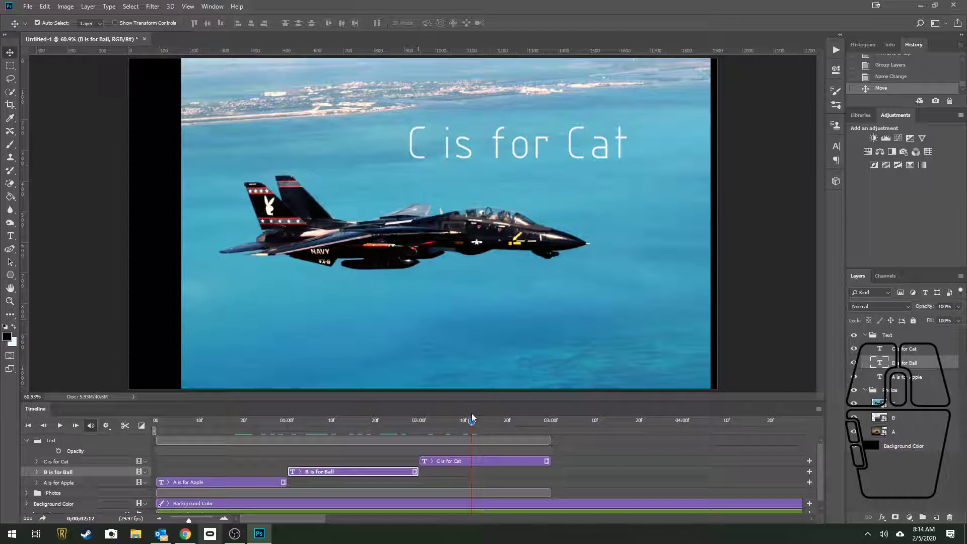
Collapse the Text group in the timeline and play the video from the start to check the captions.
drag(472, 416, 17, 434)
click(26, 440)
click(60, 426)
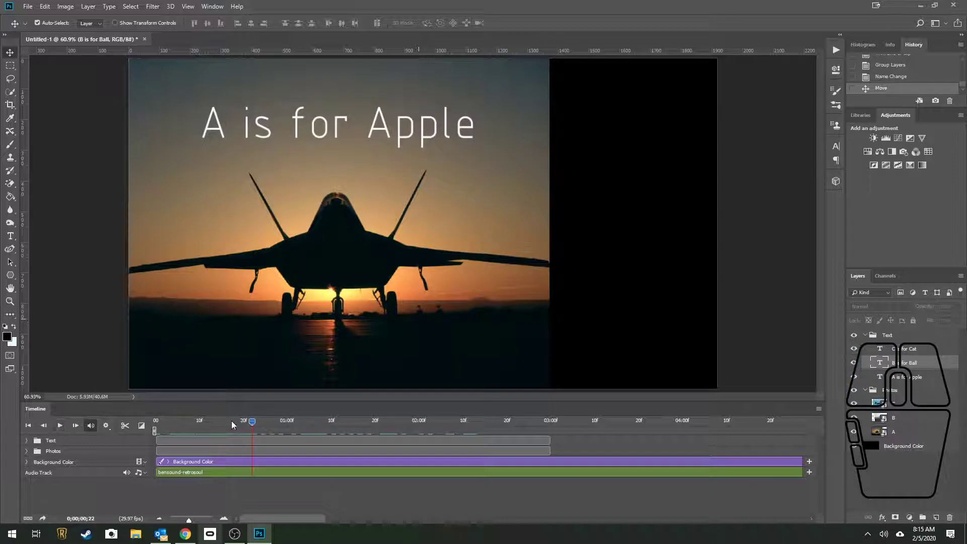
click(155, 422)
click(60, 426)
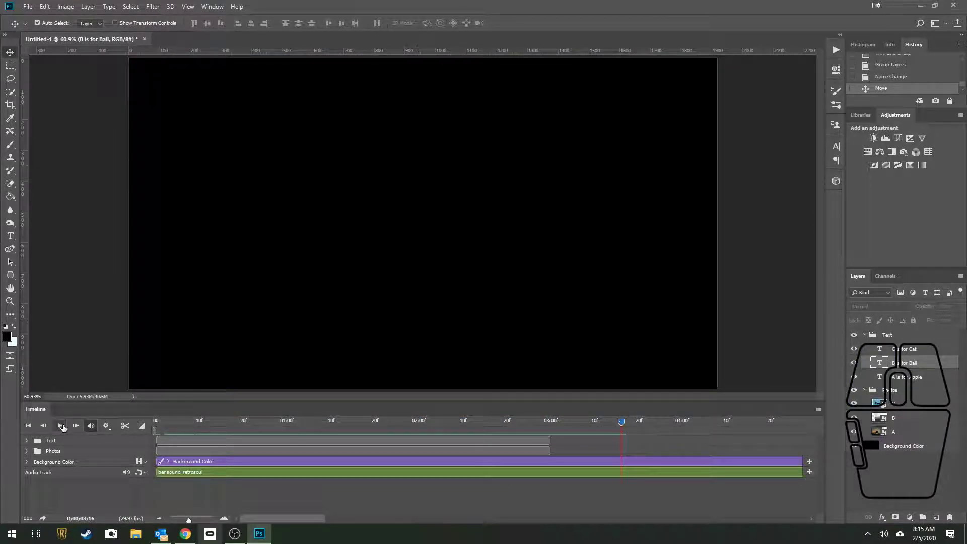
click(156, 421)
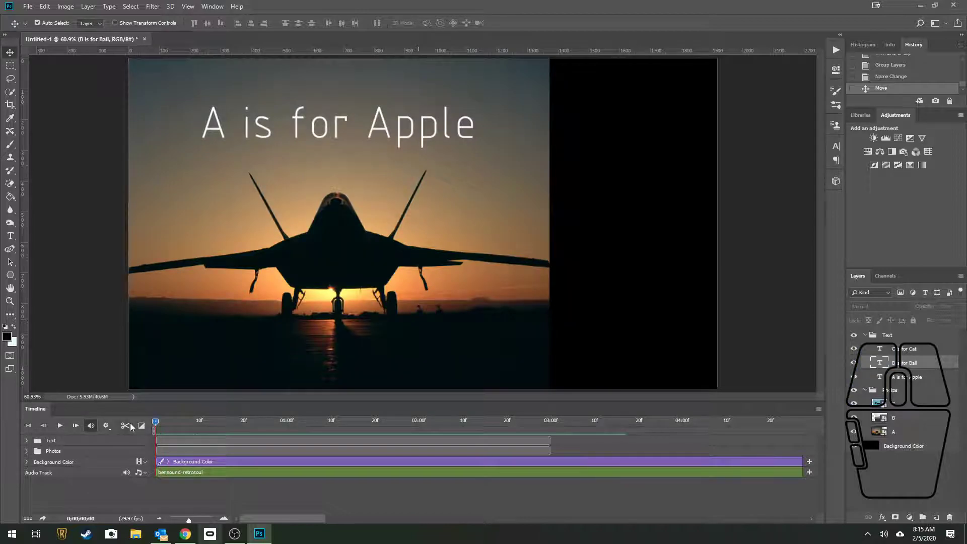
Expand the Text group in the timeline and open that group's blending options, keeping the caption in view.
click(26, 441)
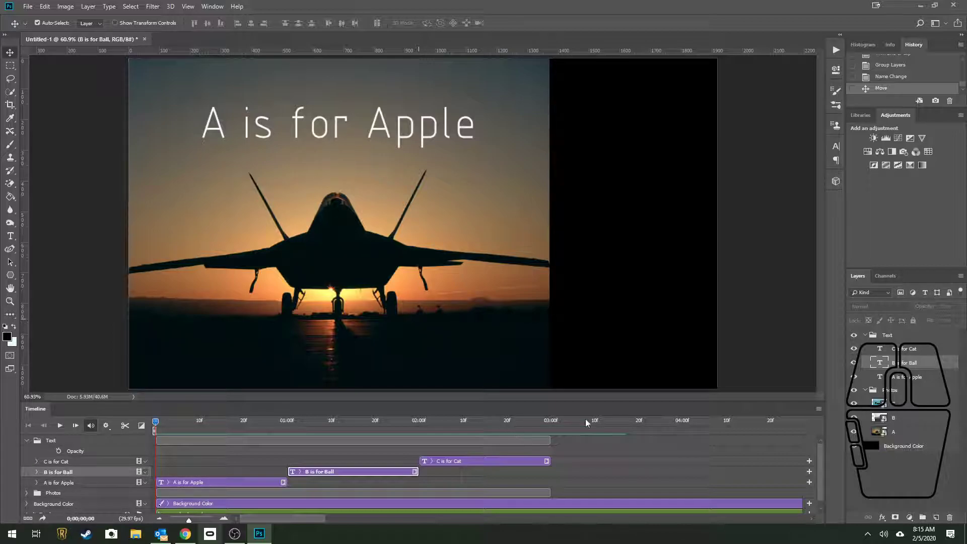
click(890, 336)
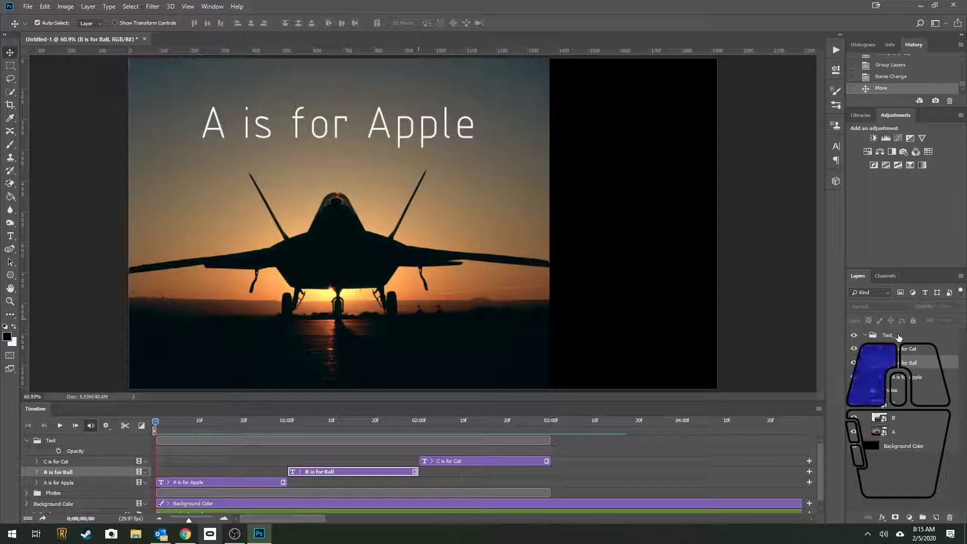
click(865, 336)
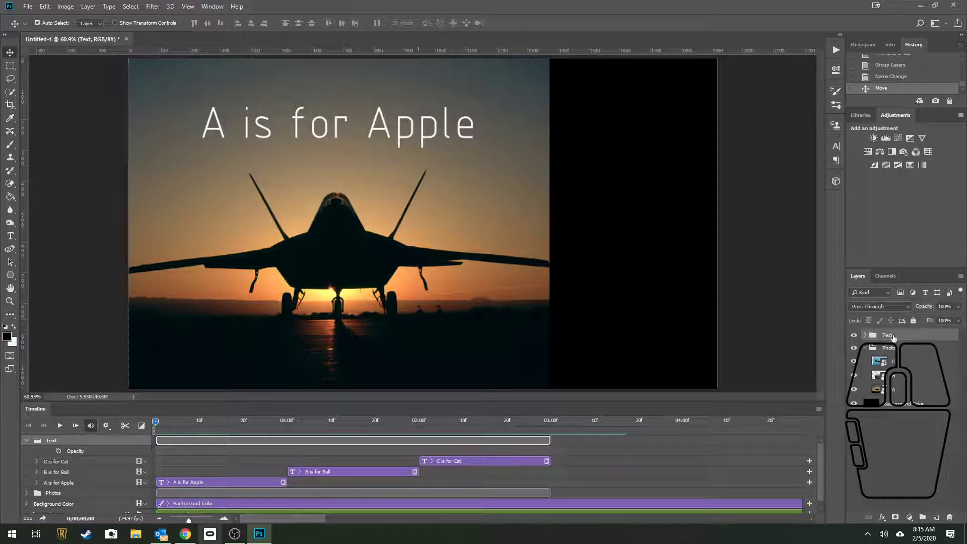
ctrl+click(892, 336)
right_click(890, 336)
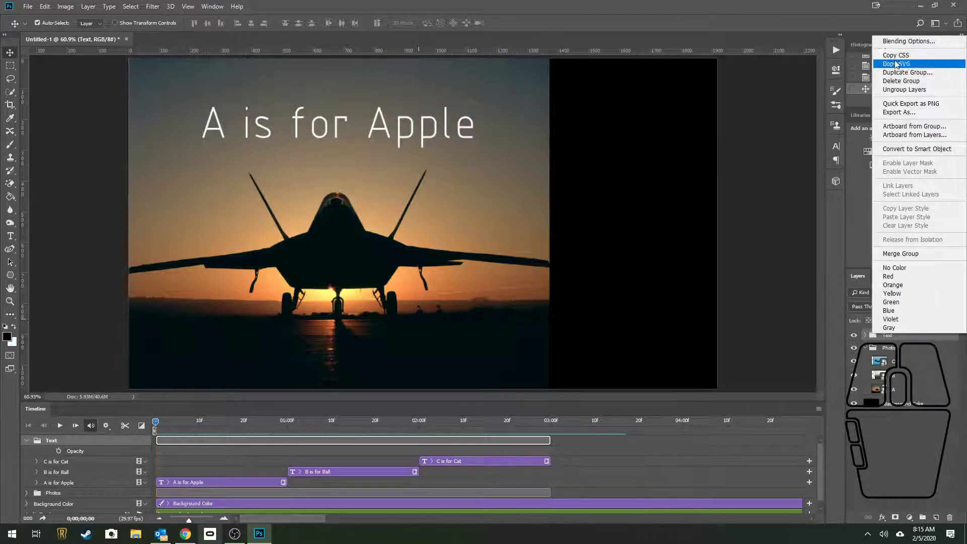
click(907, 42)
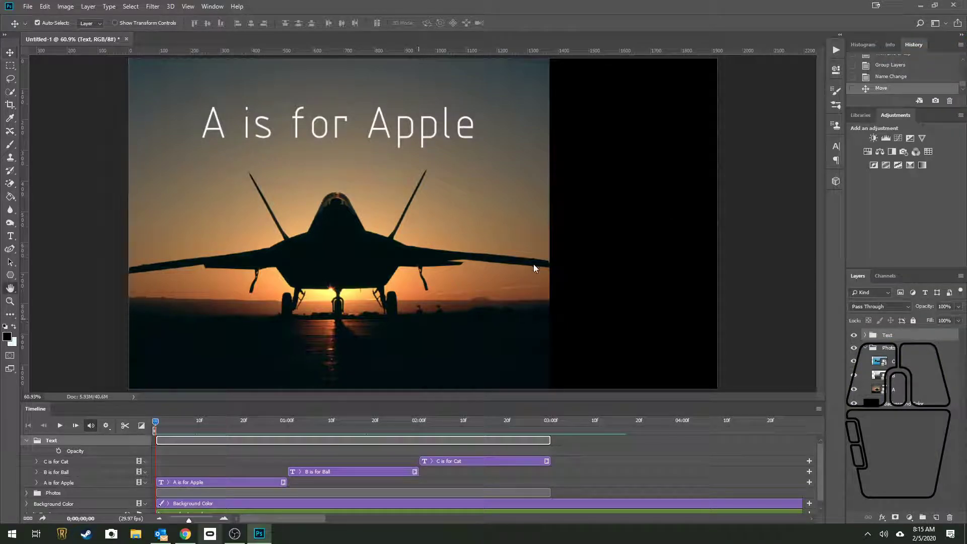
drag(586, 171, 503, 164)
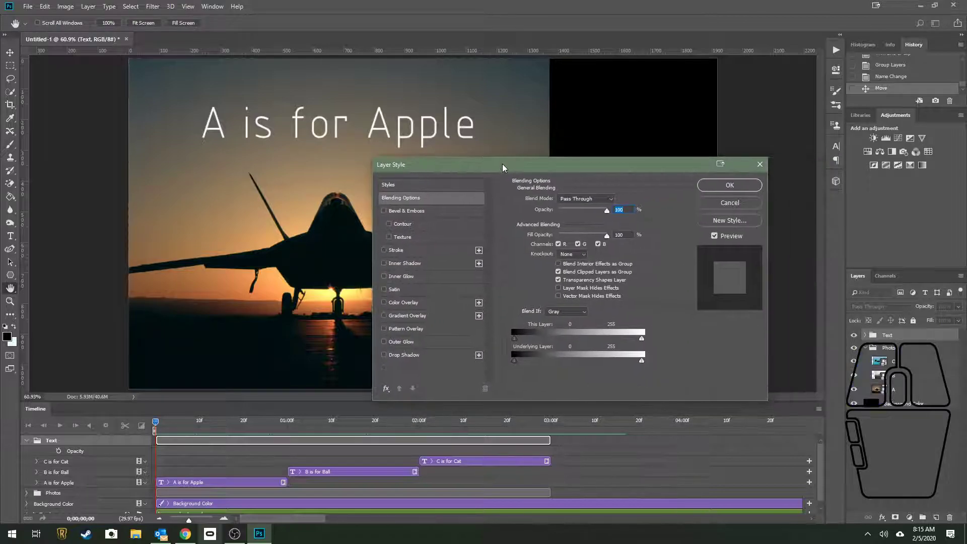
key(ctrl)
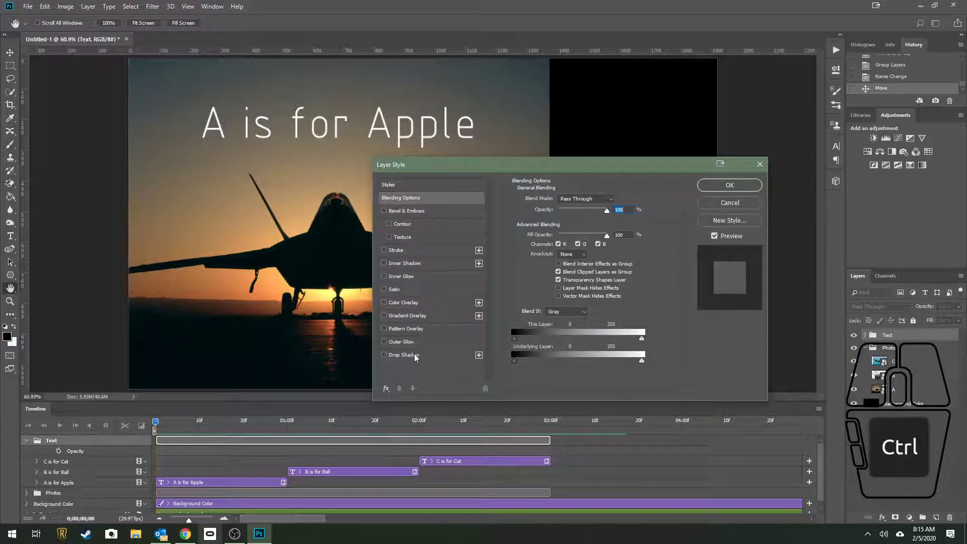
key(ctrl)
drag(485, 167, 495, 177)
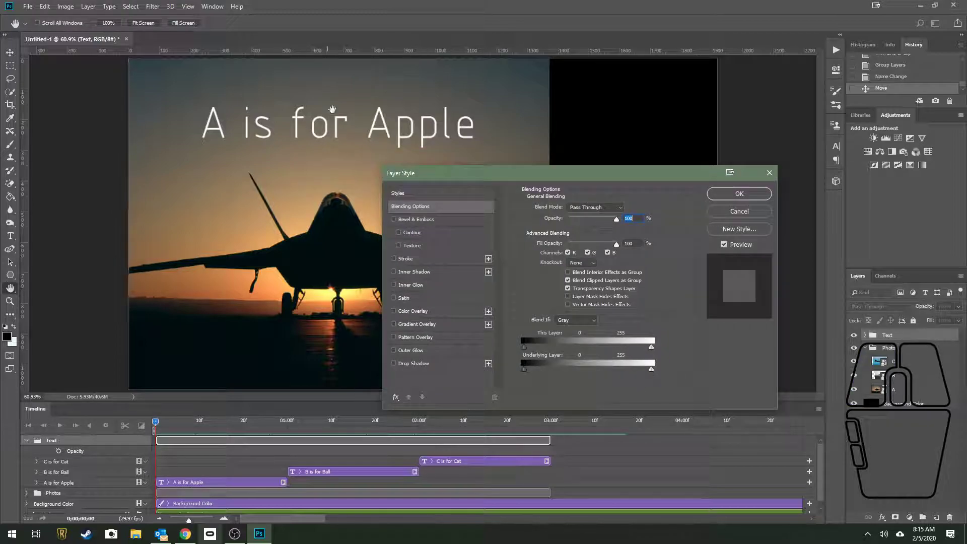
key(ctrl)
Try a black outside stroke on the Text group at 3 px and 5 px, and switch it off.
click(394, 259)
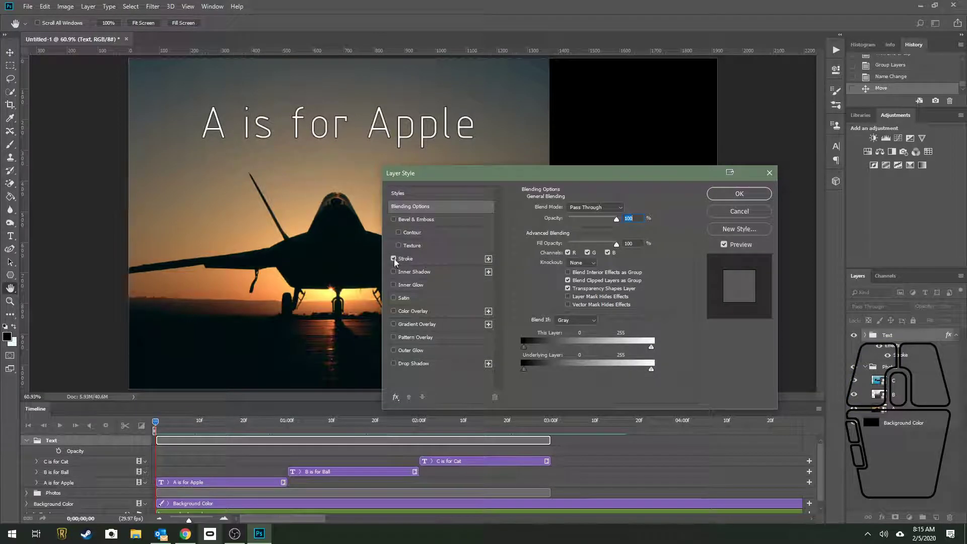
click(394, 259)
click(394, 259)
click(425, 259)
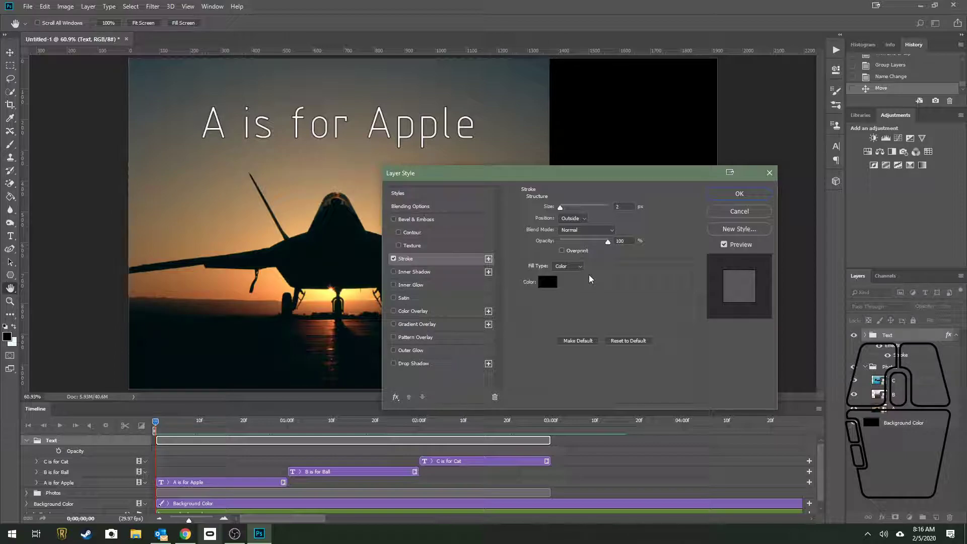
double_click(627, 207)
text(3)
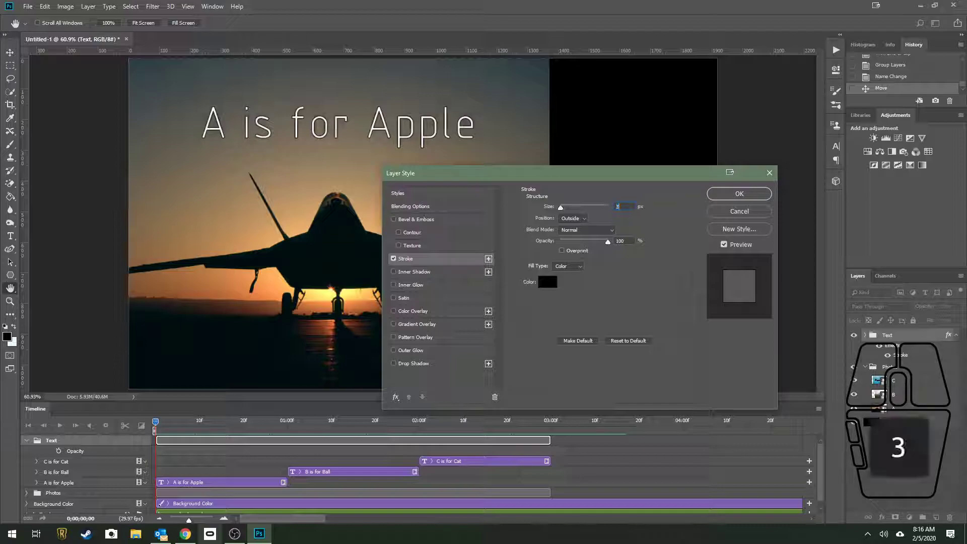
double_click(627, 209)
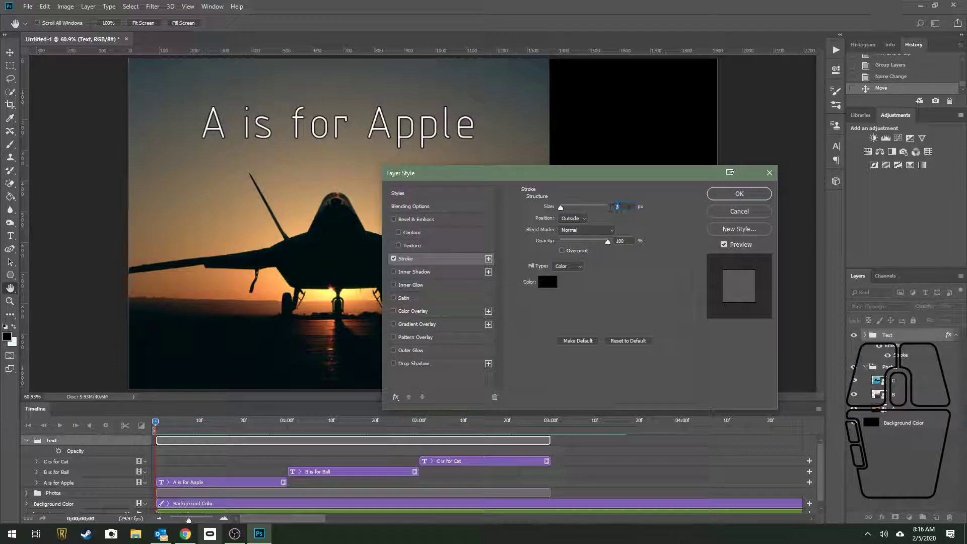
text(5)
double_click(620, 208)
text(3)
click(393, 259)
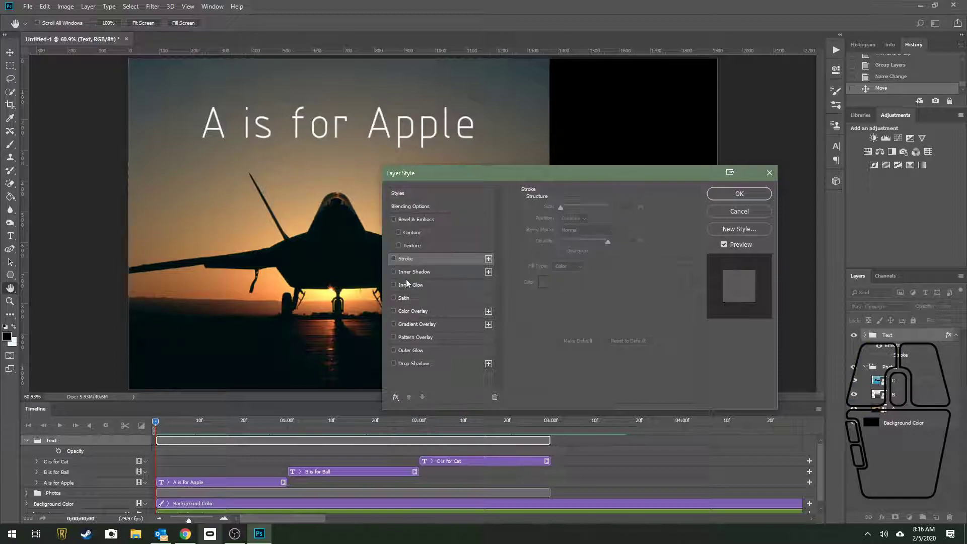
Enable a drop shadow on the Text group, compare the caption with and without it, and set its angle to 45°.
click(395, 362)
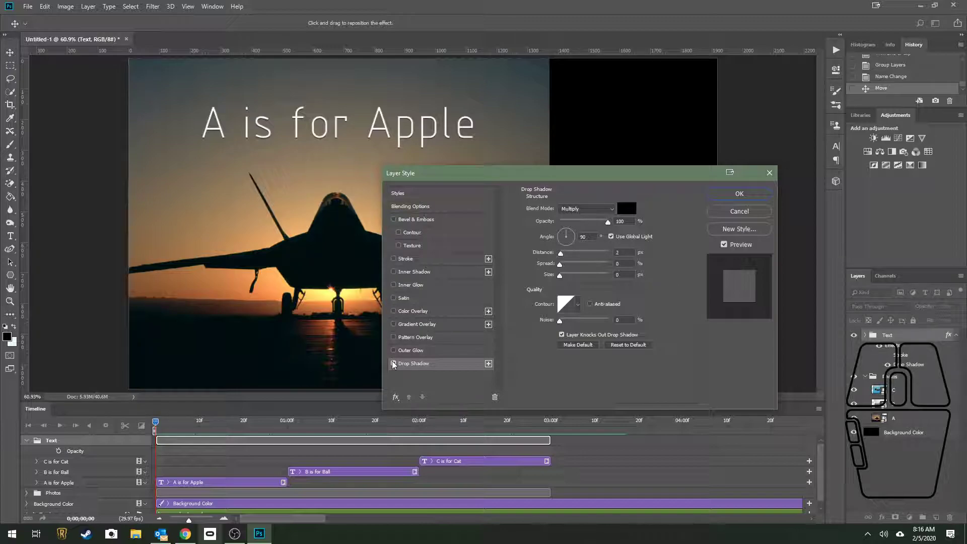
click(393, 364)
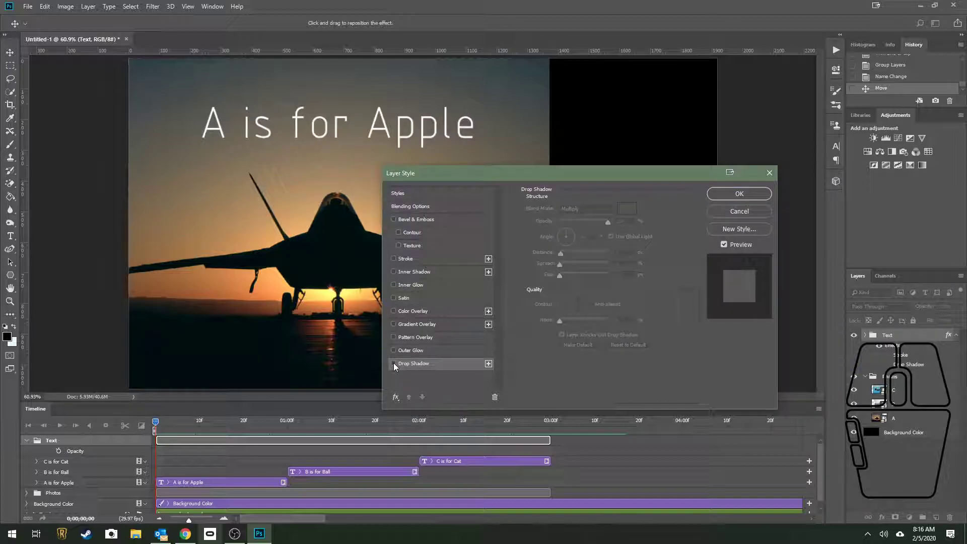
click(394, 364)
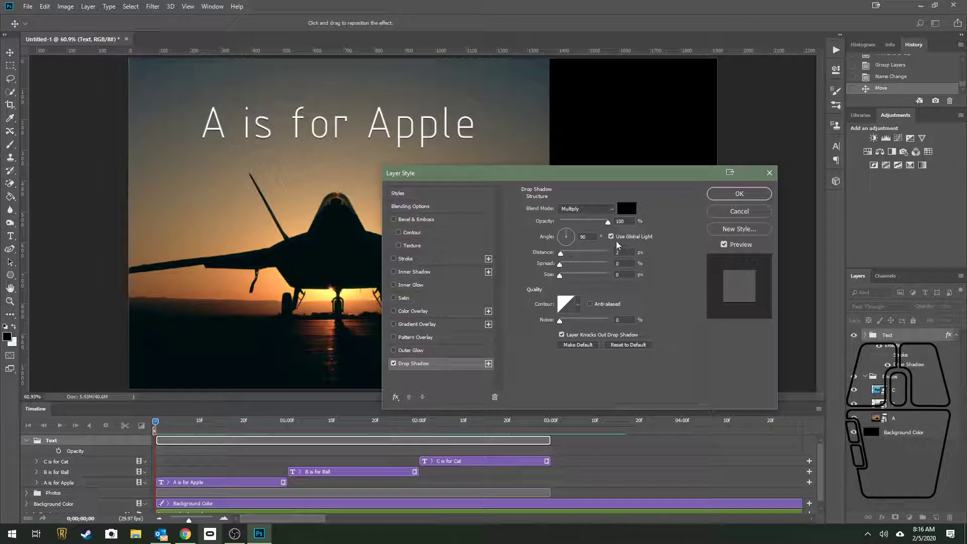
click(587, 236)
text(45)
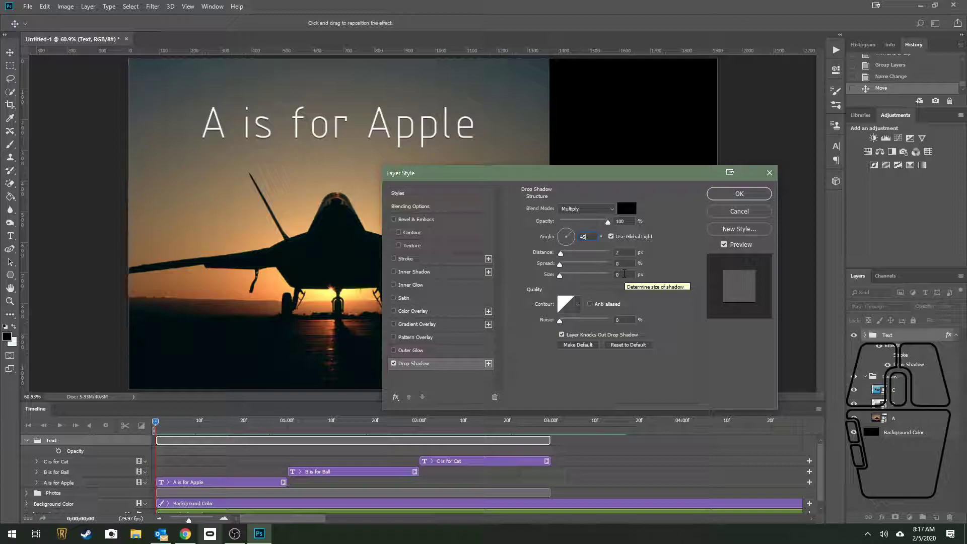
Try a drop shadow size of 2 px on the Text group and compare the caption with the shadow off and on.
click(624, 274)
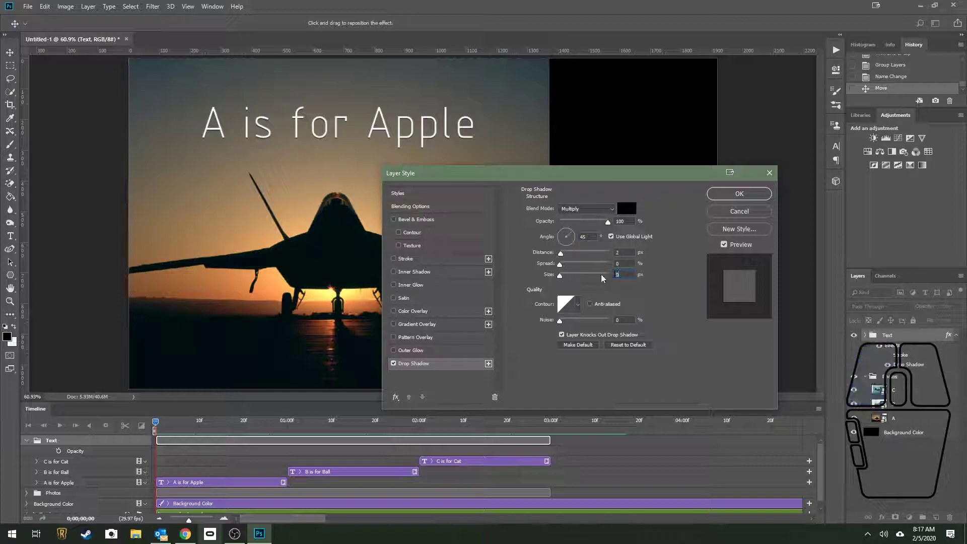
text(2)
click(625, 253)
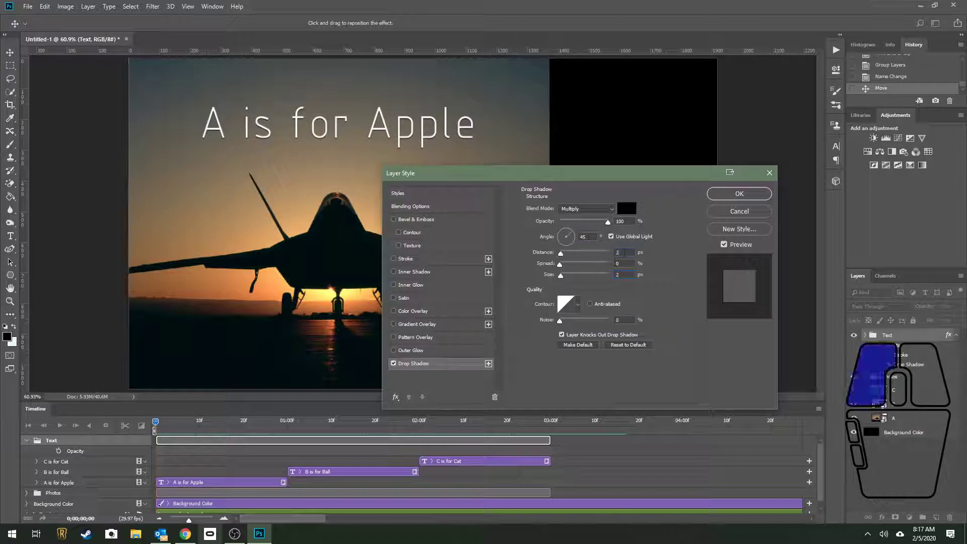
click(393, 364)
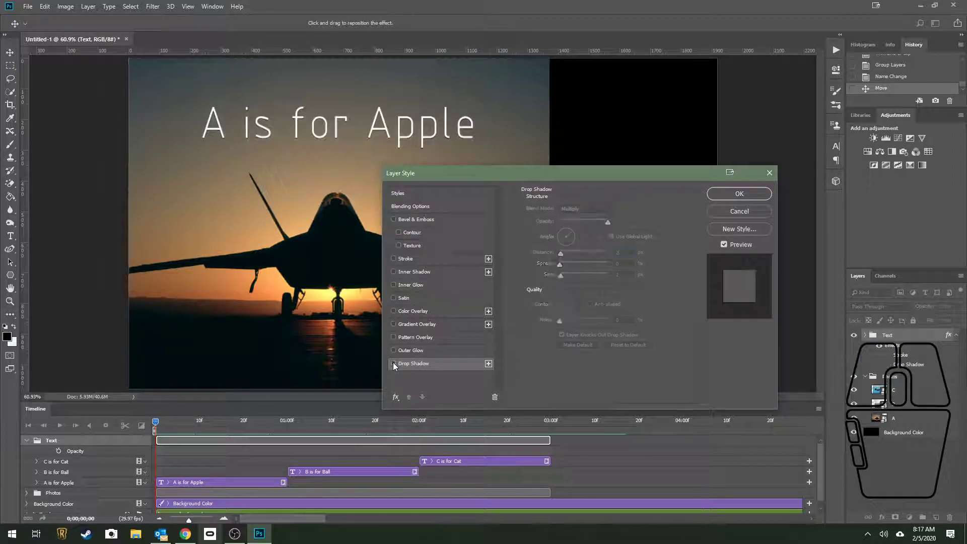
click(394, 363)
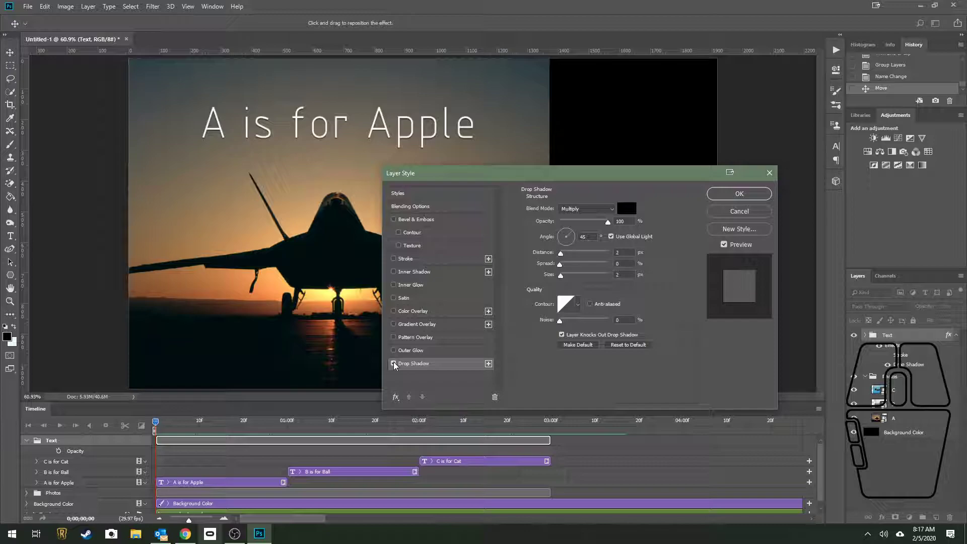
Try a drop shadow distance and size of 4 px each and compare the caption with the shadow off and on.
click(617, 252)
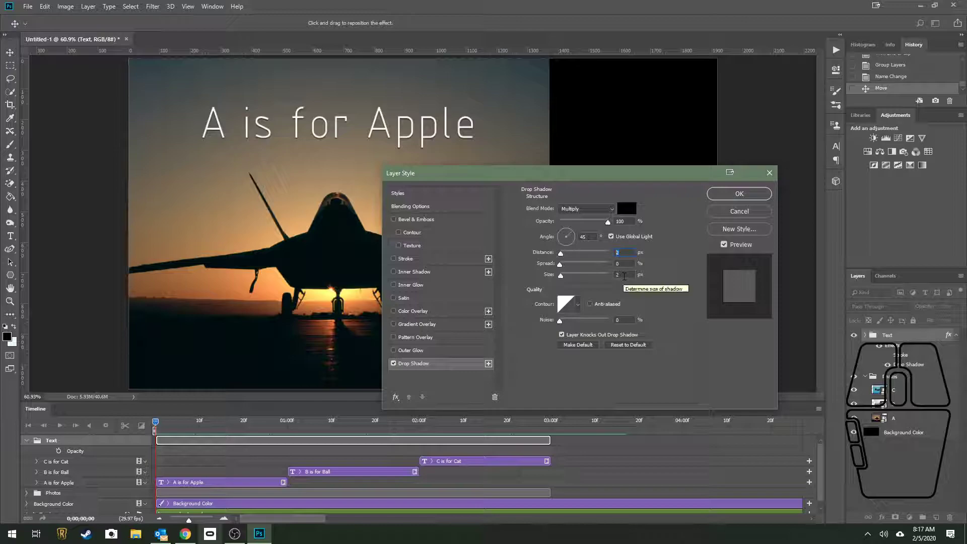
text(4)
click(624, 276)
text(4)
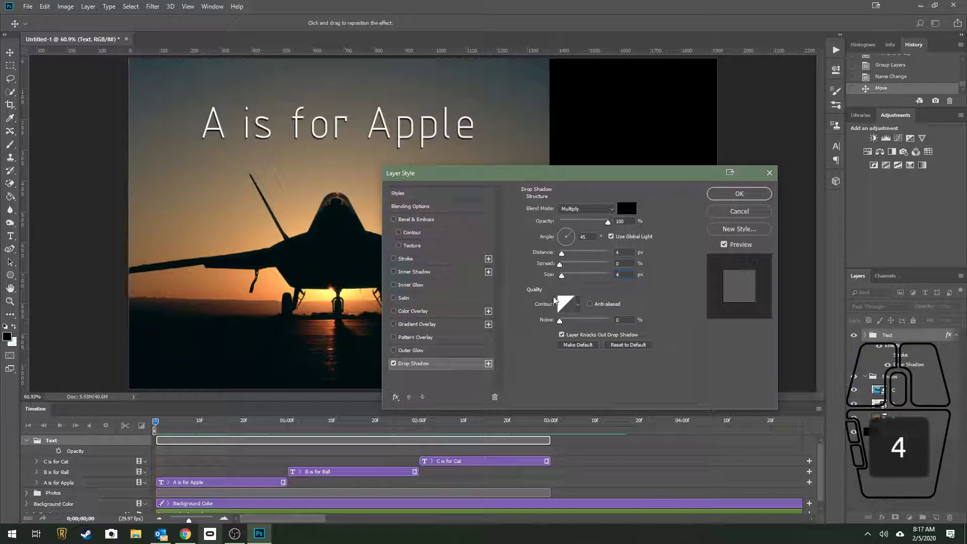
click(393, 364)
click(393, 363)
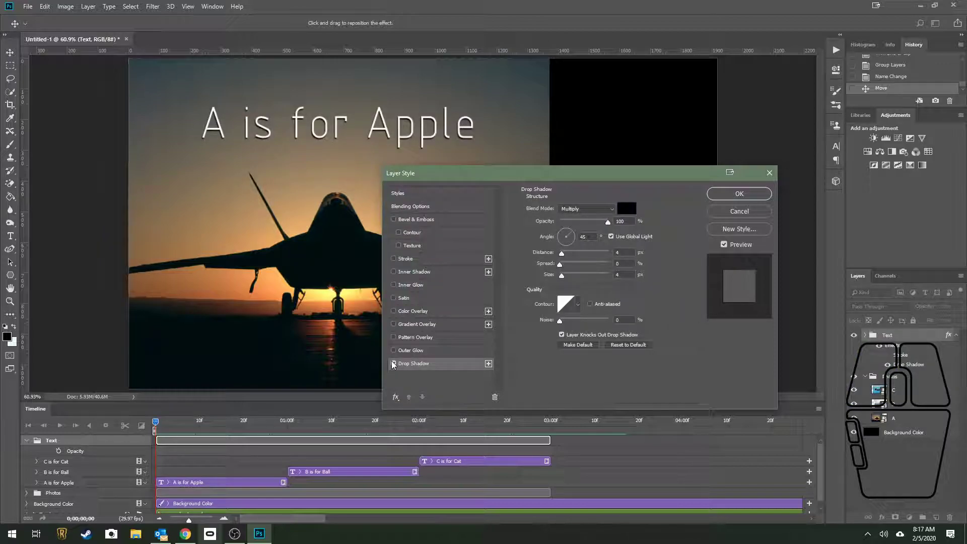
Set the Text group's drop shadow distance and size to 6 px each, and apply it together with the existing stroke switched back on.
click(617, 252)
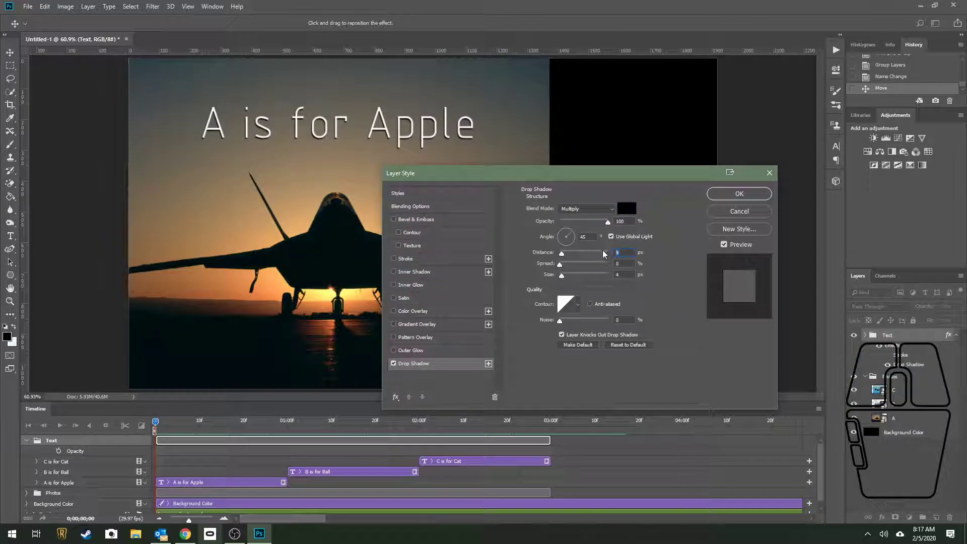
text(6)
click(620, 274)
text(6)
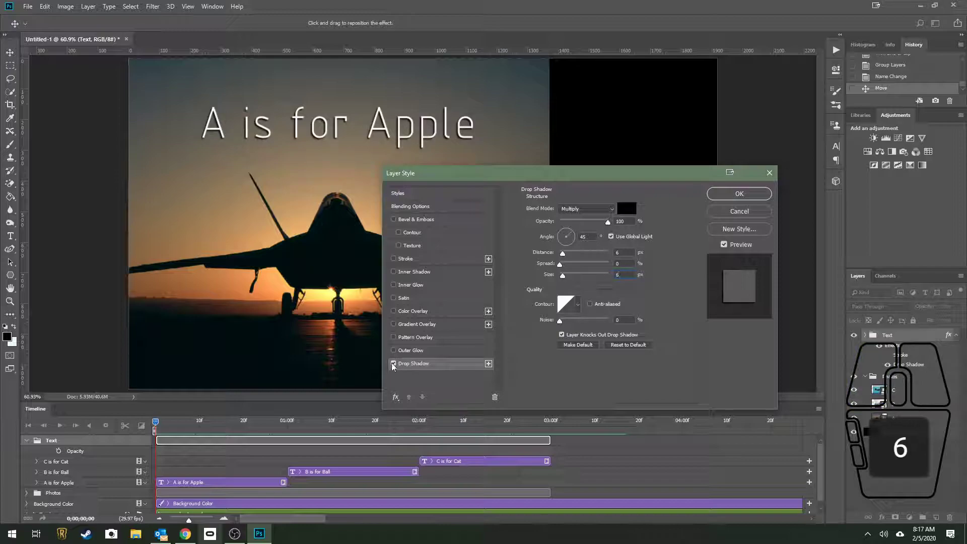
click(393, 363)
click(394, 364)
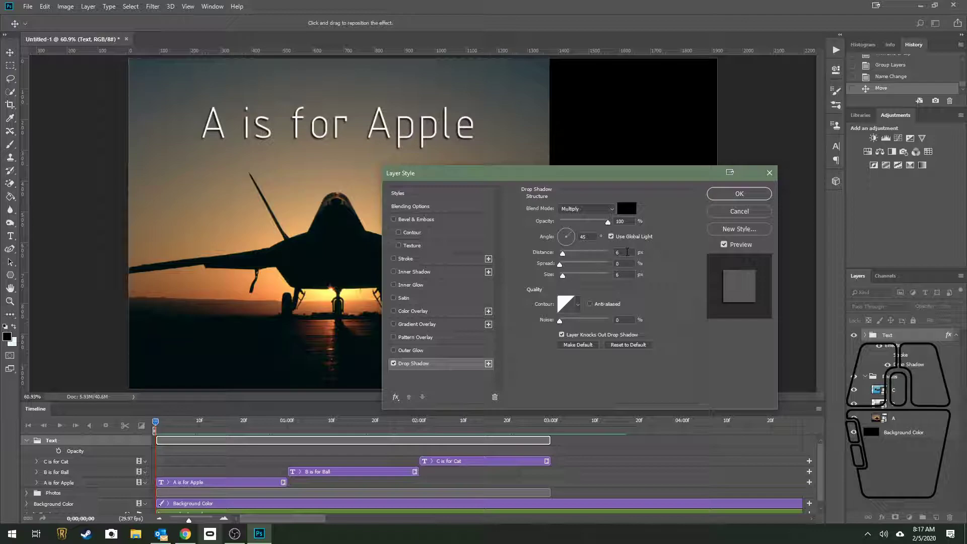
click(394, 259)
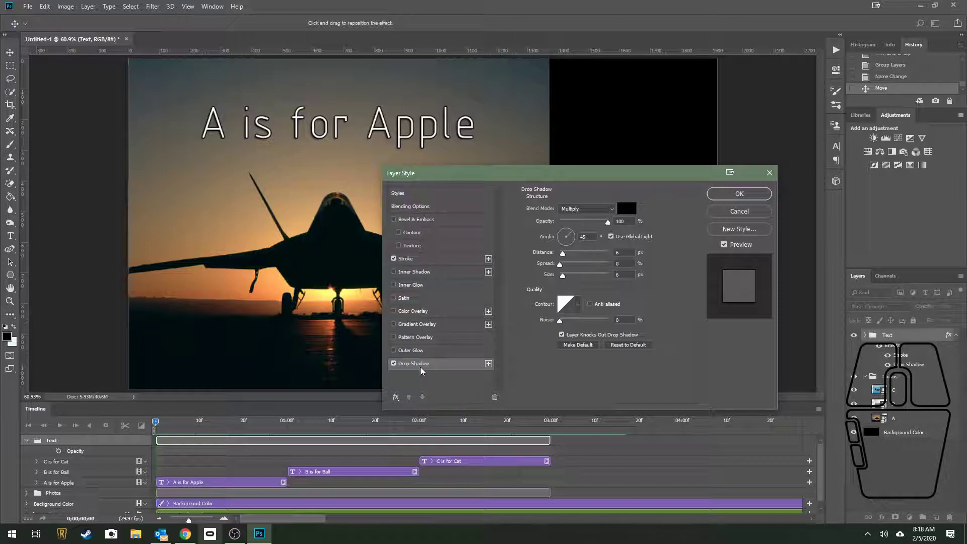
click(739, 194)
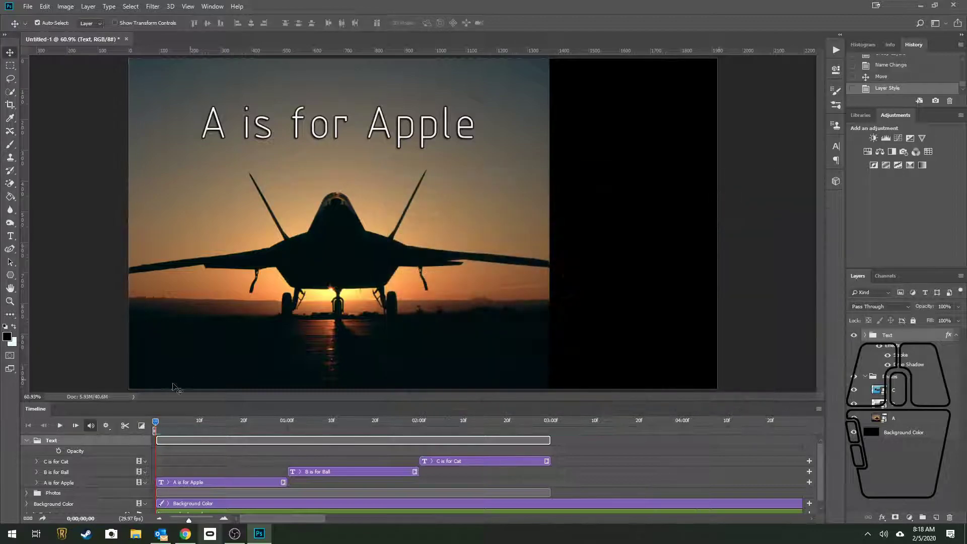
Play the video from the start to check the styled captions, and park the playhead at 0;00;02;07 in the "C is for Cat" clip.
click(59, 426)
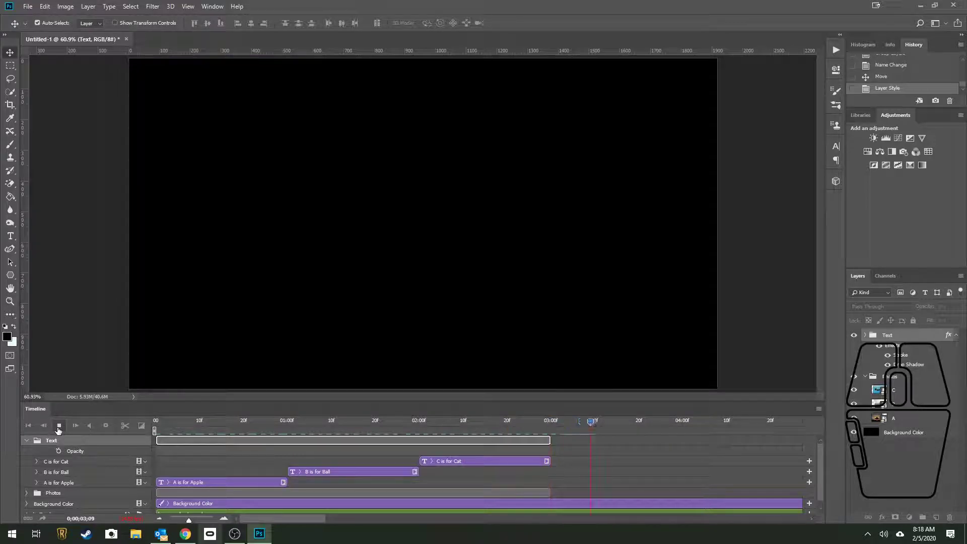
click(59, 426)
drag(426, 422, 449, 422)
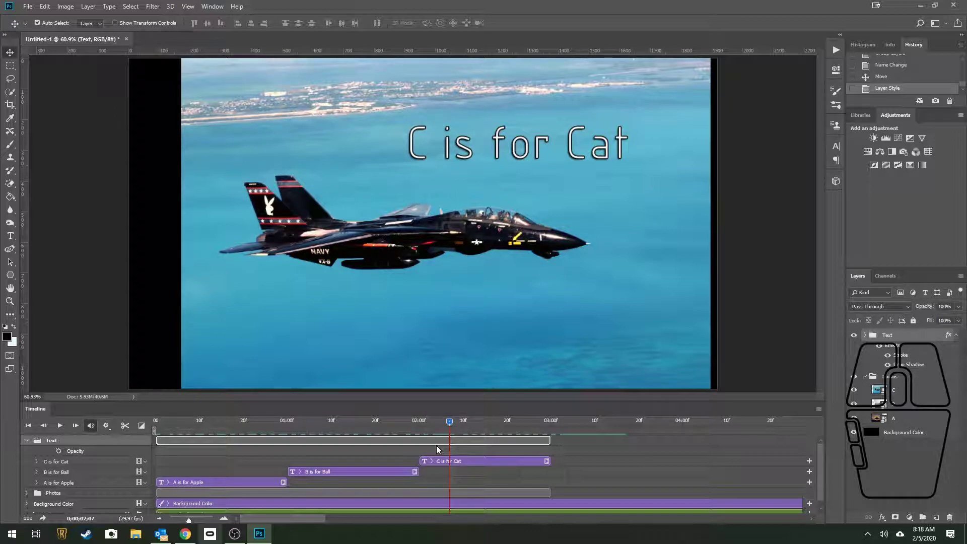
Collapse the Text group in the timeline and the Text and Photos groups in the layer stack.
click(27, 440)
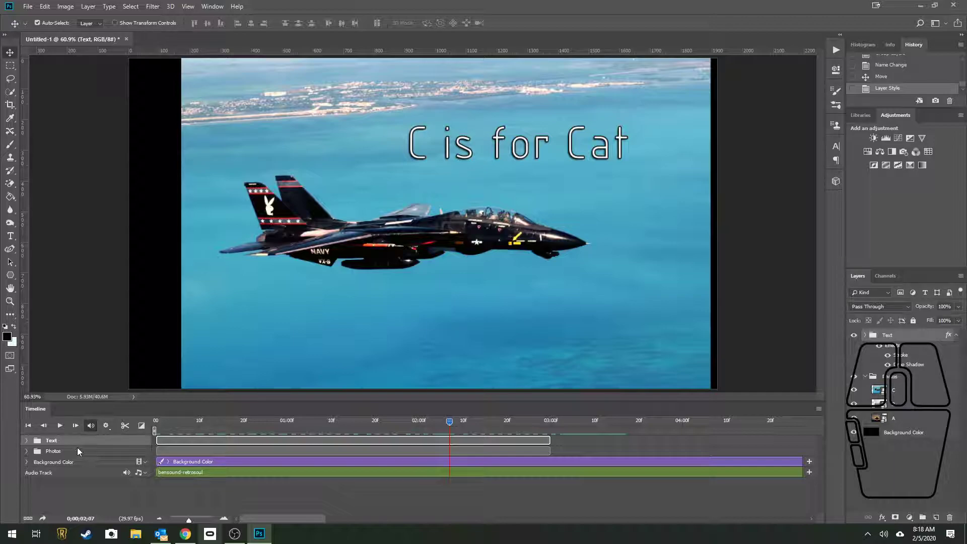
click(866, 336)
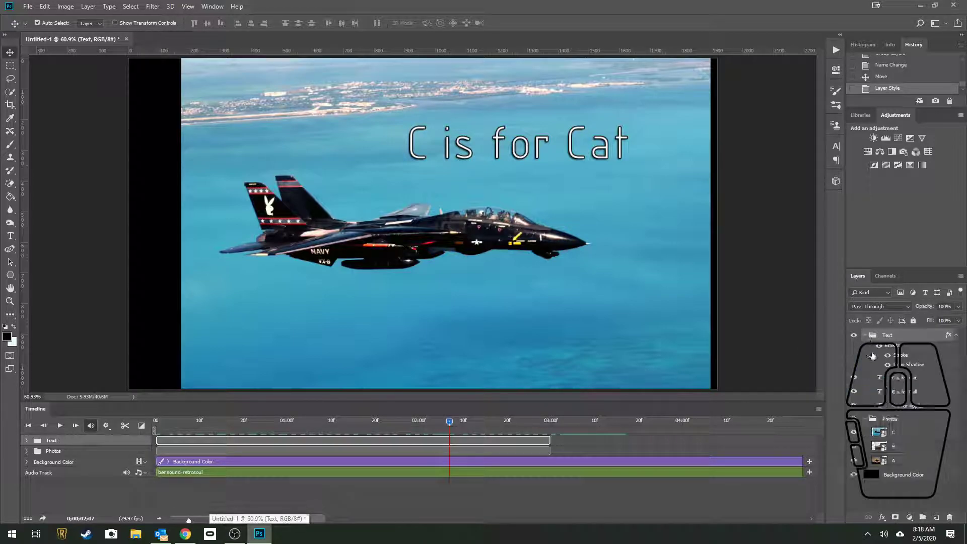
click(866, 377)
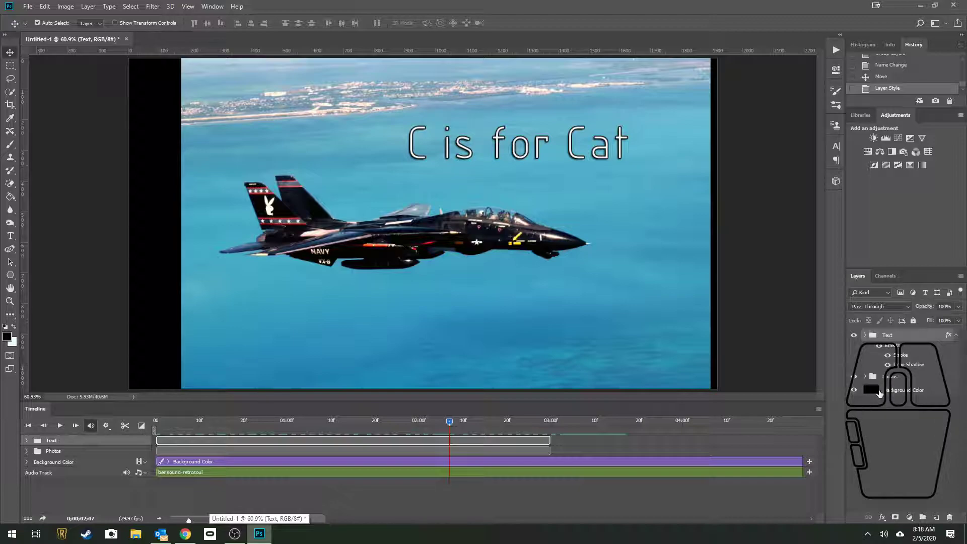
Switch to Chrome to review the "ABC's for Kiddies" requirements, preview the "All That" track on Bensound, and return to Photoshop.
click(186, 535)
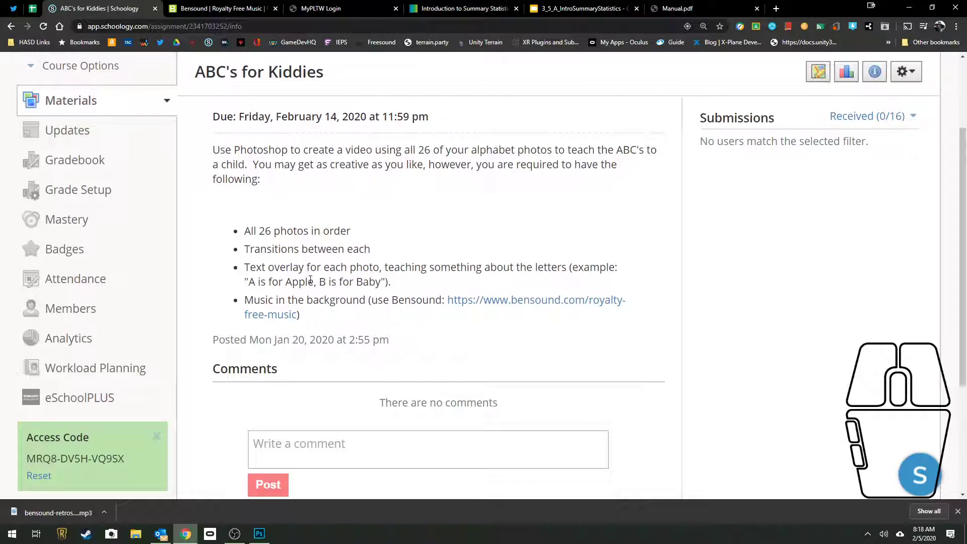
click(210, 10)
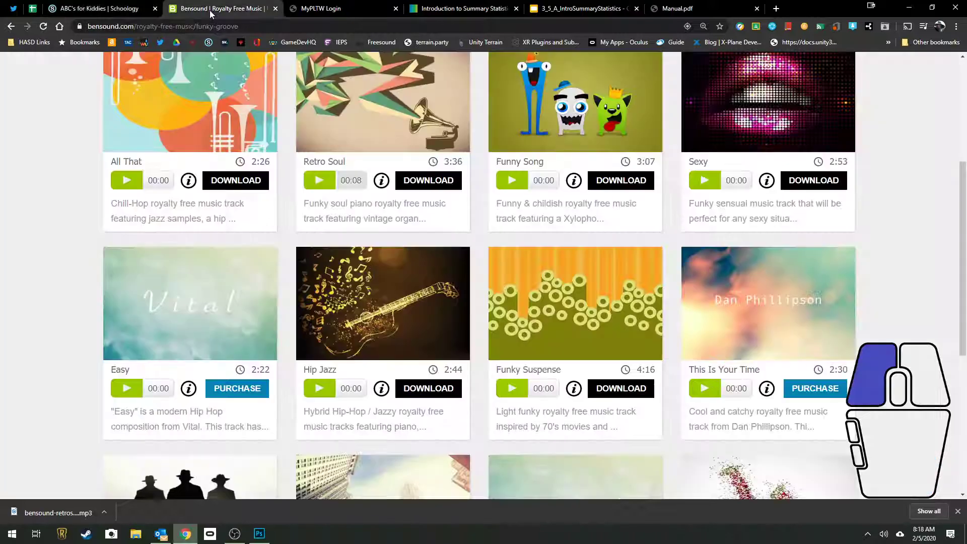
scroll(67, 315, up, 2)
scroll(67, 315, up, 3)
scroll(68, 315, down, 5)
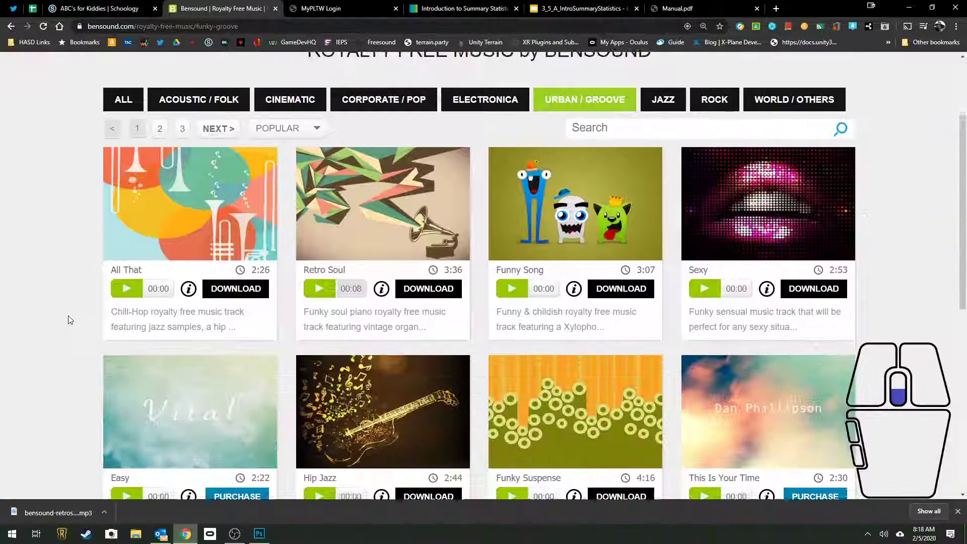
click(125, 184)
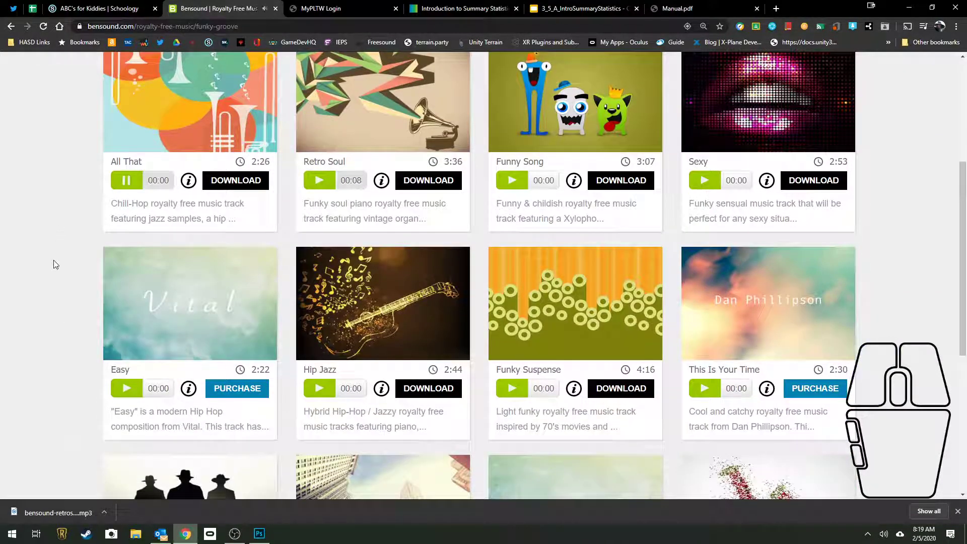
key(alt+Tab)
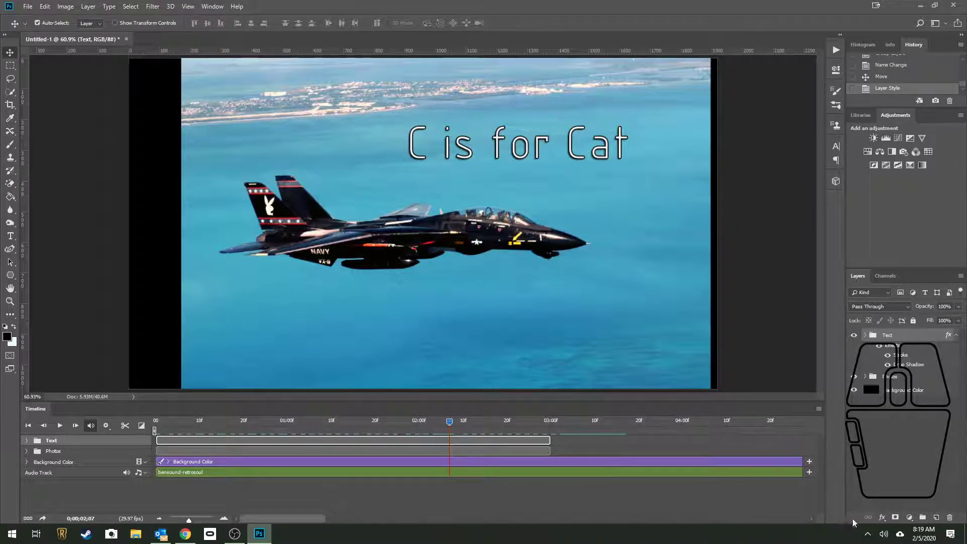
Turn the system volume down and raise it back to 96.
click(883, 535)
drag(916, 512, 846, 512)
click(883, 534)
drag(849, 515, 930, 515)
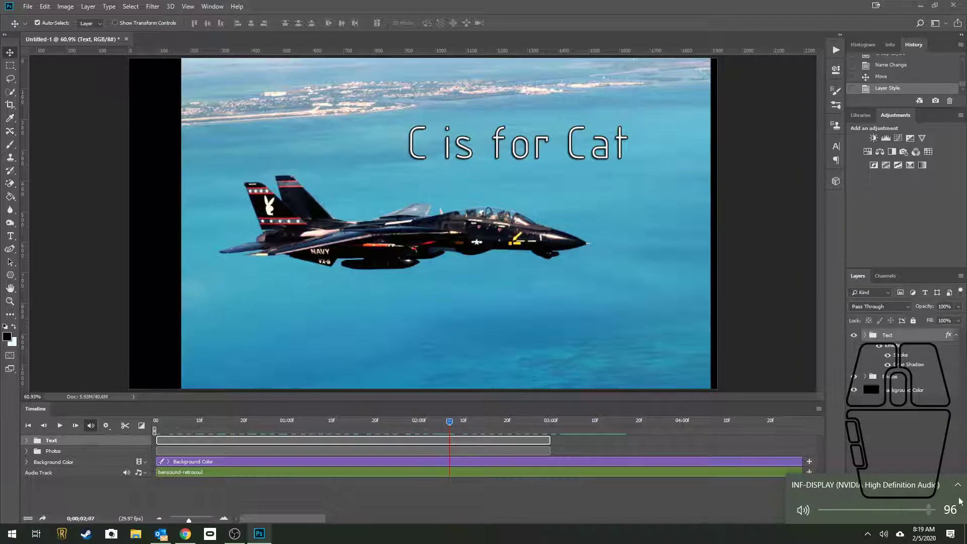